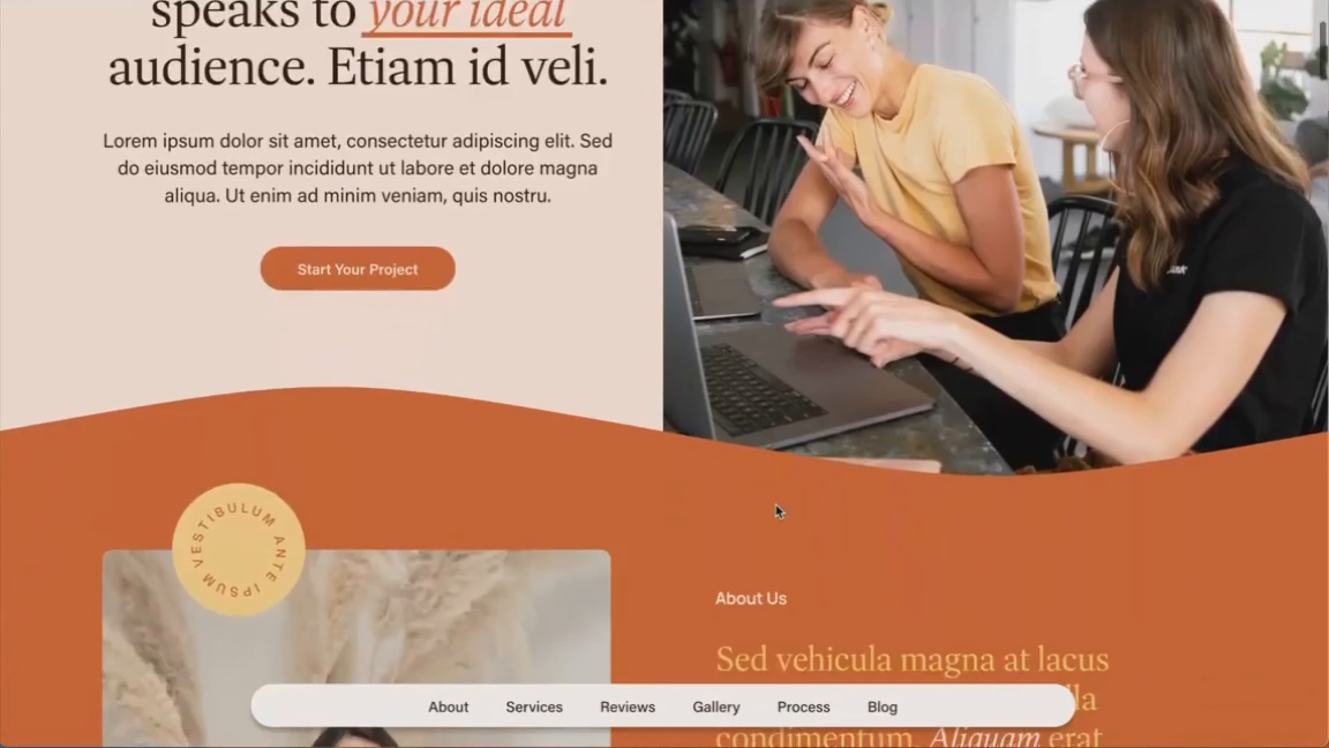
# Look through the sample one-page site from the hero down past the services, testimonials and process sections, advancing the testimonial carousel
pyautogui.scroll(-20, 777, 511)
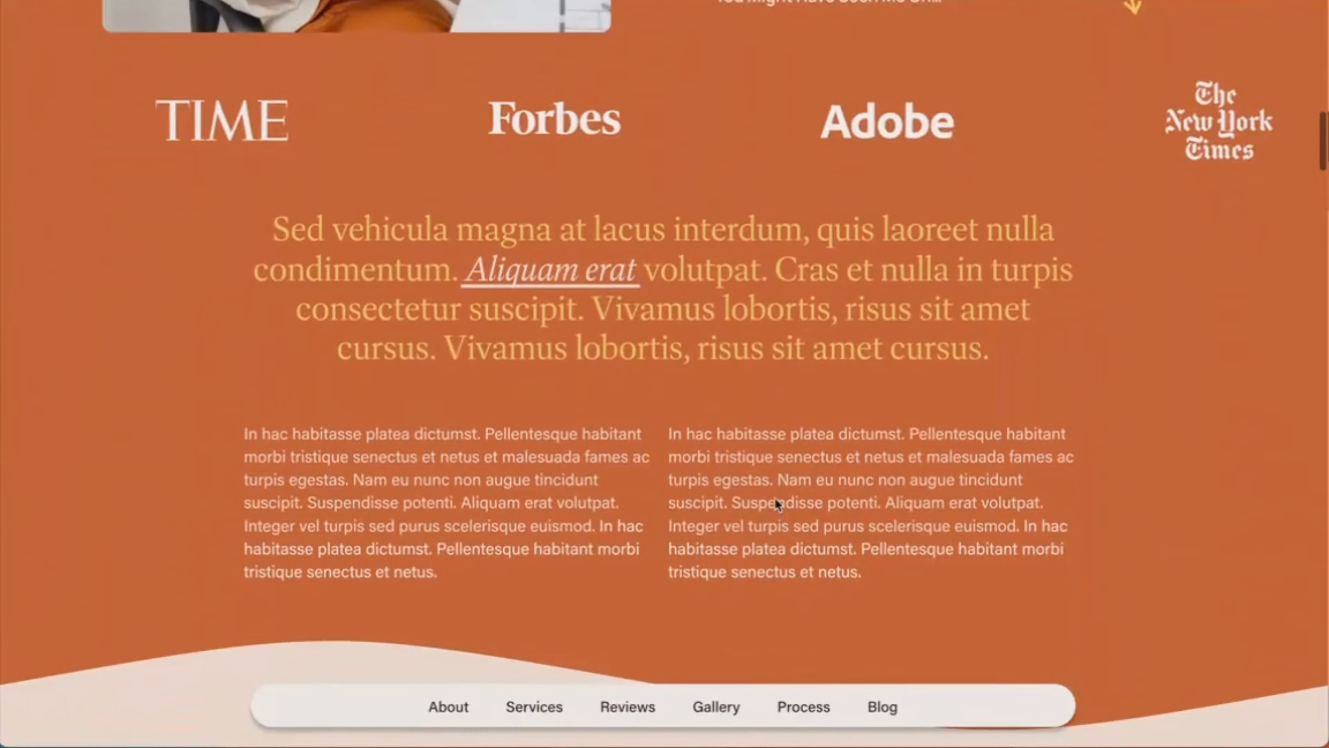
pyautogui.scroll(-20, 777, 505)
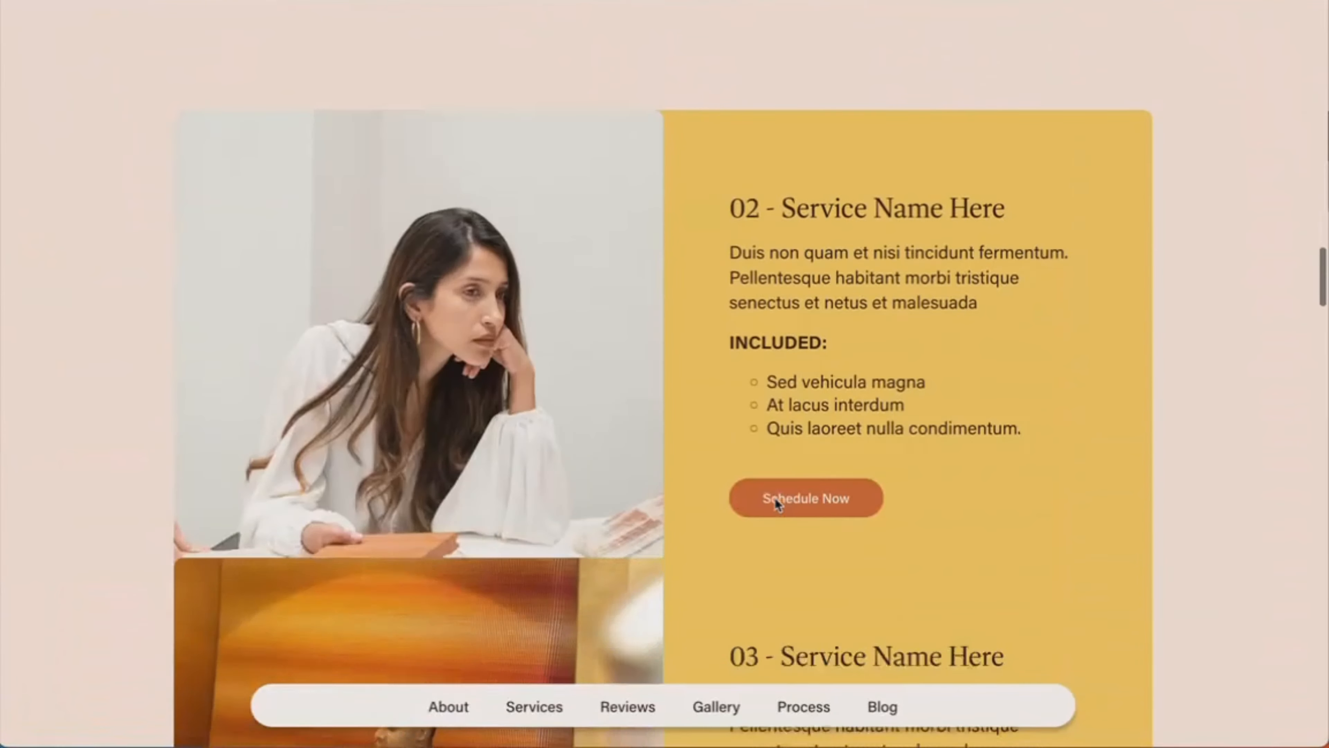
pyautogui.scroll(-10, 777, 506)
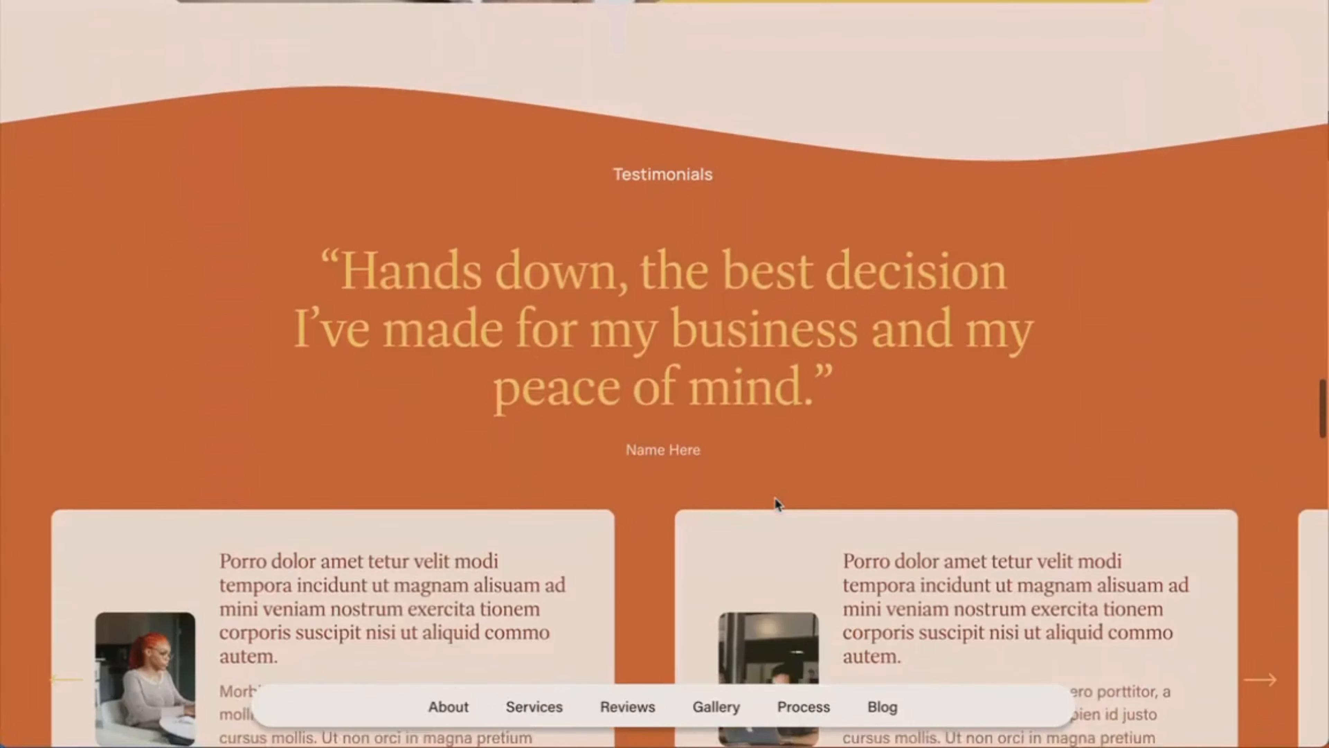
pyautogui.click(1271, 440)
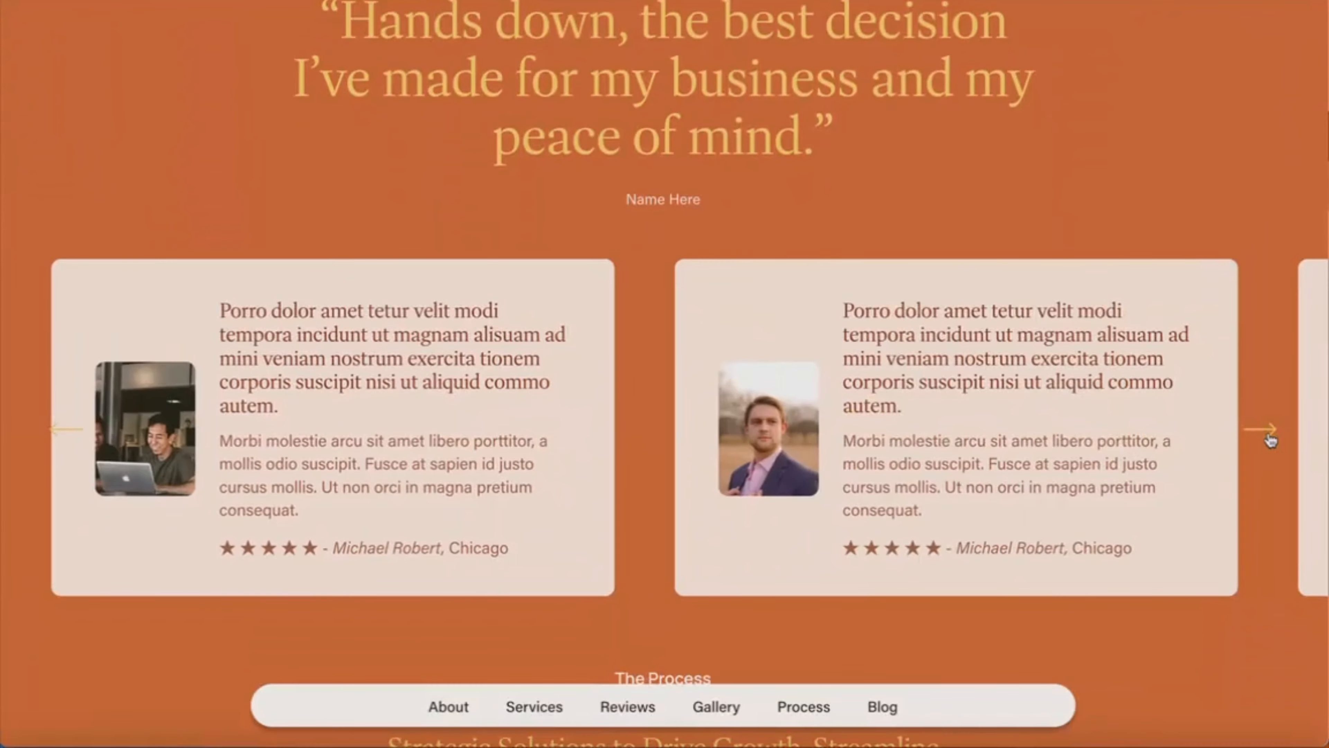
pyautogui.scroll(-10, 1270, 439)
pyautogui.scroll(-10, 806, 429)
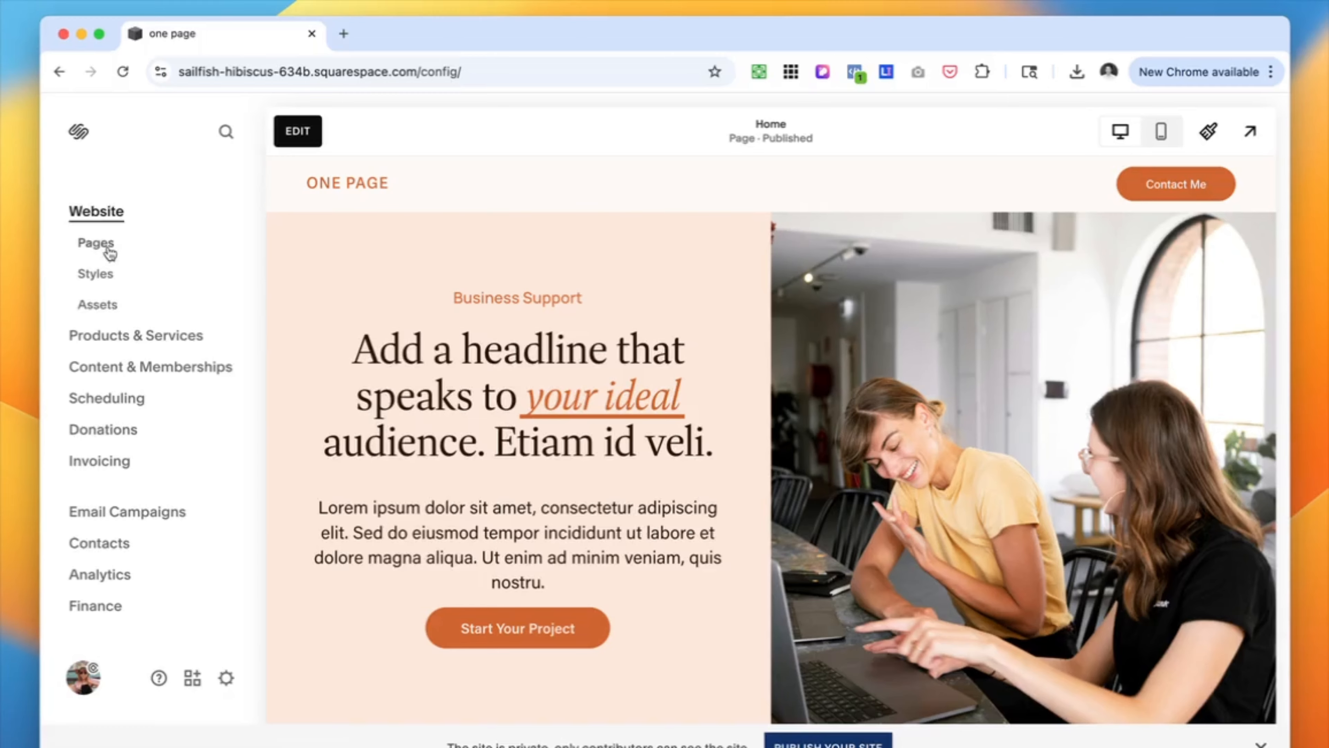
# Add a blank page named "Home New" to the site's main navigation and open it
pyautogui.click(95, 243)
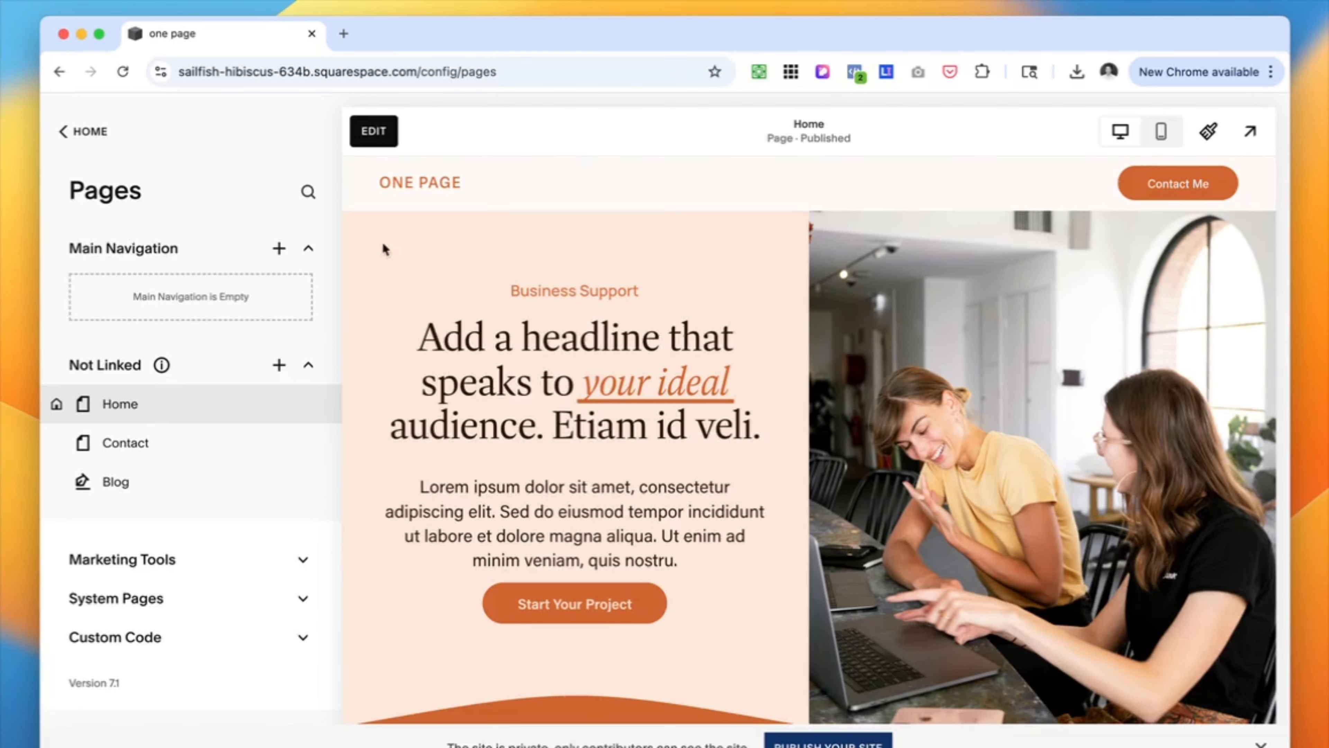
pyautogui.click(280, 251)
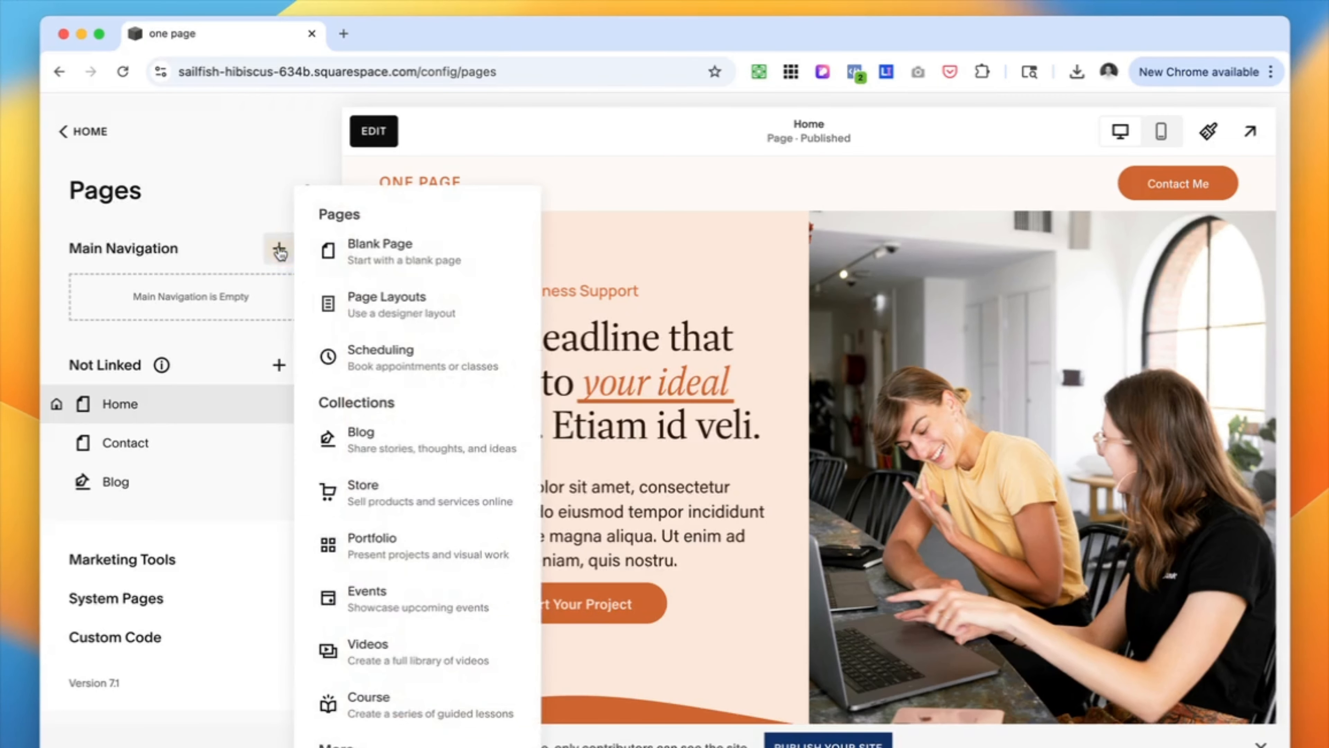
pyautogui.click(413, 254)
pyautogui.click(207, 283)
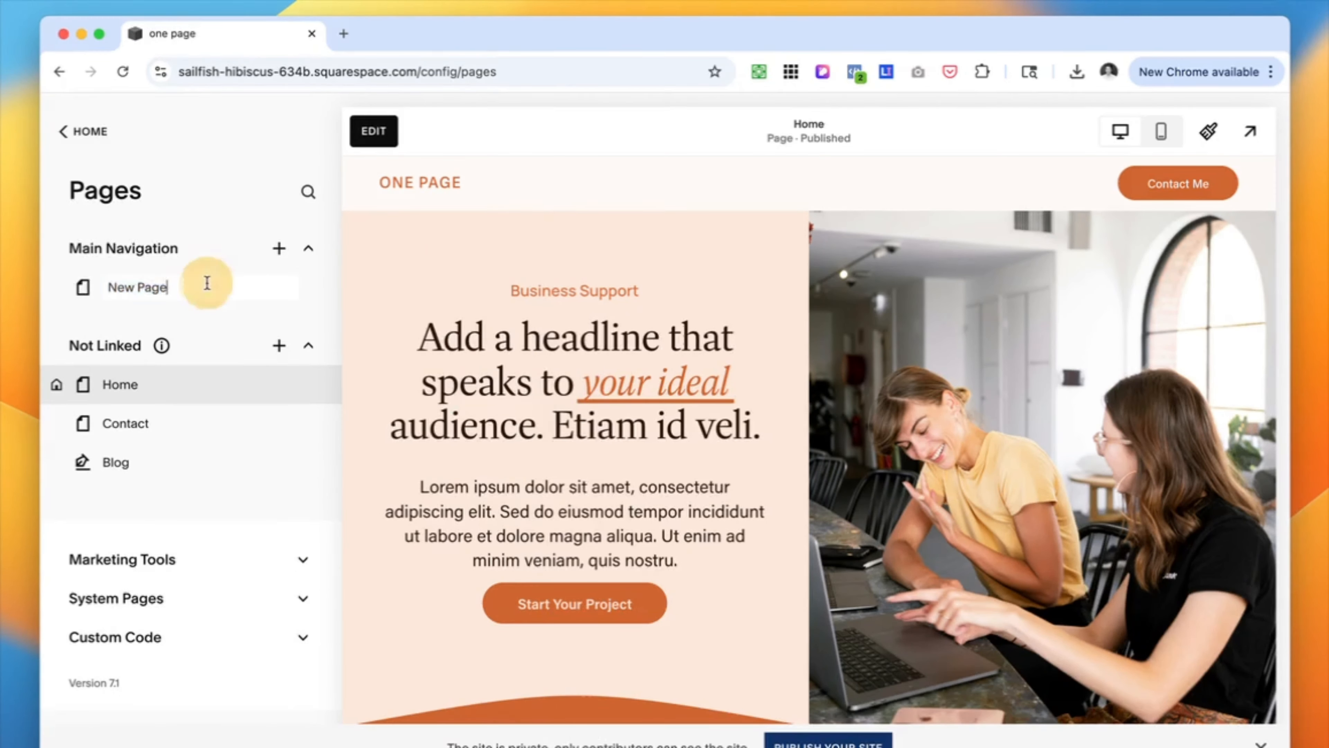
pyautogui.tripleClick(156, 287)
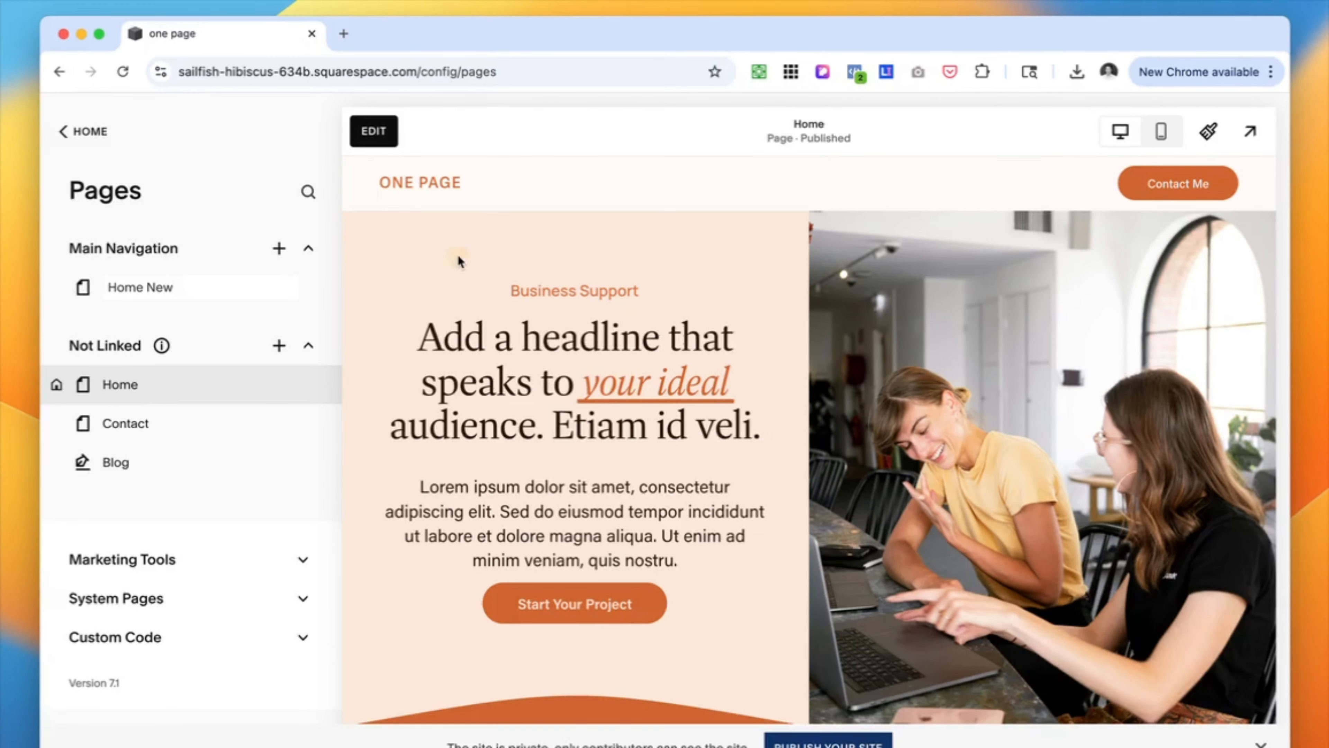
pyautogui.click(164, 287)
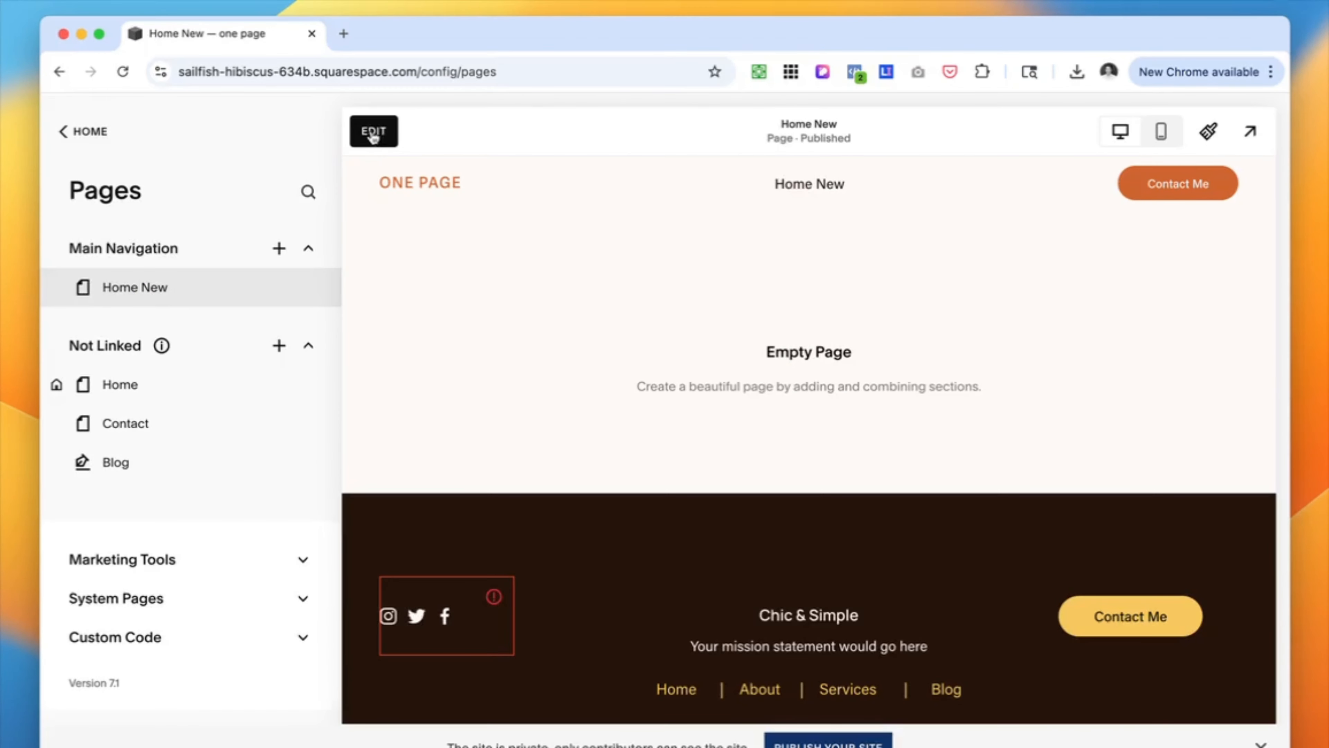
# Edit the Home New page and add the "Introduce your brand" section from the Intro category
pyautogui.click(373, 132)
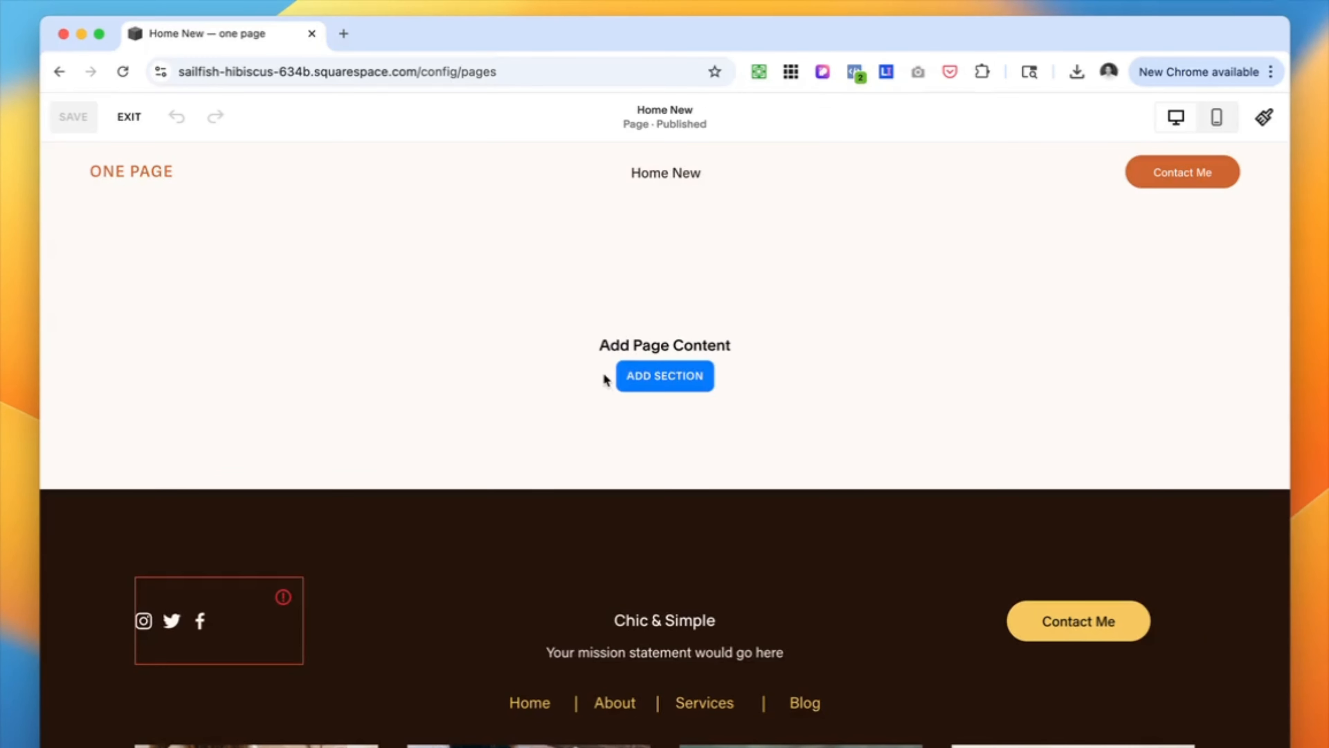
pyautogui.click(672, 373)
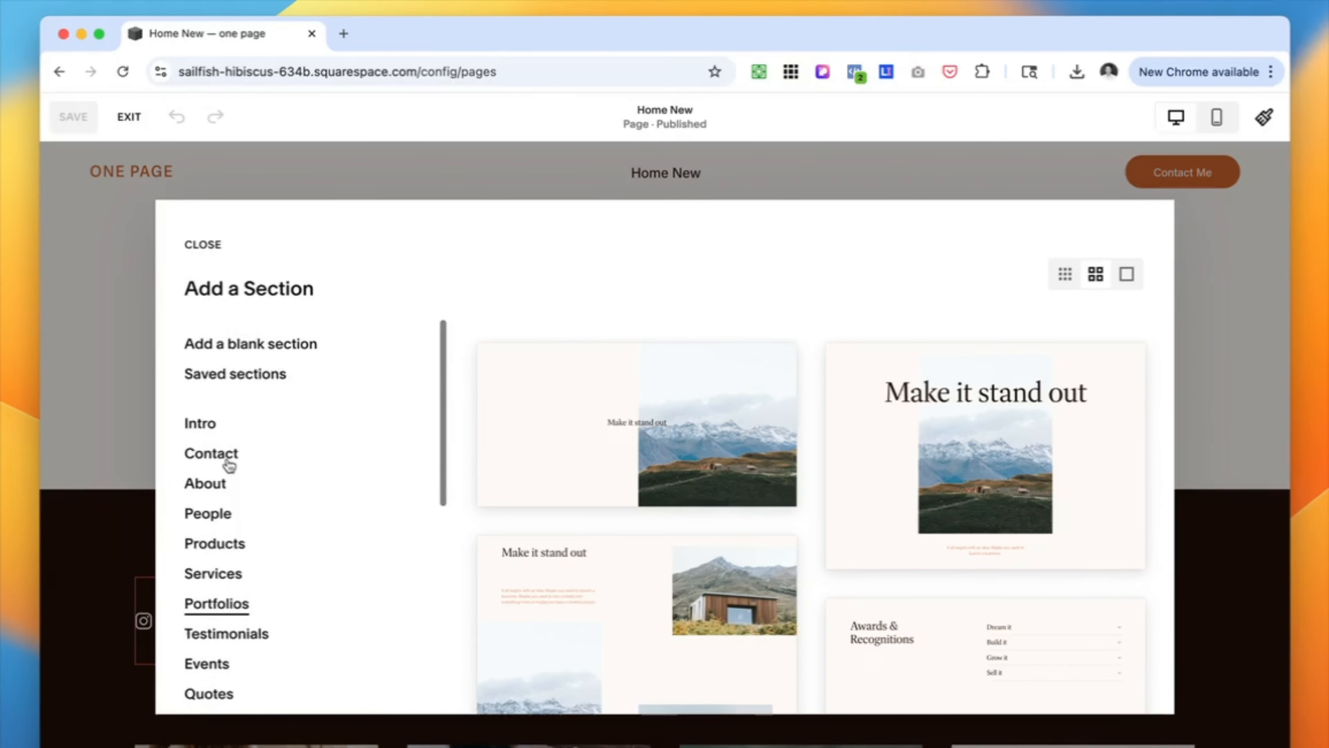
pyautogui.click(204, 435)
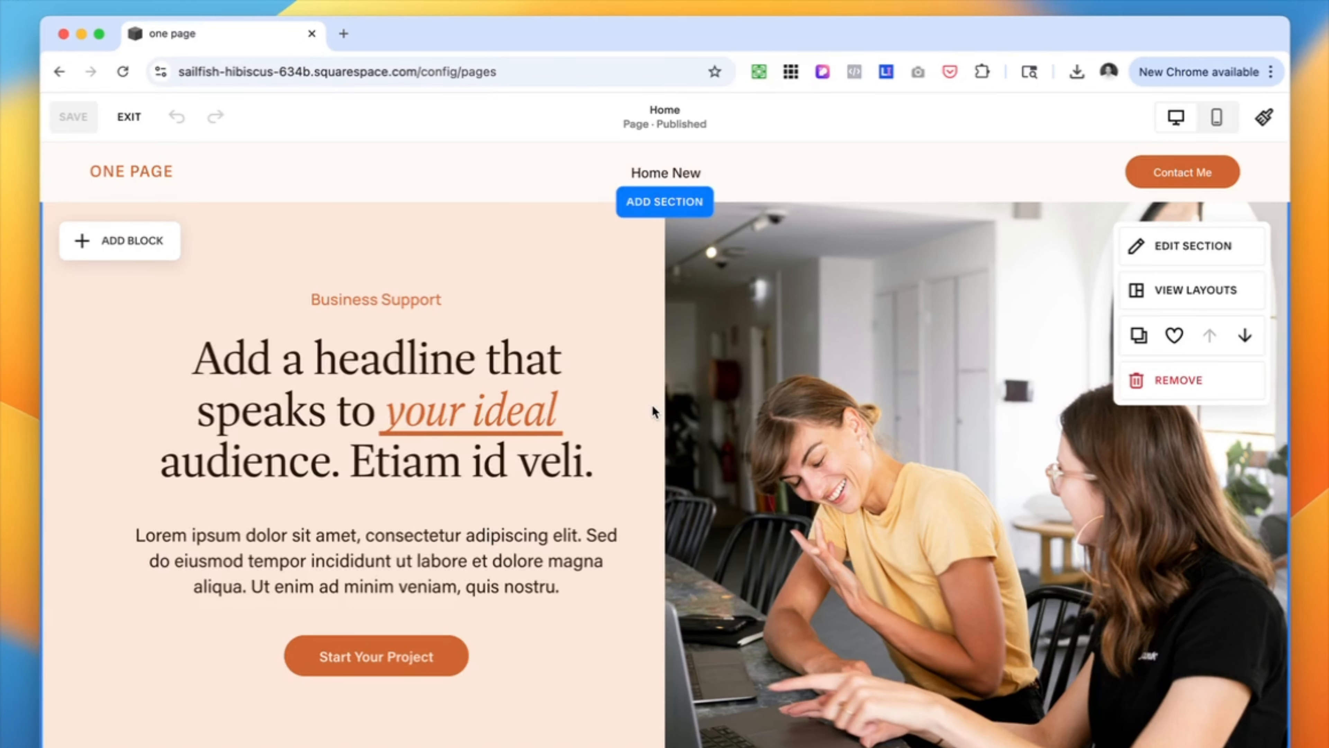
# Save the original Home page's hero section to this site's saved sections
pyautogui.scroll(-10, 1047, 367)
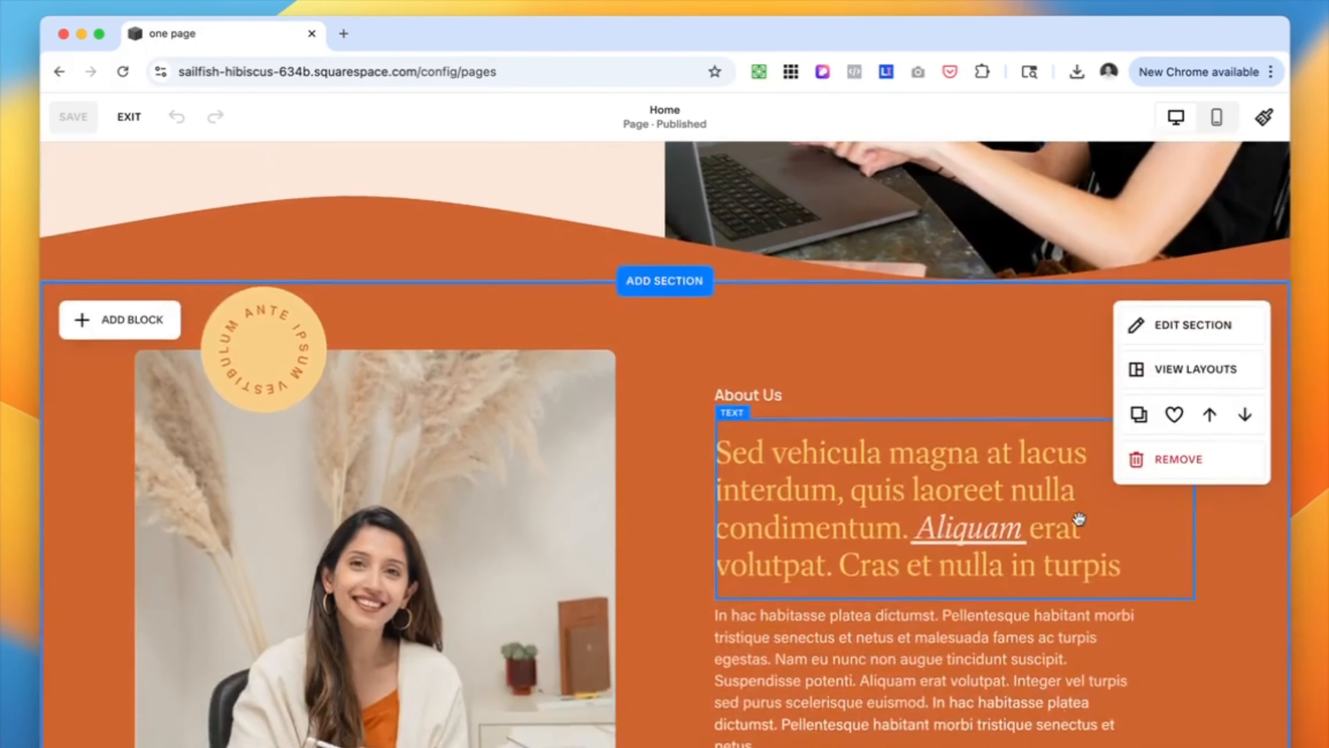
pyautogui.scroll(5, 901, 359)
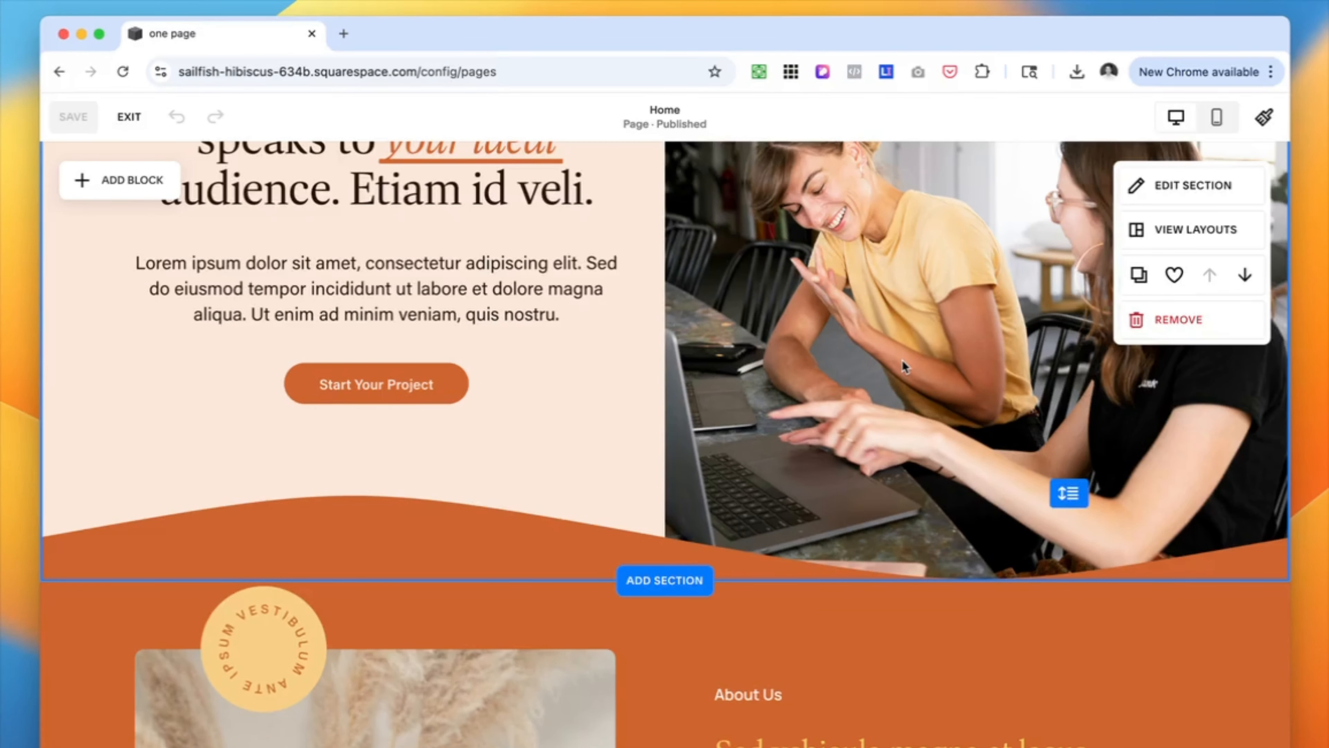
pyautogui.scroll(4, 902, 360)
pyautogui.scroll(-1, 841, 381)
pyautogui.scroll(2, 841, 381)
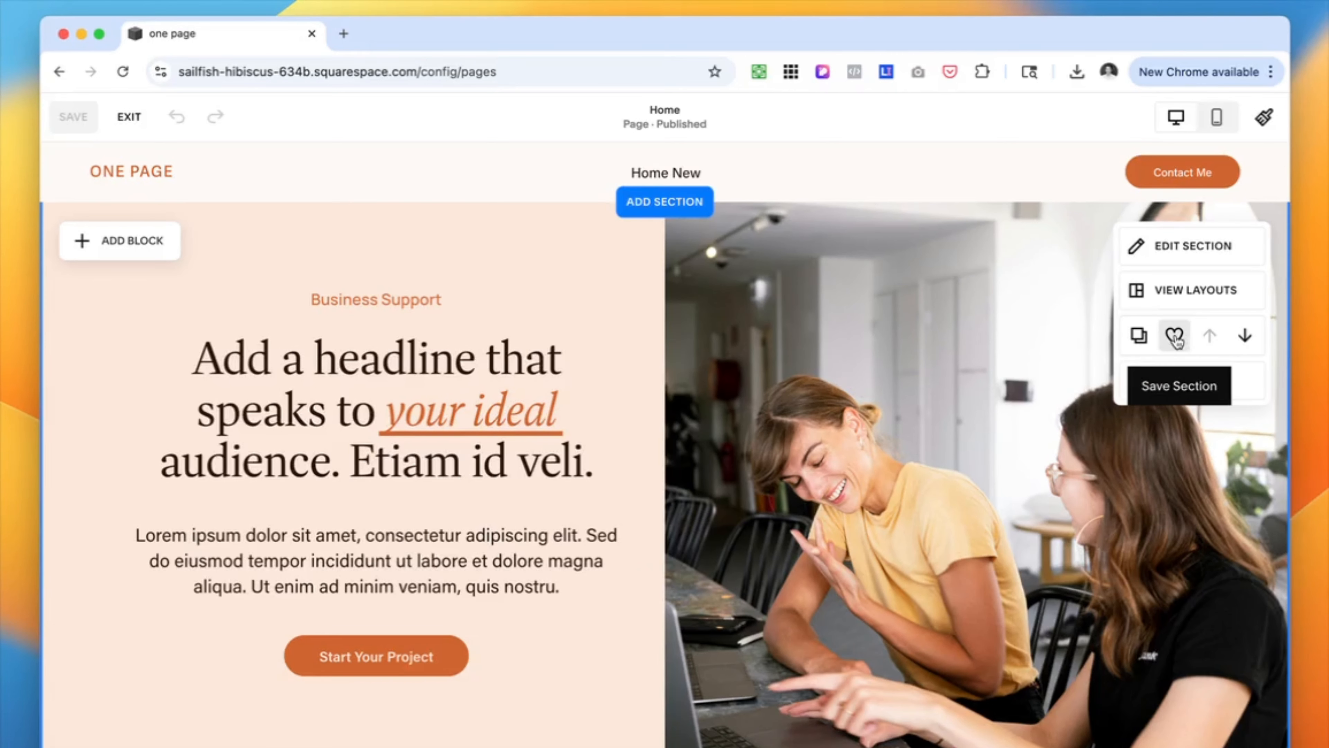
pyautogui.click(1178, 337)
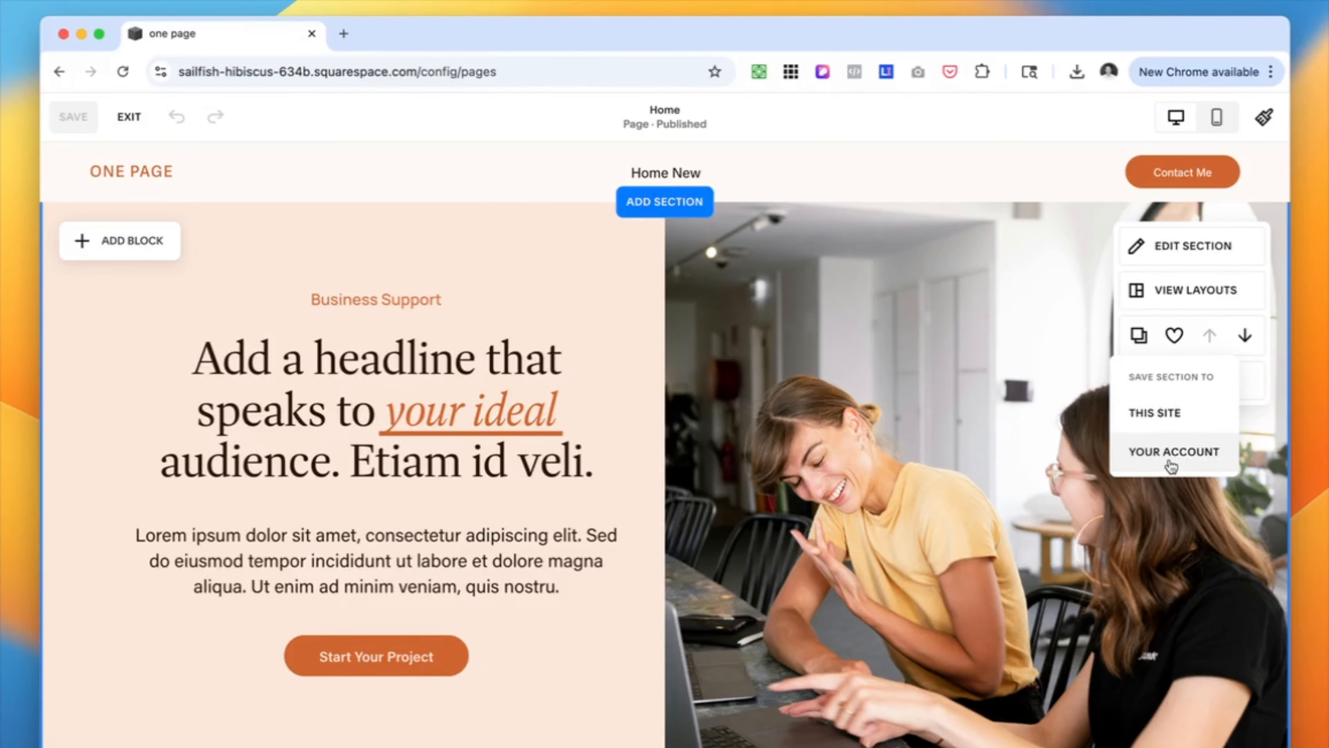
pyautogui.click(1167, 414)
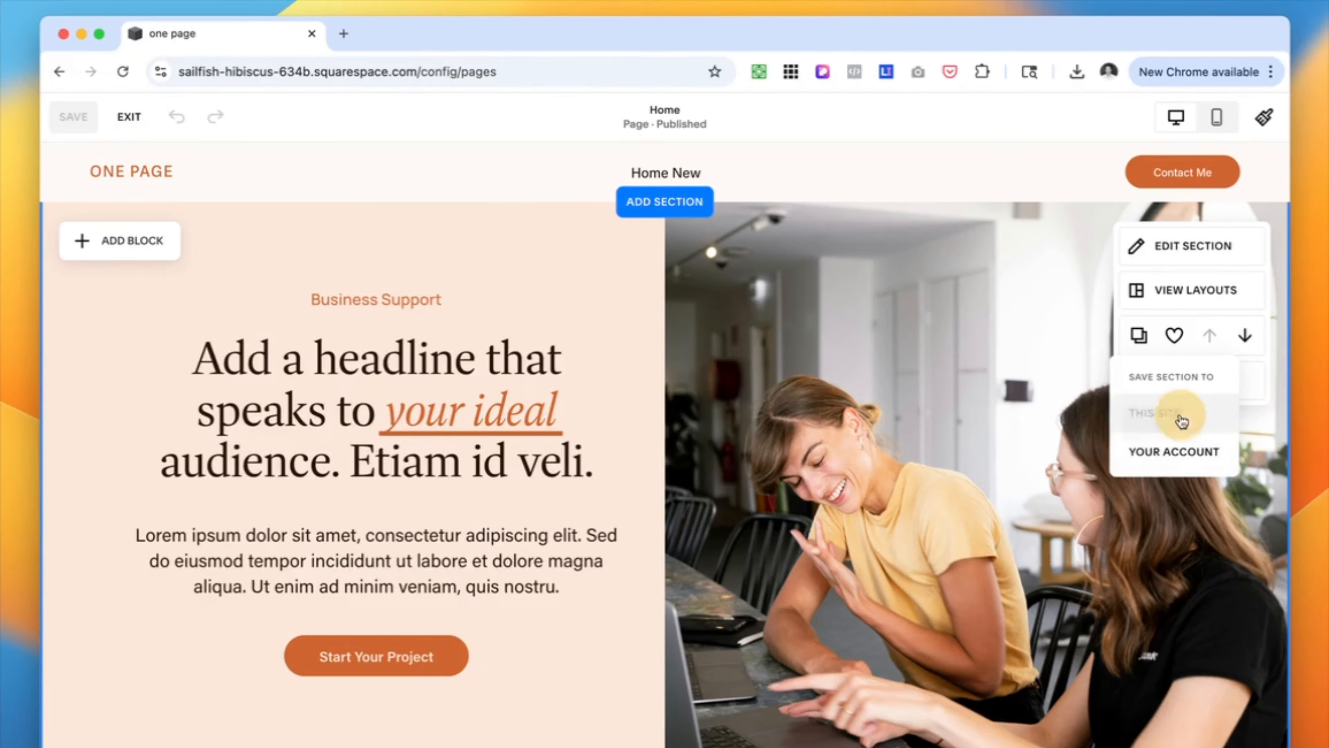
# Insert the saved hero section from this site at the top of the Home New page, above the intro section
pyautogui.click(128, 116)
pyautogui.click(154, 291)
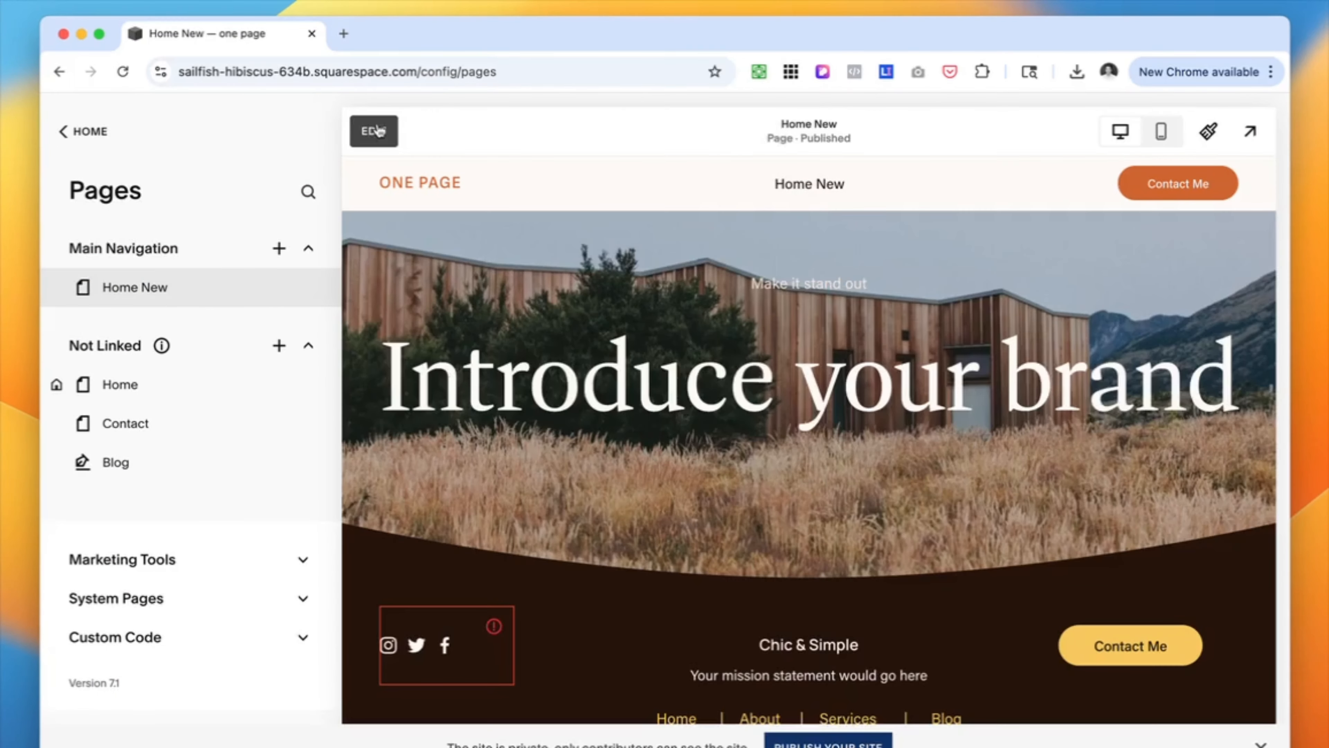
pyautogui.click(374, 131)
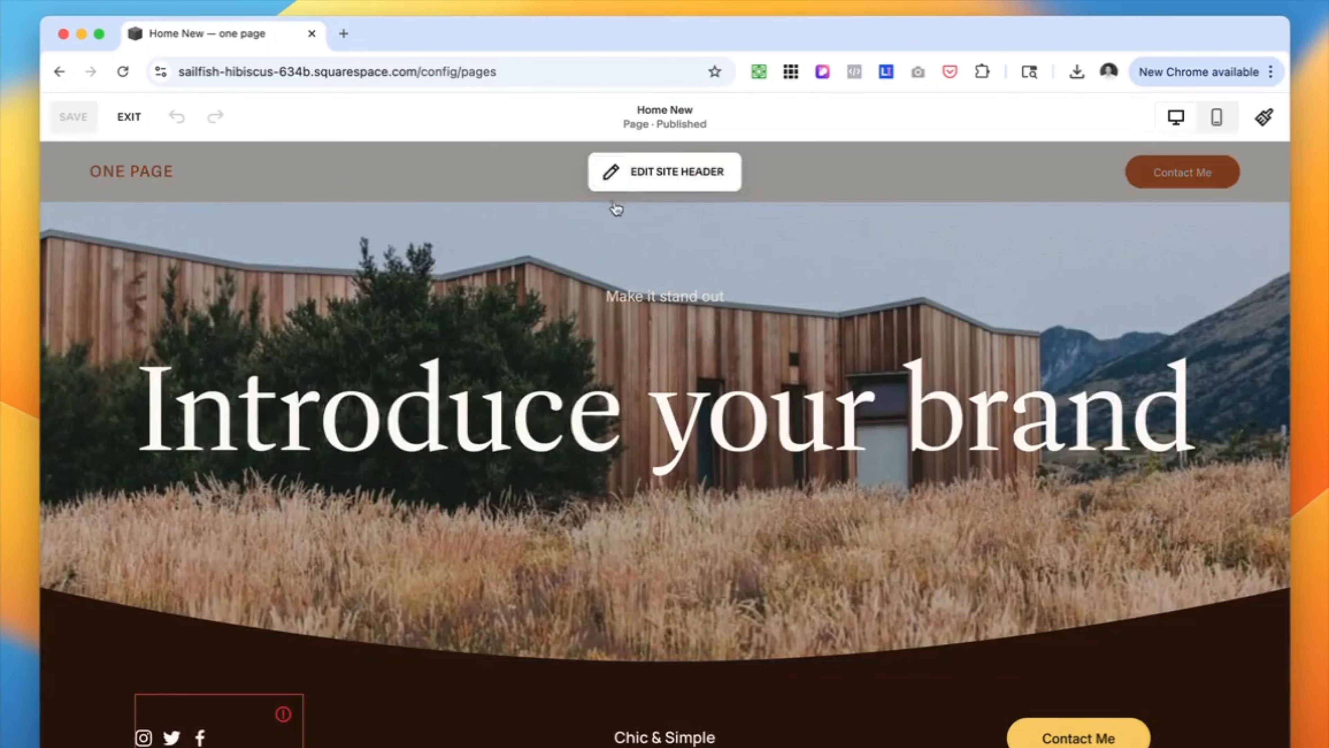
pyautogui.click(671, 209)
pyautogui.click(252, 386)
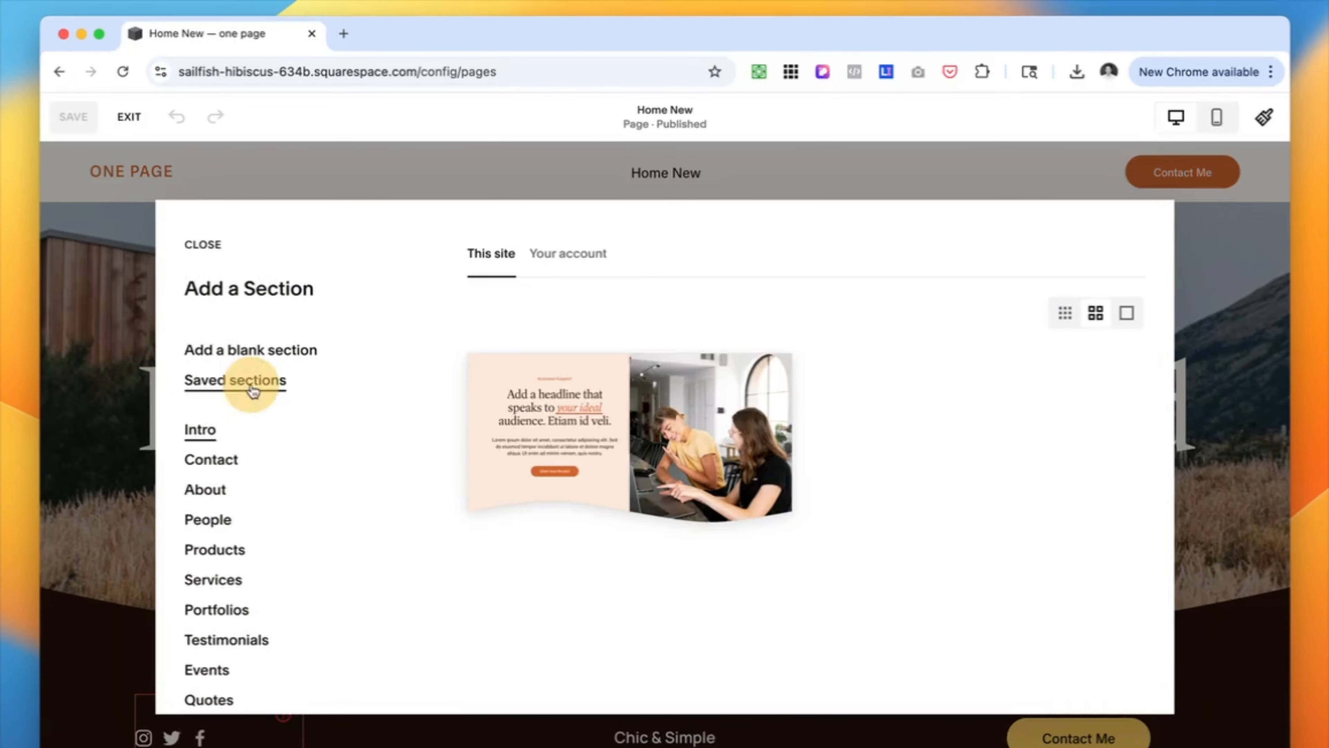
pyautogui.click(607, 426)
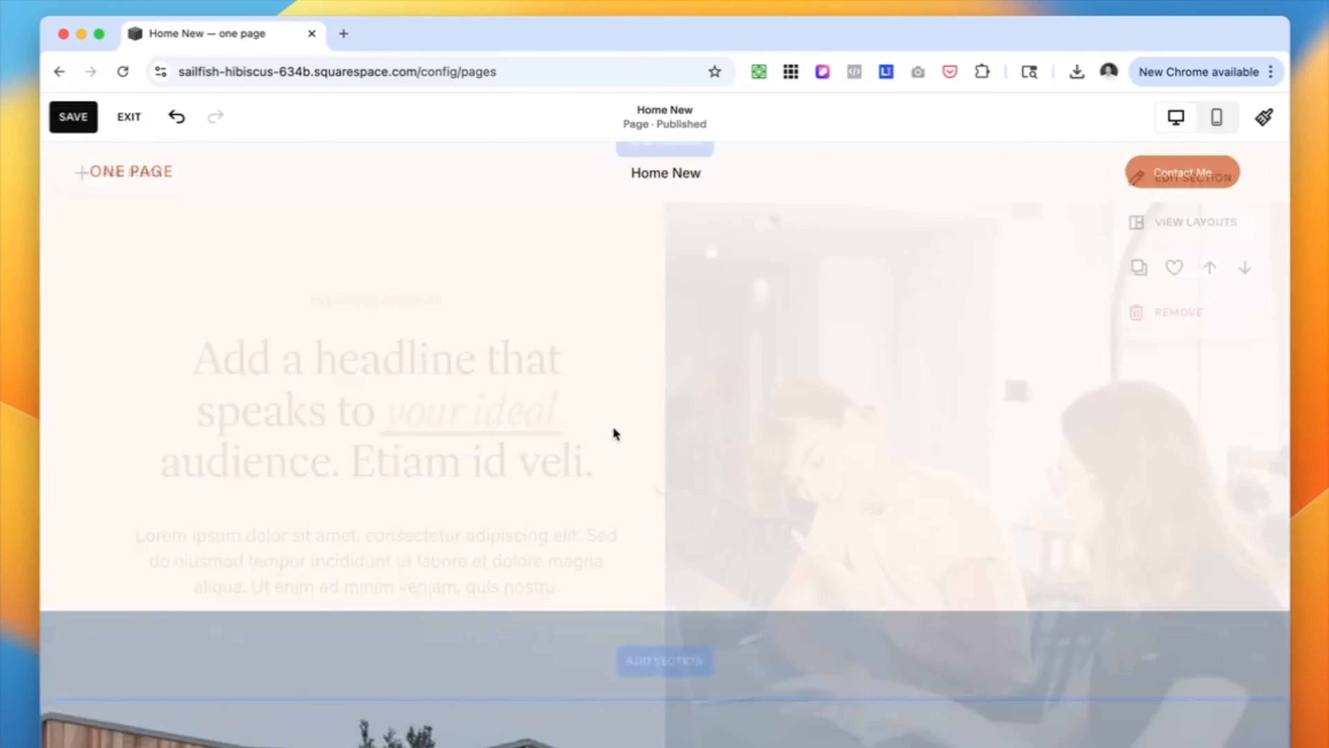
pyautogui.scroll(-7, 612, 426)
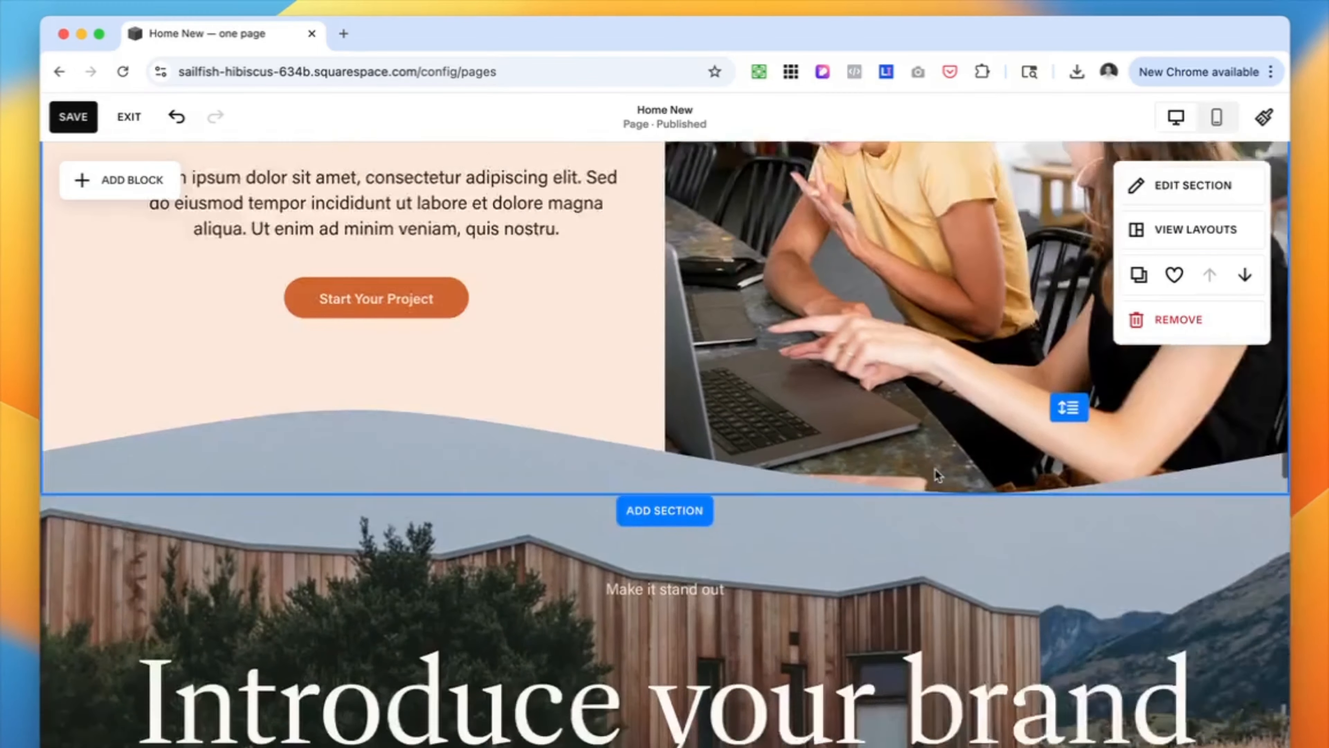
pyautogui.scroll(6, 875, 263)
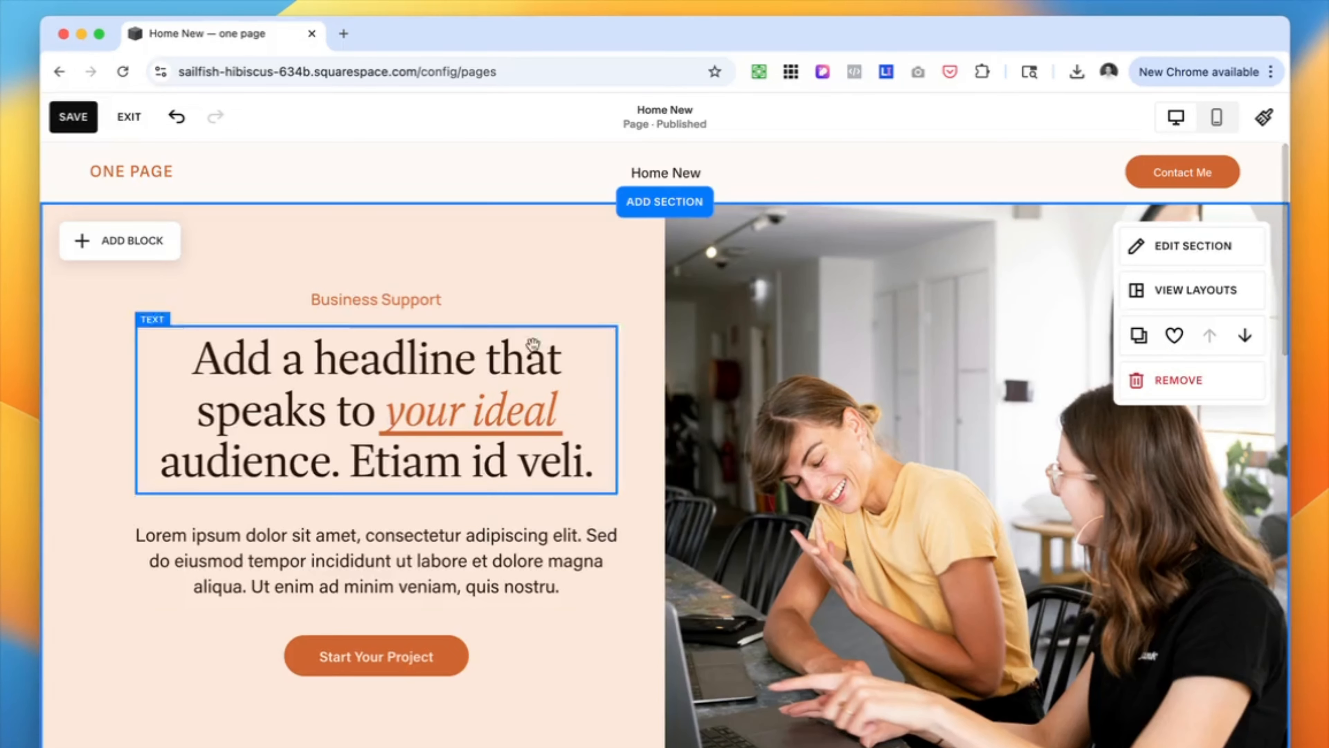
# Replace the "Business Support" text above the hero headline with "Type Our Text"
pyautogui.click(431, 300)
pyautogui.click(431, 300)
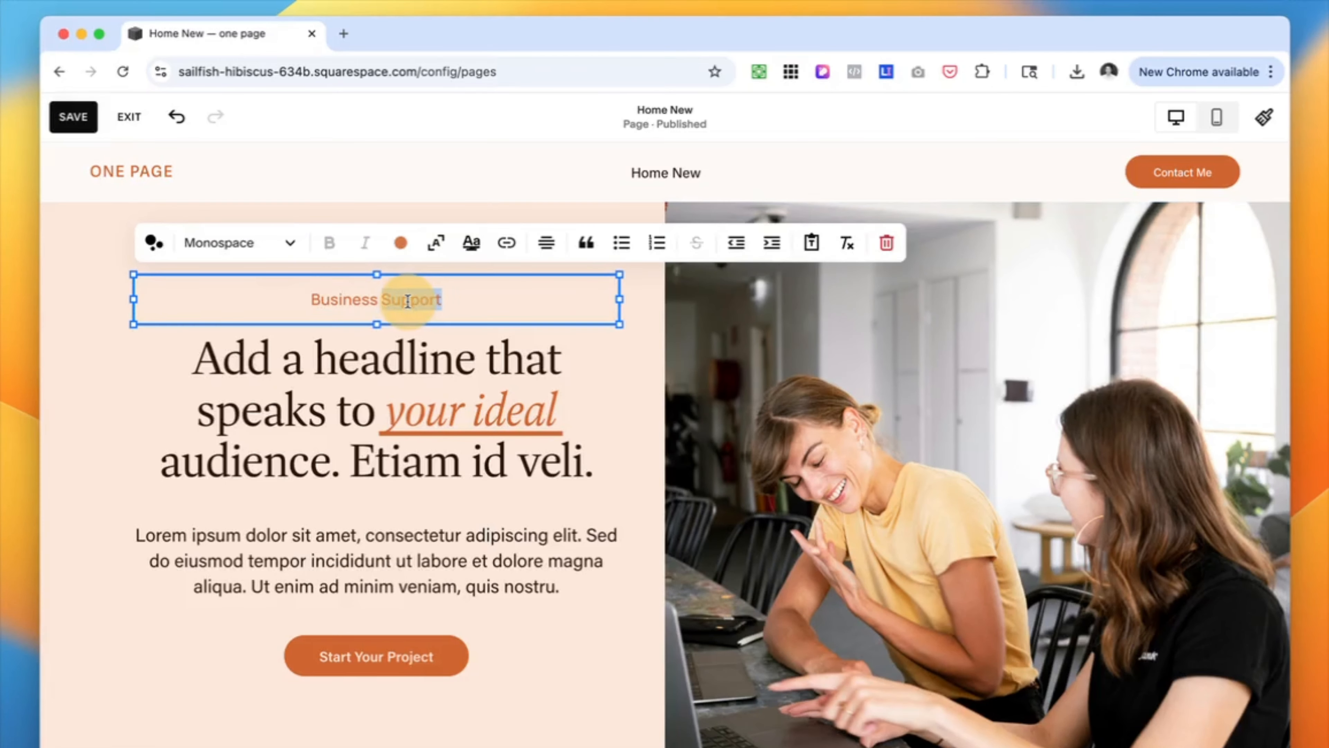
pyautogui.tripleClick(430, 300)
pyautogui.write('Type Our T')
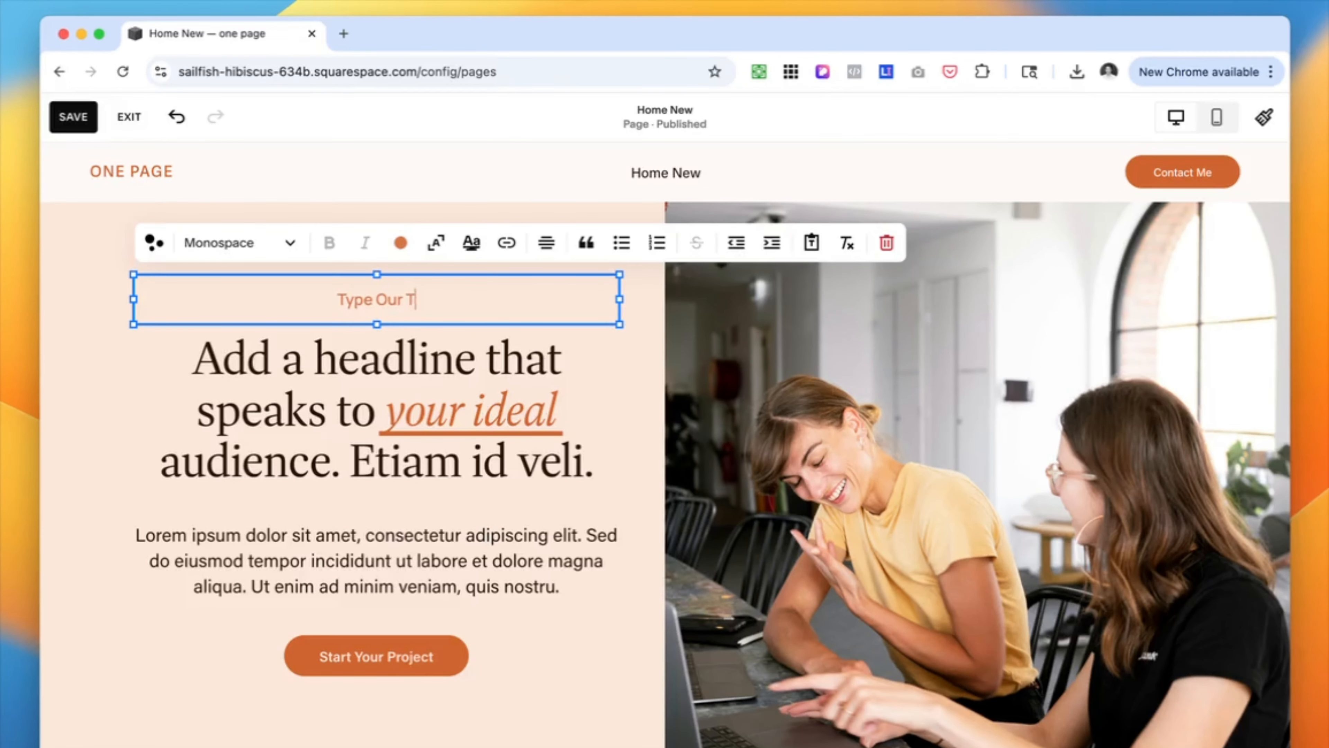
pyautogui.write('ext')
# Color the word "headline" in the hero heading with the orange from the site palette
pyautogui.click(243, 363)
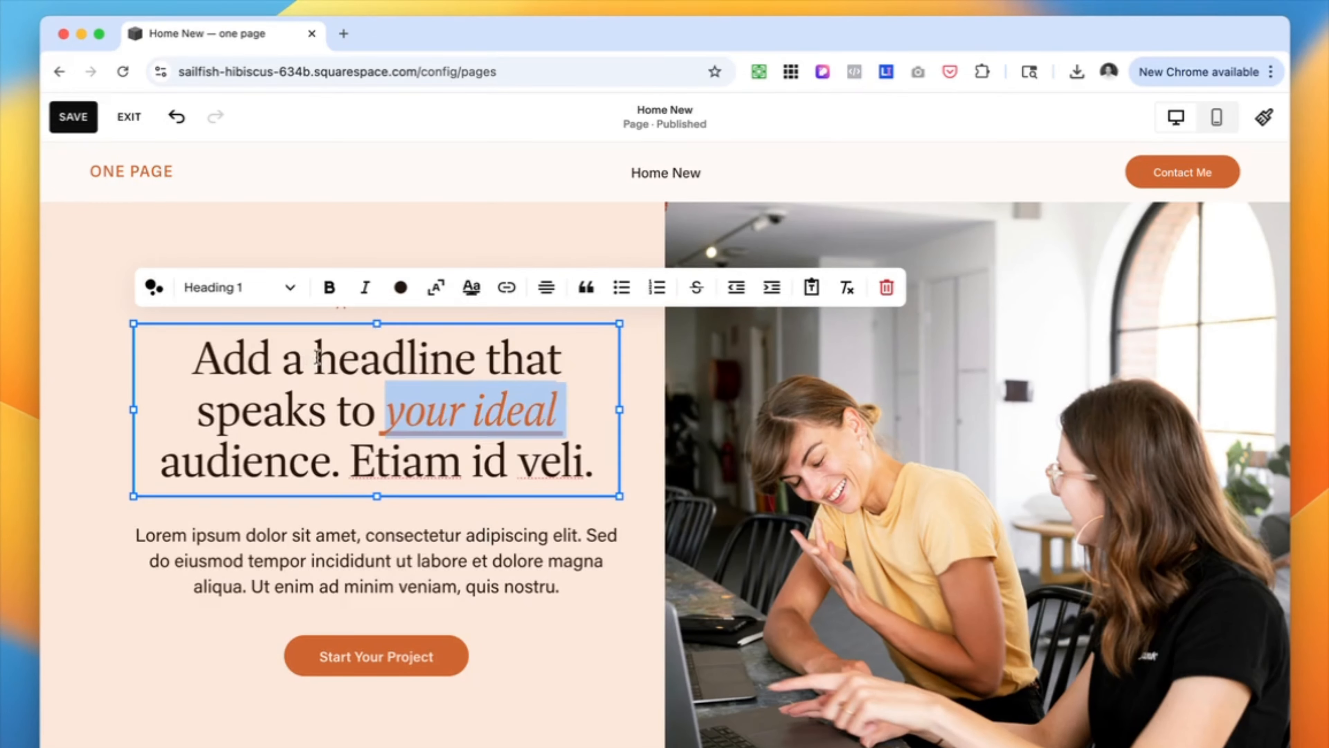
pyautogui.moveTo(314, 358); pyautogui.dragTo(476, 355)
pyautogui.click(401, 287)
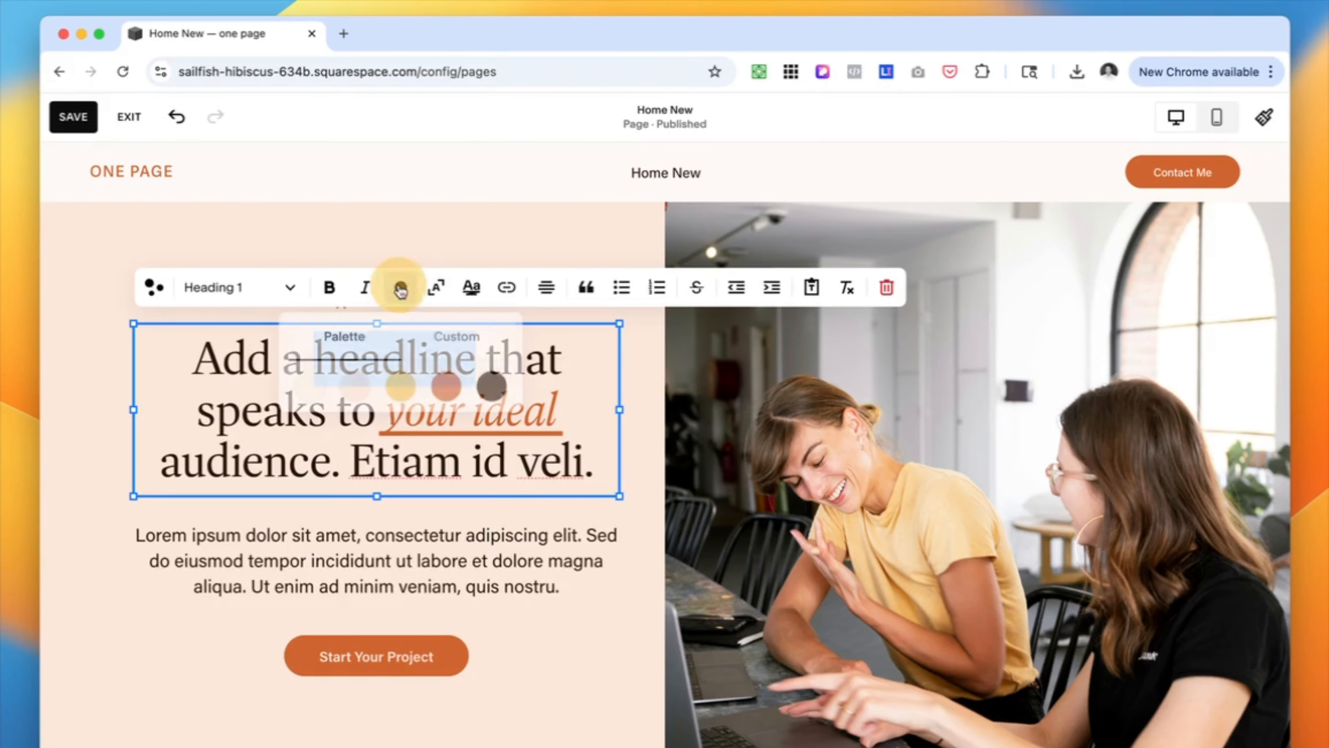
pyautogui.click(451, 386)
pyautogui.click(591, 586)
pyautogui.scroll(-2, 381, 540)
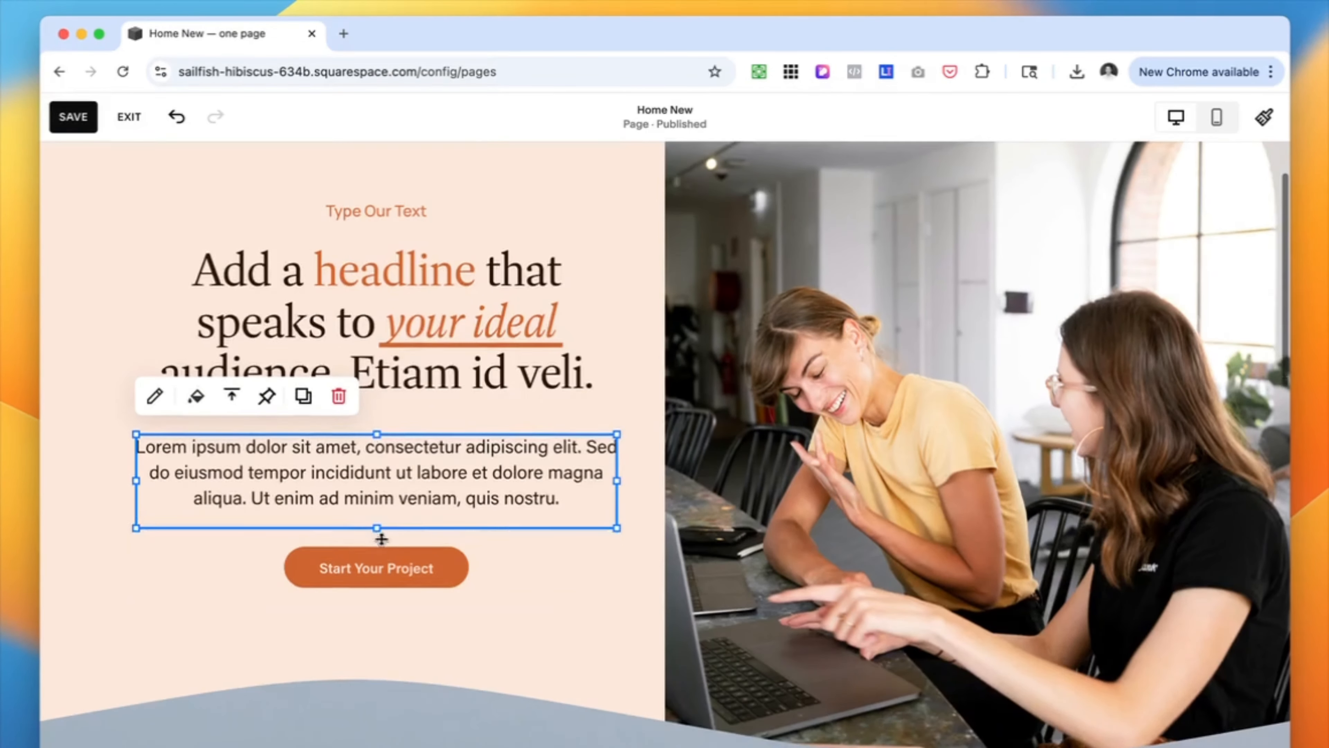
pyautogui.scroll(2, 381, 539)
# Delete the background image pexels-canvastudio-3194524.jpg from the hero section
pyautogui.click(1136, 231)
pyautogui.click(1098, 337)
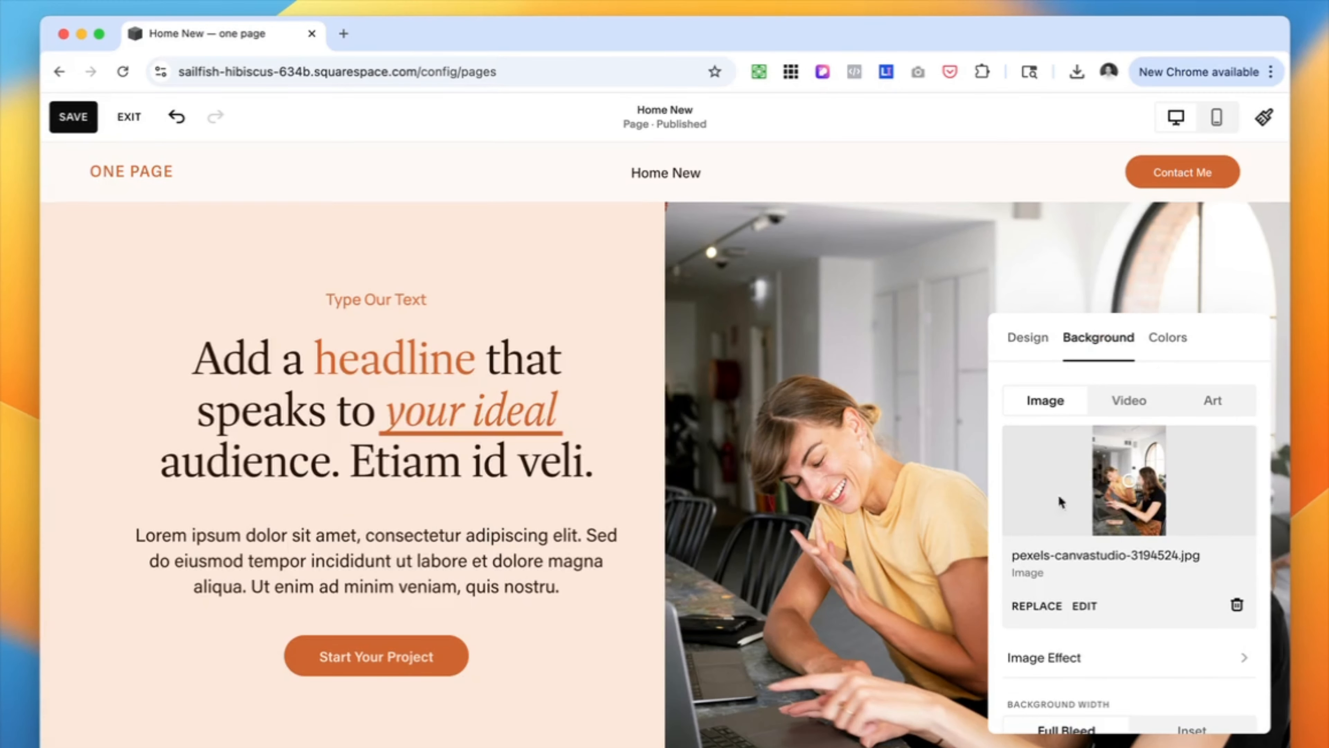
pyautogui.click(1236, 604)
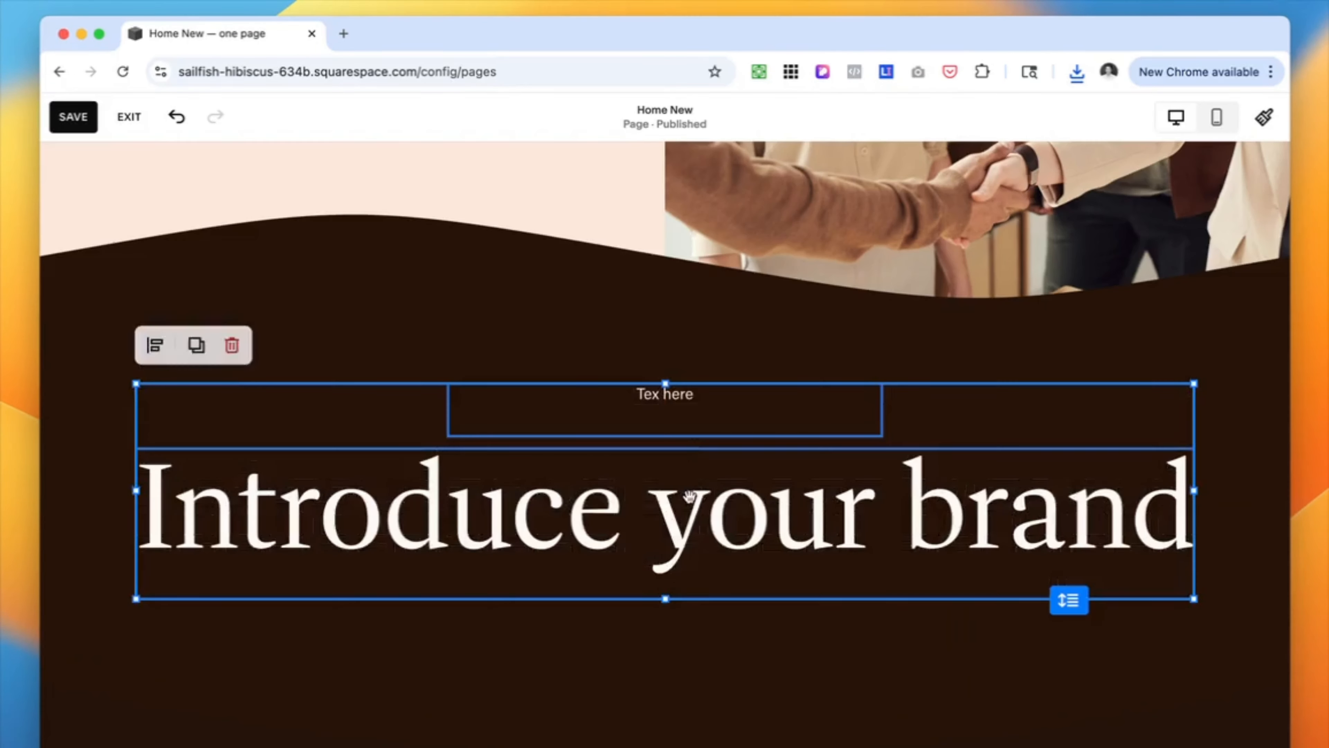
# Extend the intro section downward and add an accordion block below the "Introduce your brand" heading
pyautogui.click(724, 611)
pyautogui.moveTo(1063, 601); pyautogui.dragTo(1065, 698)
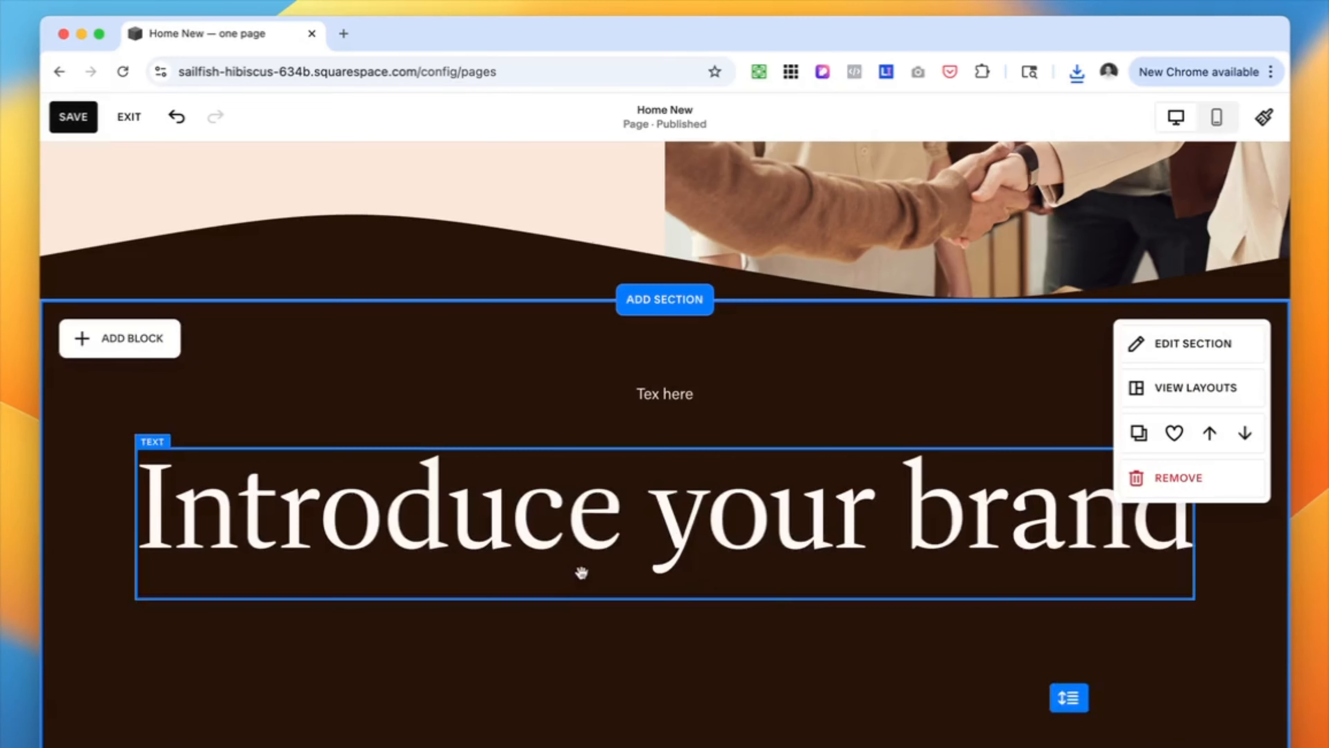
pyautogui.scroll(-2, 523, 471)
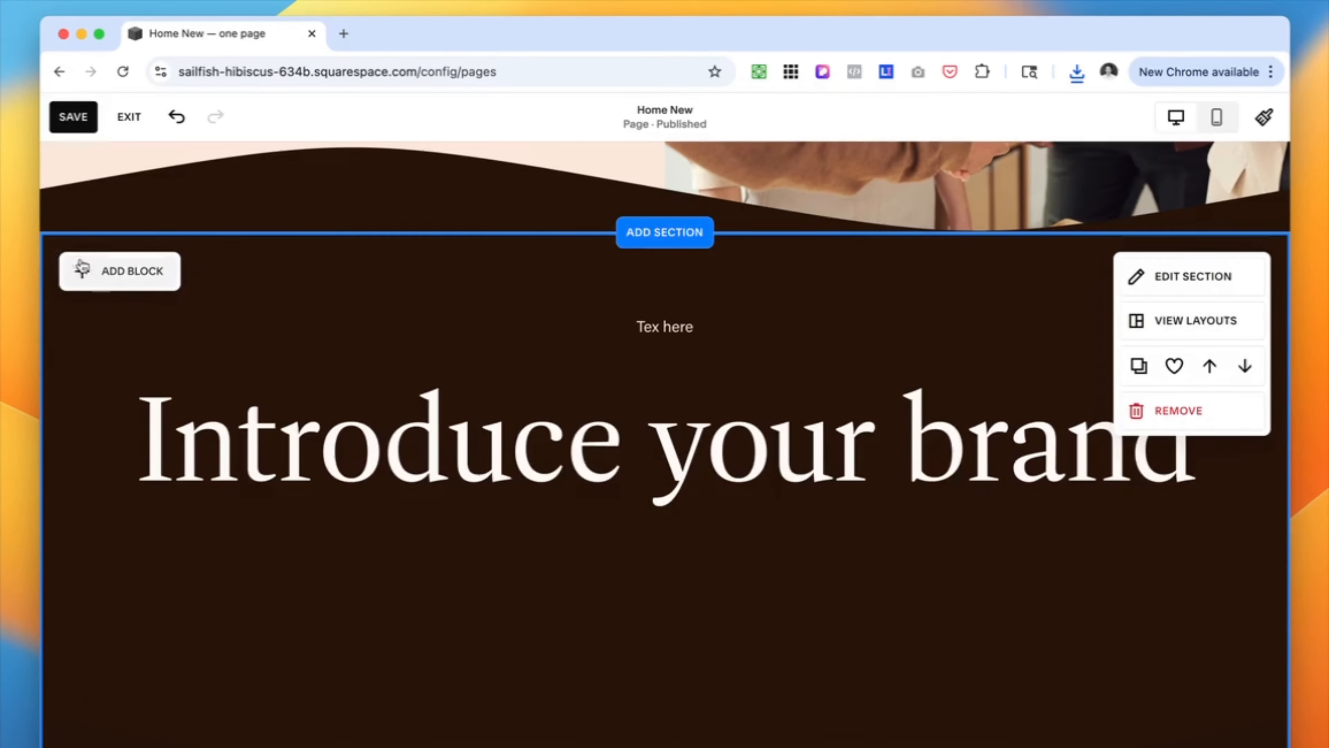
pyautogui.click(97, 272)
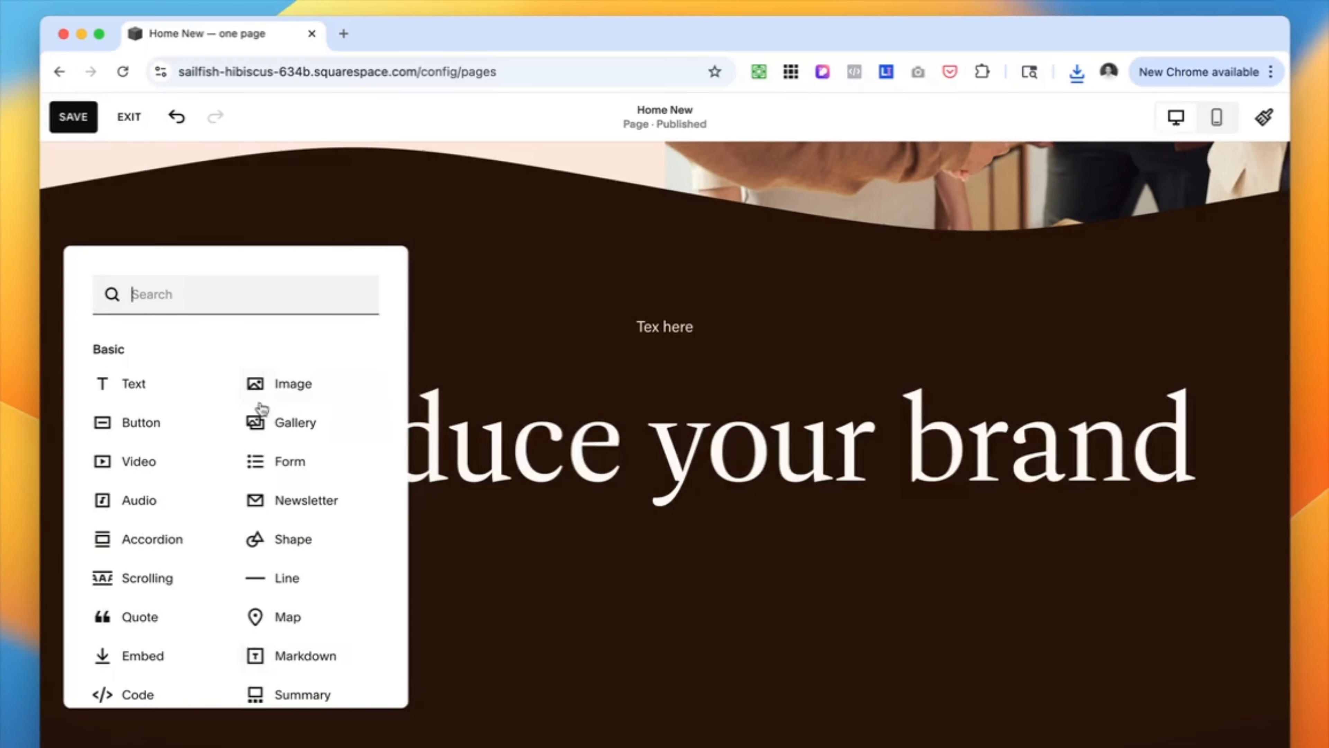
pyautogui.scroll(-5, 262, 408)
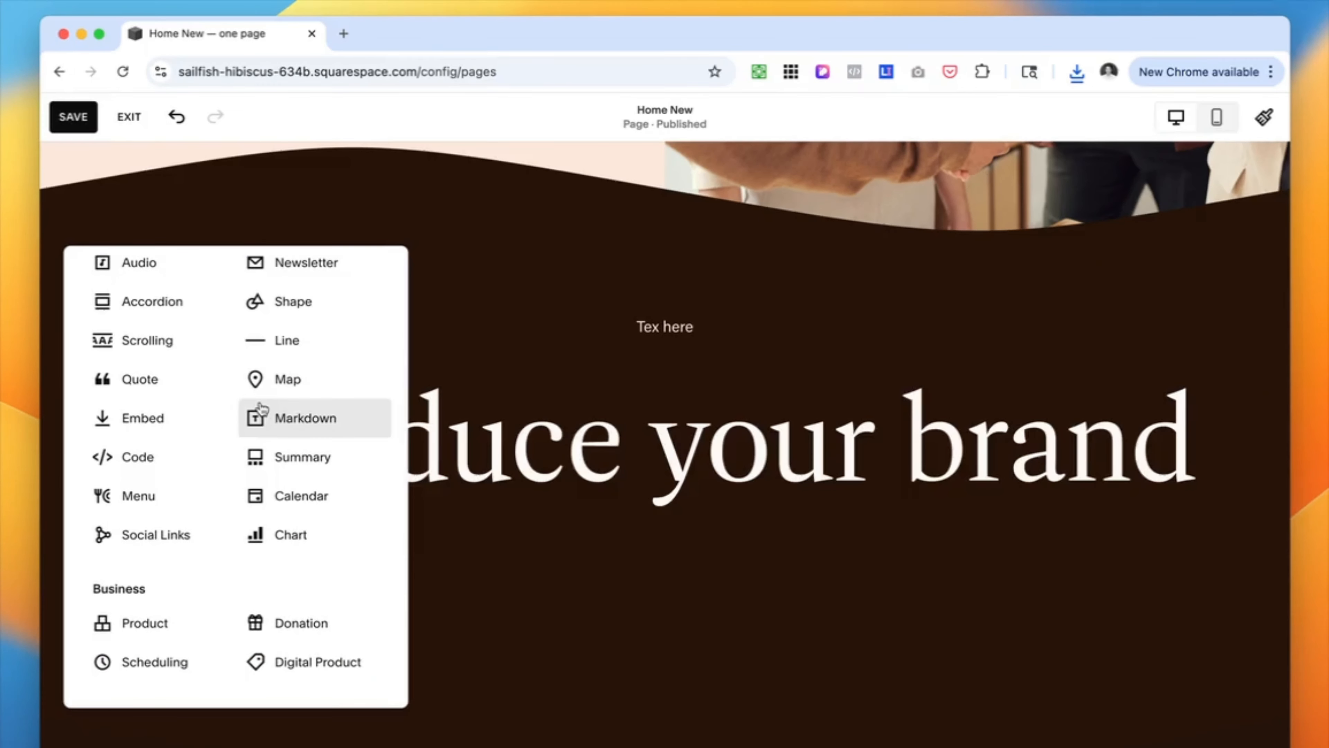
pyautogui.scroll(5, 260, 409)
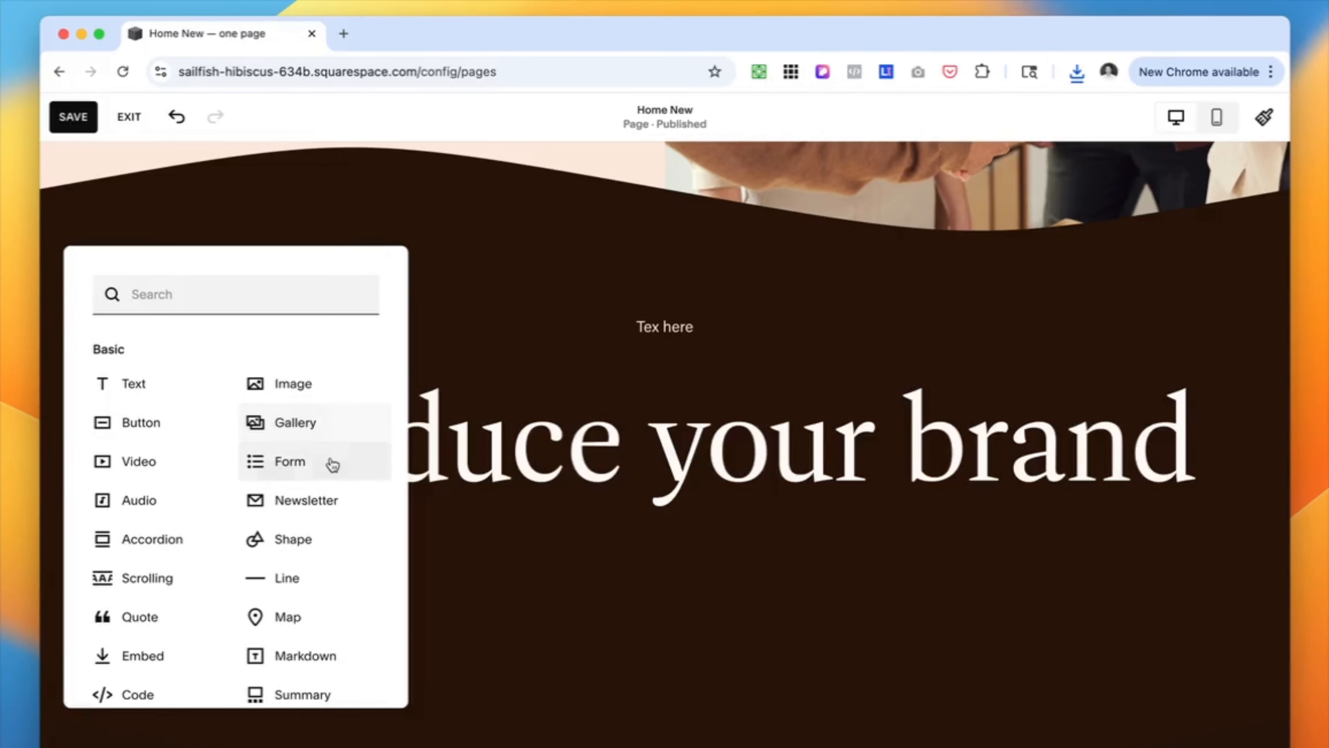
pyautogui.click(178, 552)
pyautogui.moveTo(385, 374); pyautogui.dragTo(665, 577)
pyautogui.scroll(-3, 626, 415)
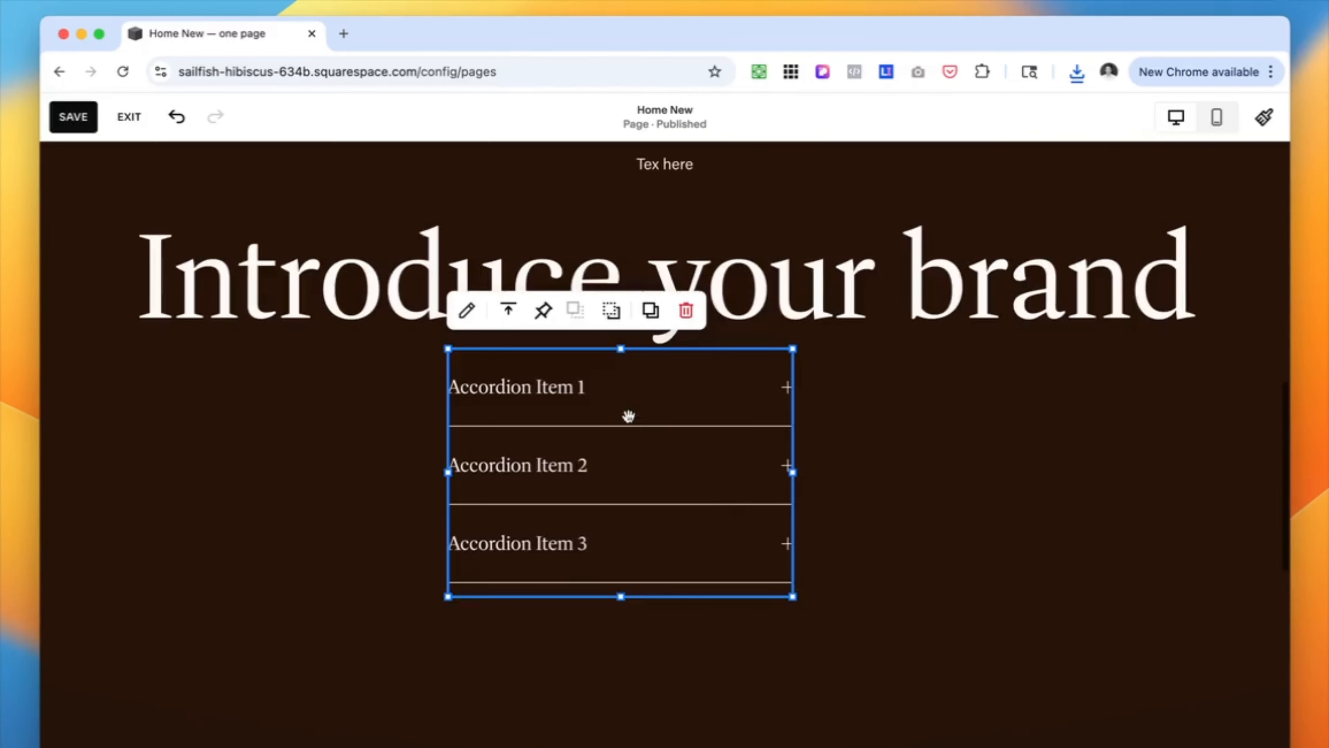
# Open Accordion Item 1 for editing, and align the accordion block with the left edge of the heading above it
pyautogui.moveTo(626, 416); pyautogui.dragTo(710, 442)
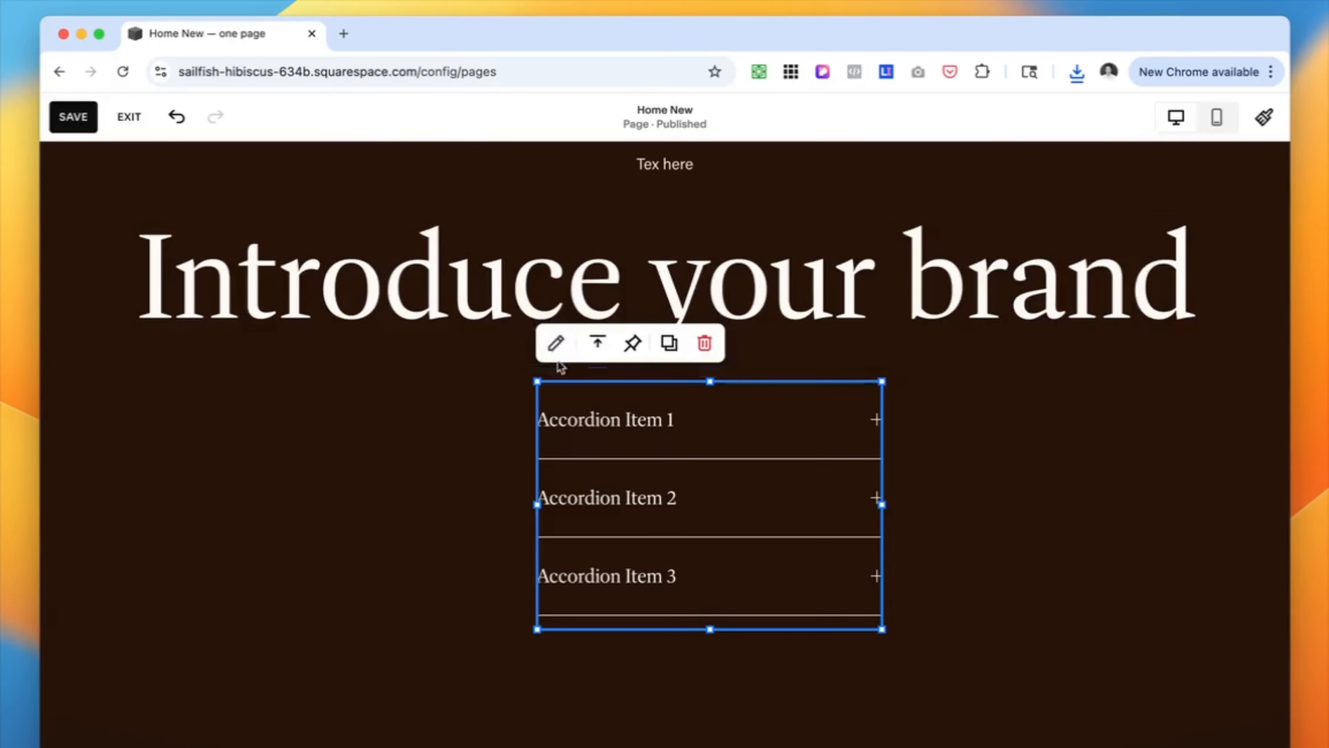
pyautogui.click(557, 344)
pyautogui.click(984, 414)
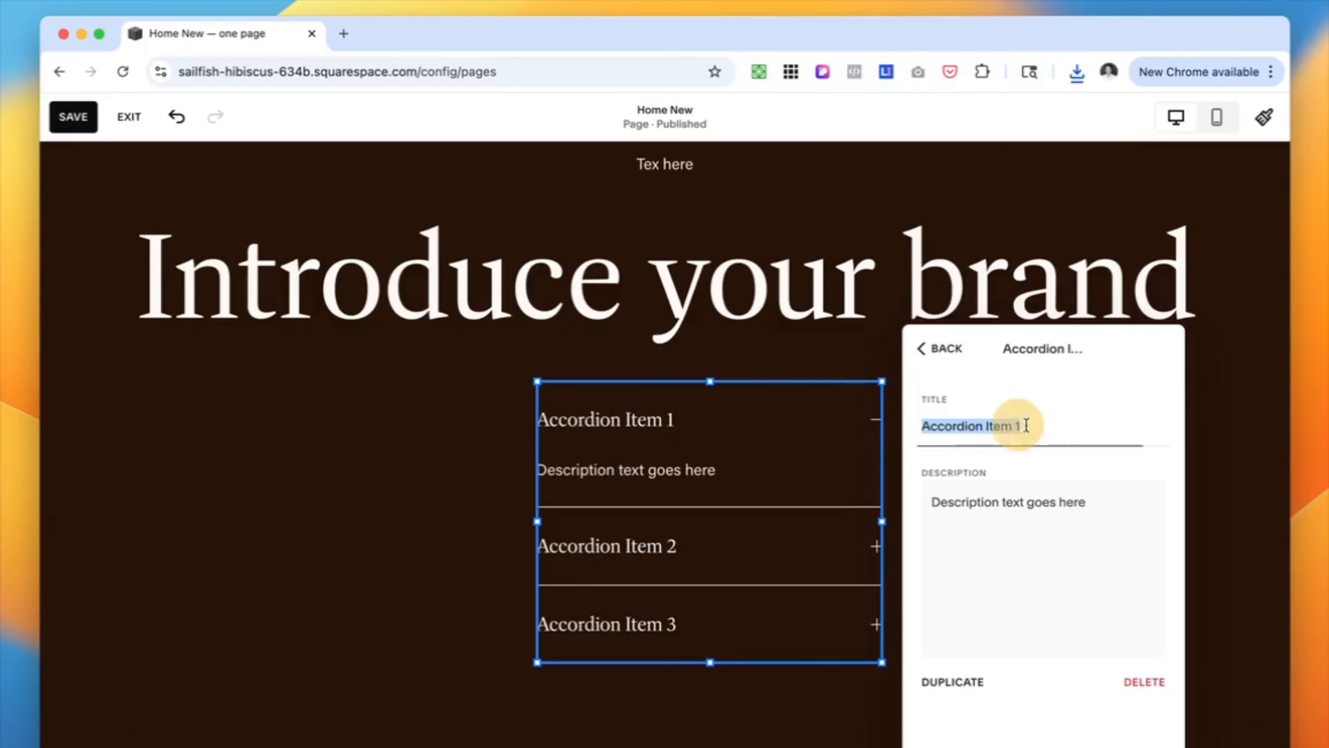
pyautogui.moveTo(614, 499); pyautogui.dragTo(324, 523)
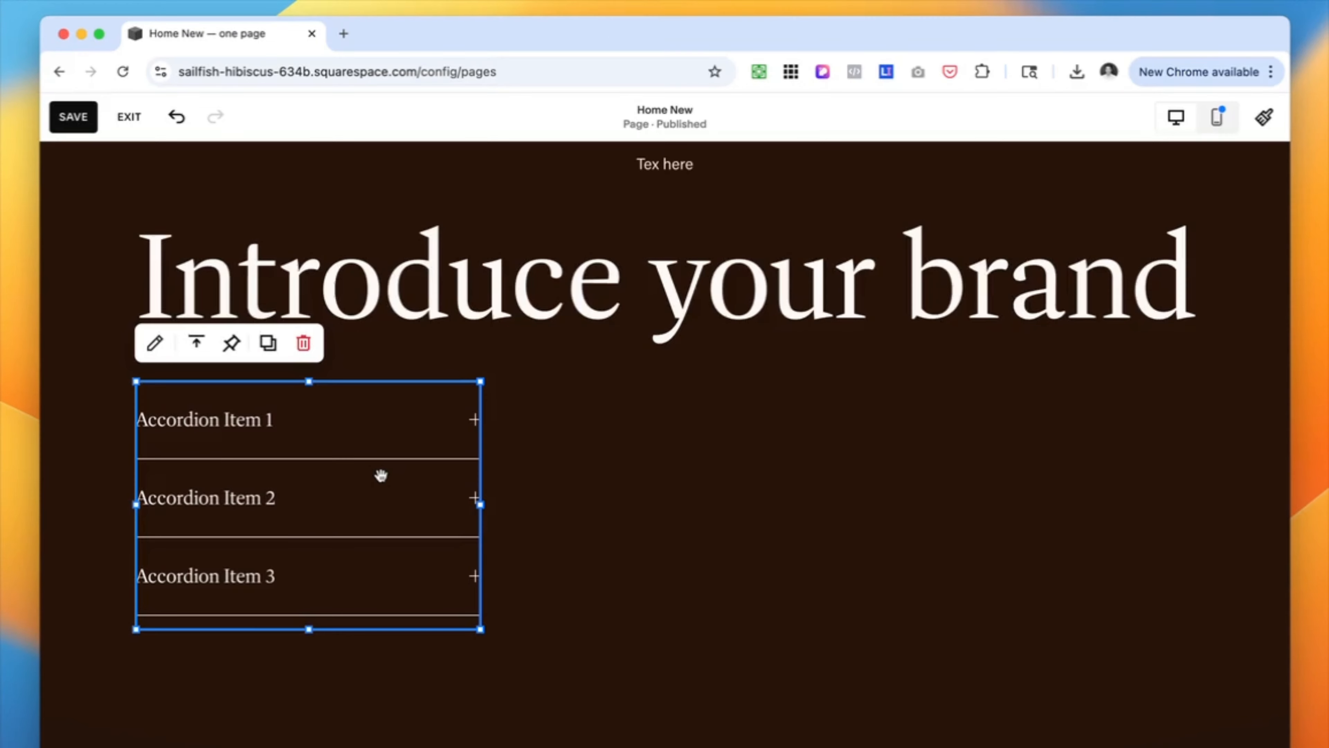
# Duplicate the accordion block and place the copy directly to the right of the original
pyautogui.scroll(1, 380, 475)
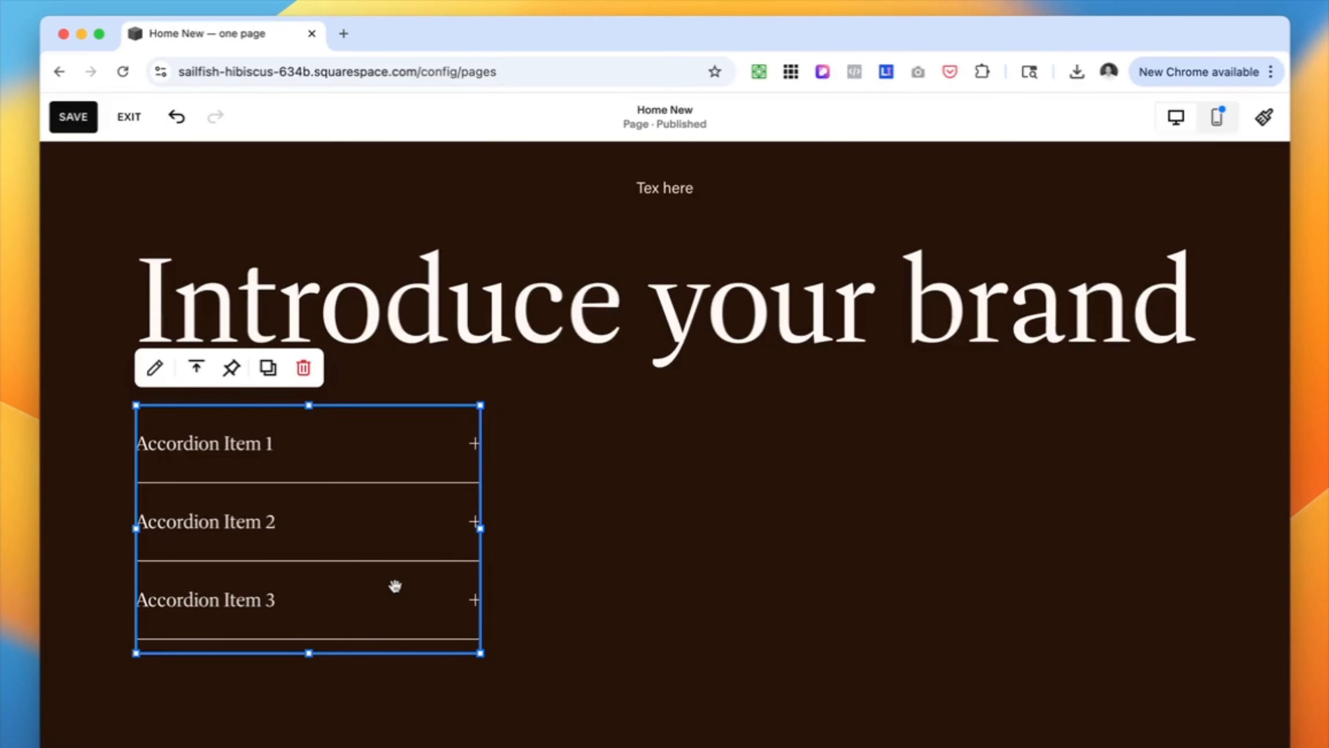
pyautogui.click(268, 368)
pyautogui.moveTo(578, 525); pyautogui.dragTo(586, 537)
pyautogui.moveTo(673, 525)
pyautogui.mouseDown()
pyautogui.moveTo(469, 504)
pyautogui.moveTo(618, 314)
pyautogui.moveTo(709, 540)
pyautogui.moveTo(691, 537)
pyautogui.mouseUp()
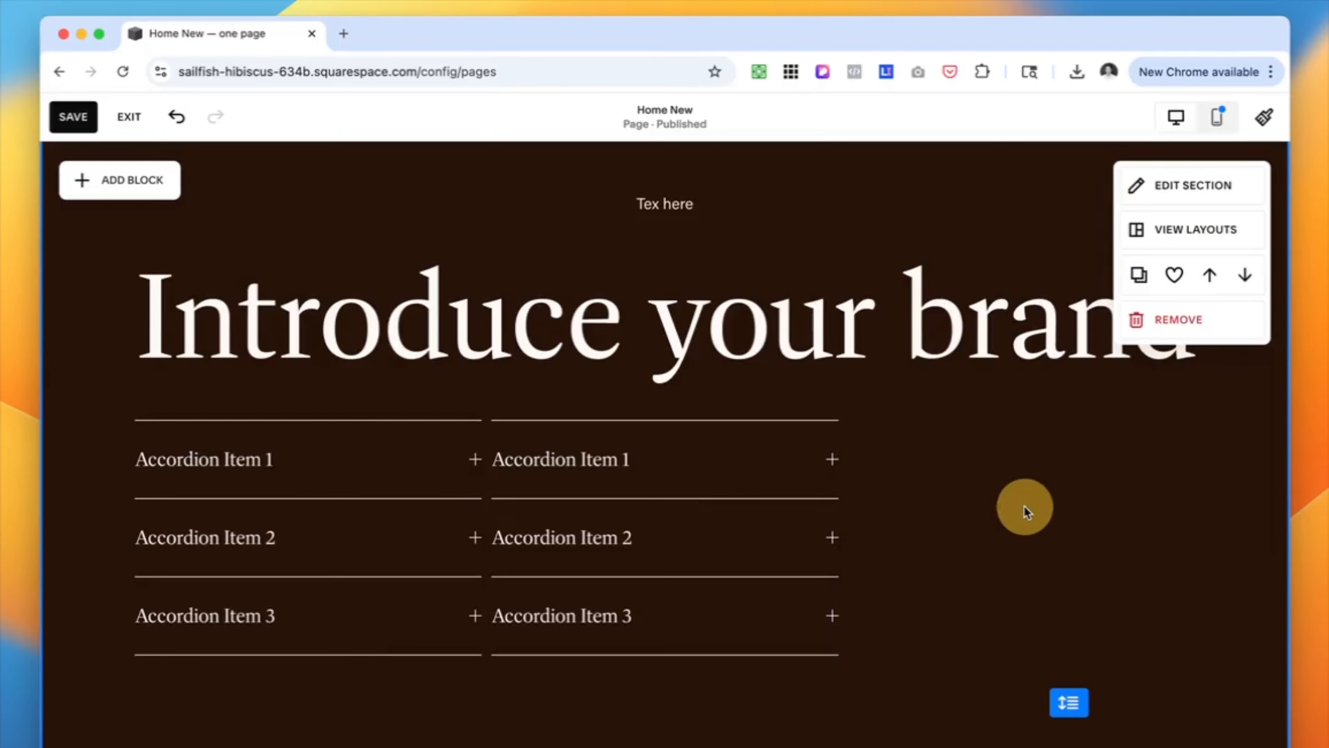
# Set the intro section's grid gaps to 1 horizontally and 6 vertically, with a custom fill-screen height of 12
pyautogui.doubleClick(981, 506)
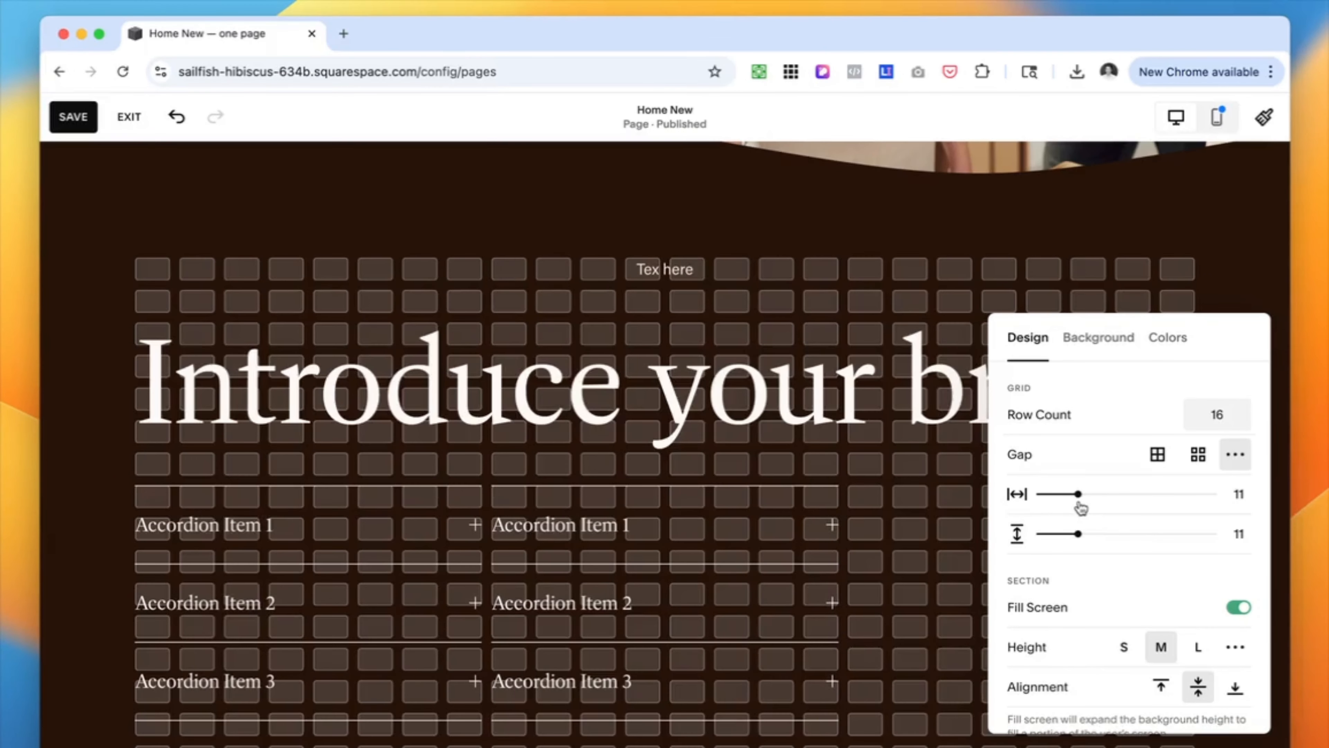
pyautogui.moveTo(1073, 495); pyautogui.dragTo(1059, 534)
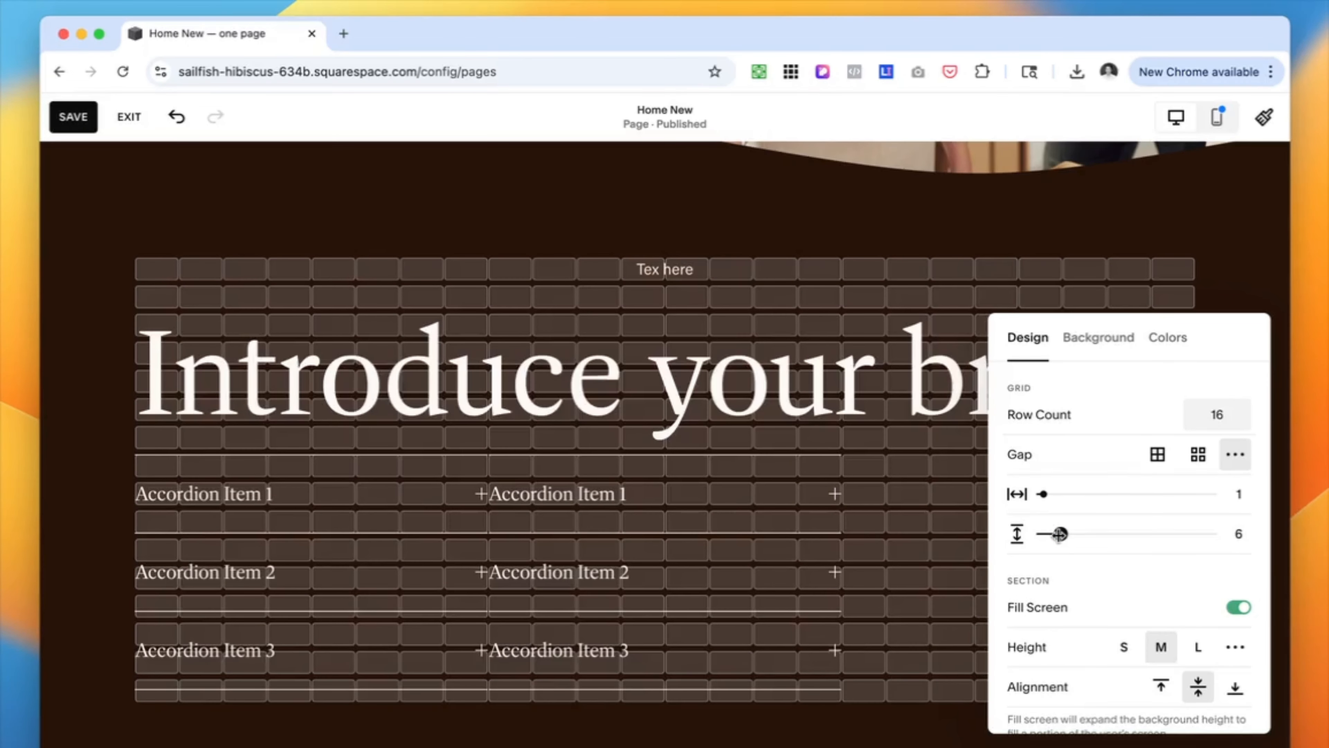
pyautogui.scroll(-2, 1138, 552)
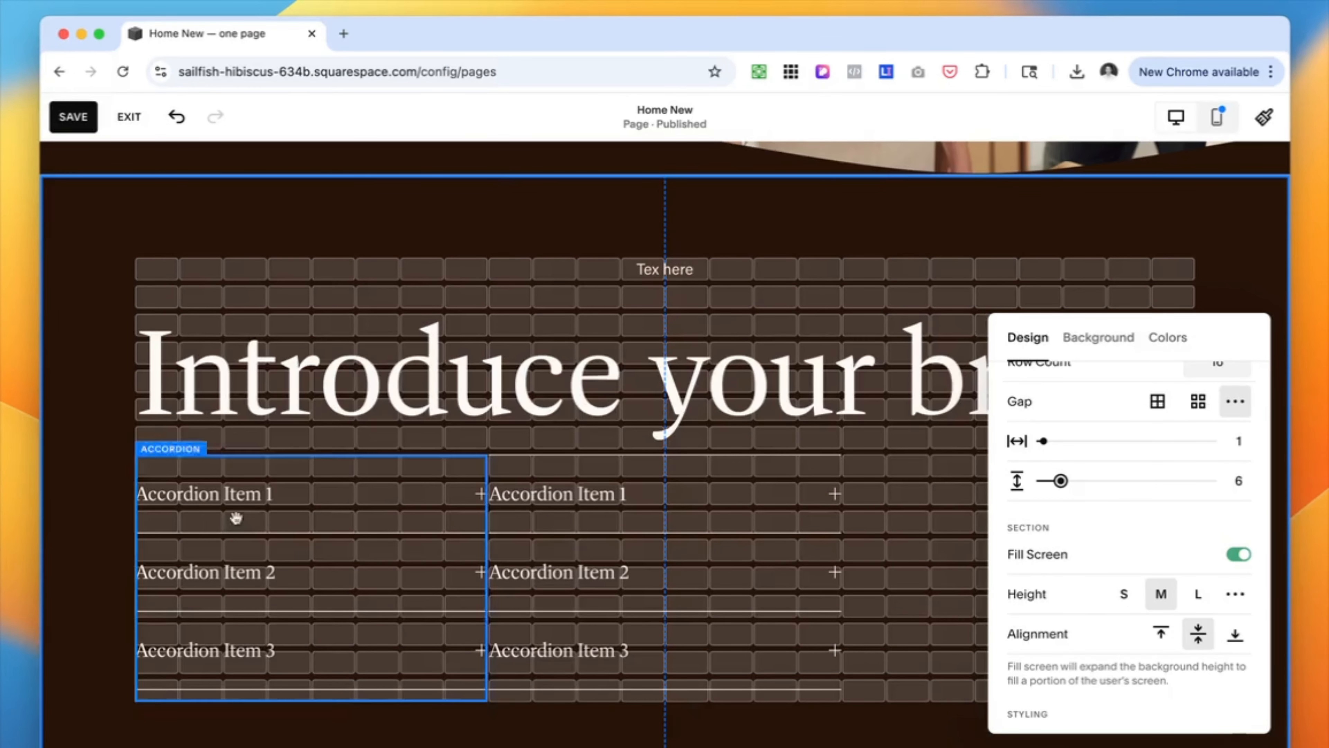
pyautogui.click(1238, 555)
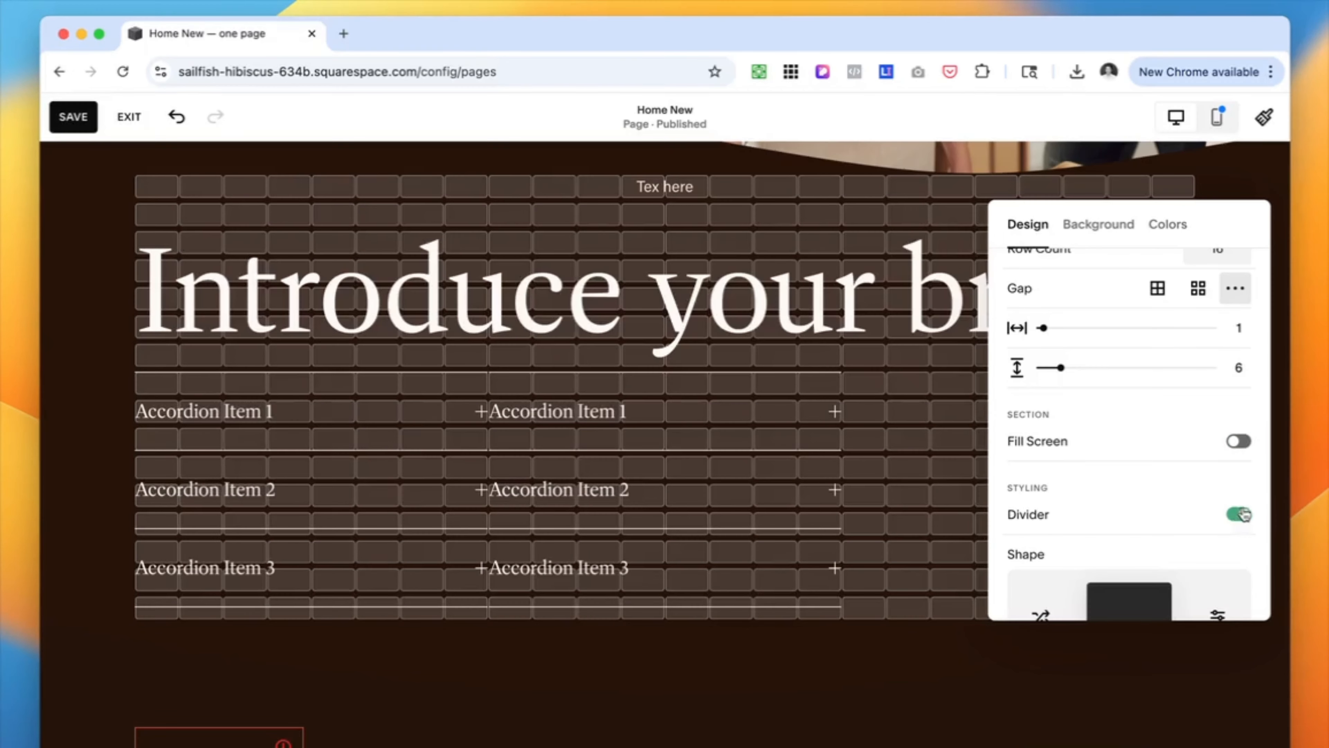
pyautogui.click(1243, 444)
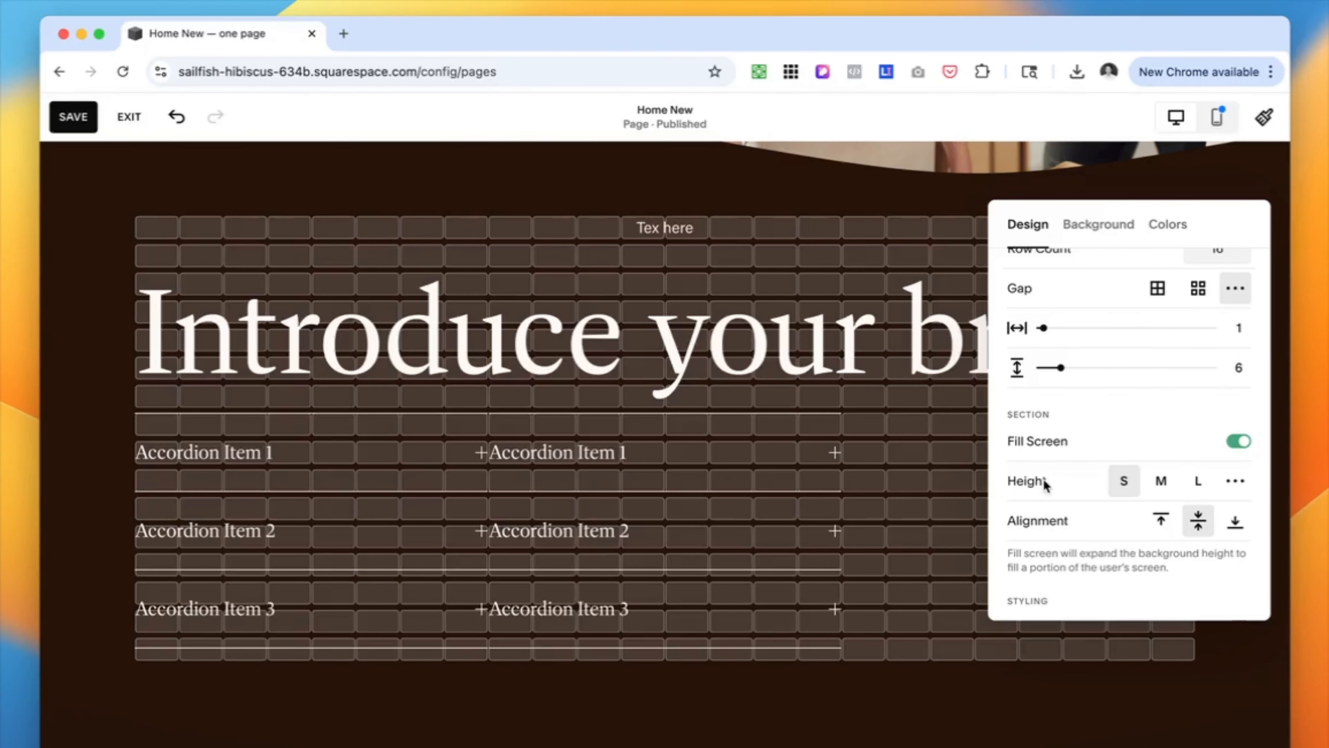
pyautogui.click(1236, 481)
pyautogui.moveTo(1012, 520)
pyautogui.mouseDown()
pyautogui.moveTo(1104, 520)
pyautogui.moveTo(1033, 520)
pyautogui.mouseUp()
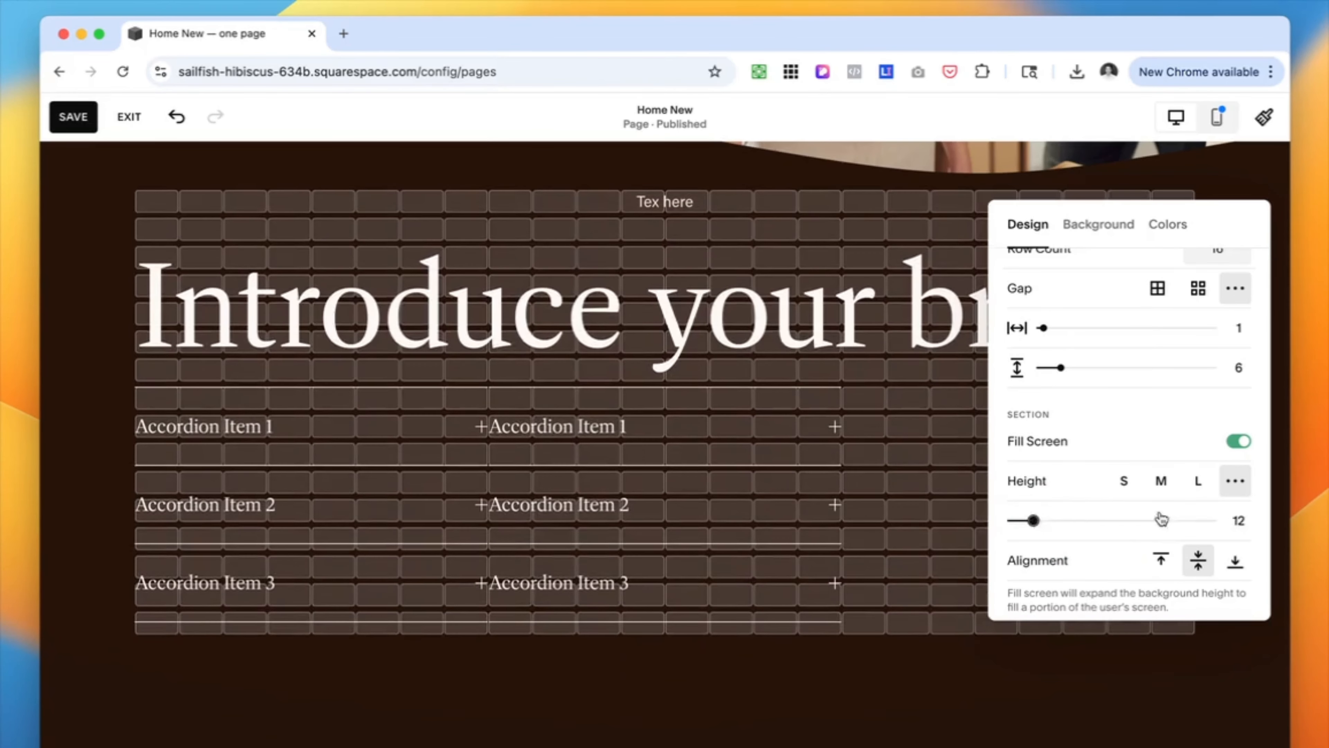
pyautogui.click(942, 622)
# Look through the color themes available for the intro section, from Lightest 1 to Darkest 2
pyautogui.scroll(2, 905, 495)
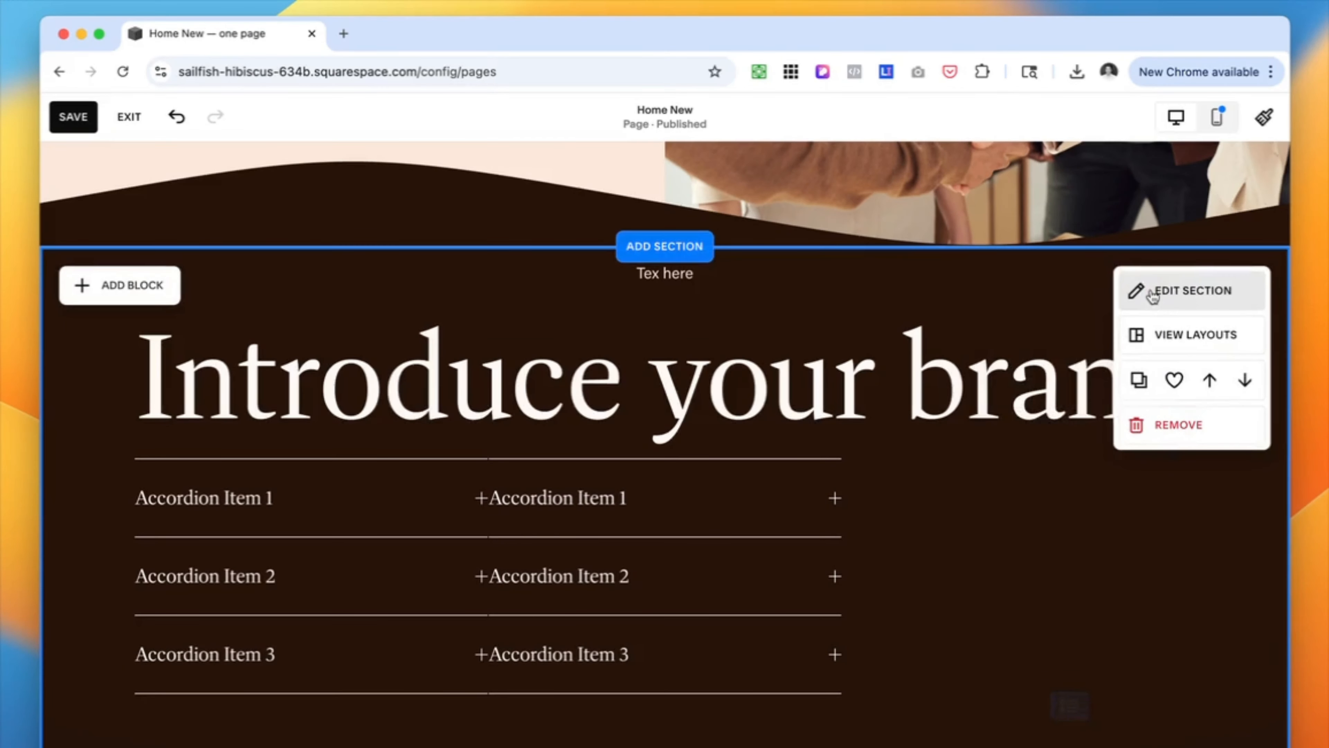
pyautogui.click(1137, 291)
pyautogui.click(1151, 327)
pyautogui.scroll(-5, 1156, 557)
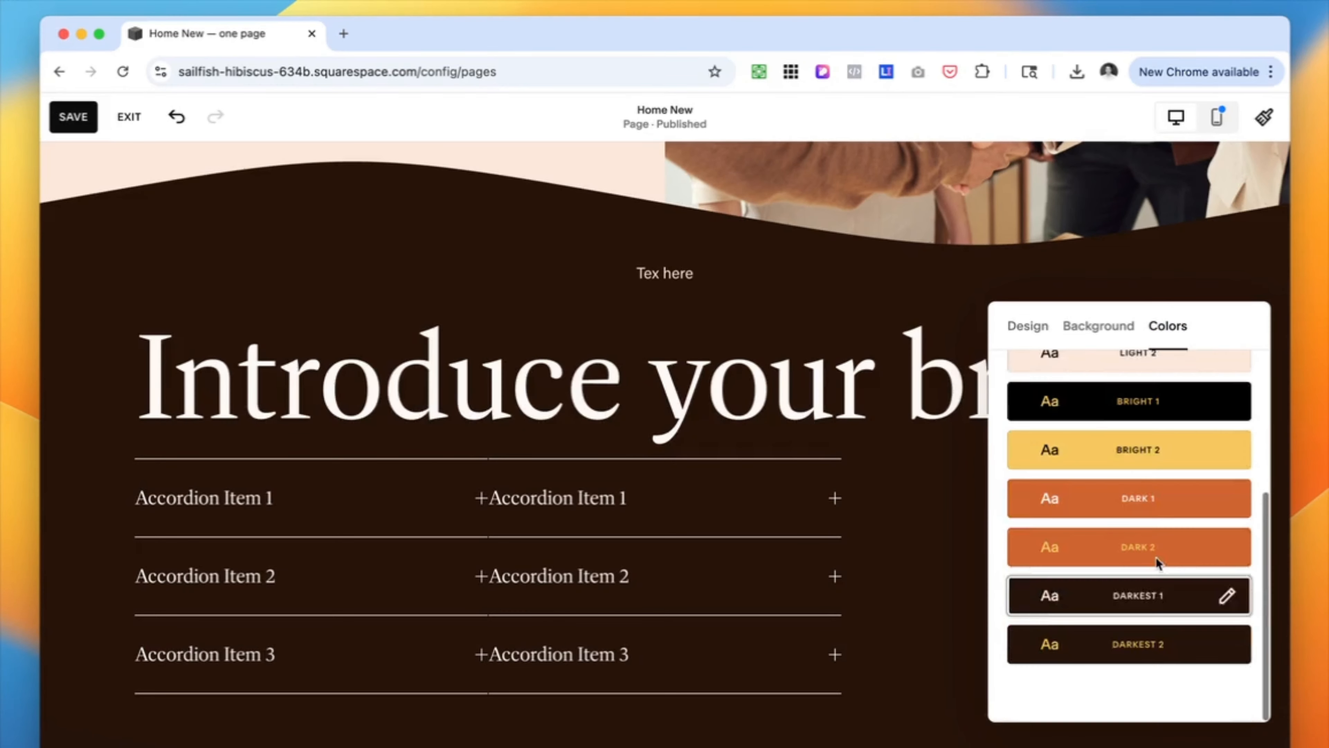
pyautogui.scroll(5, 1156, 557)
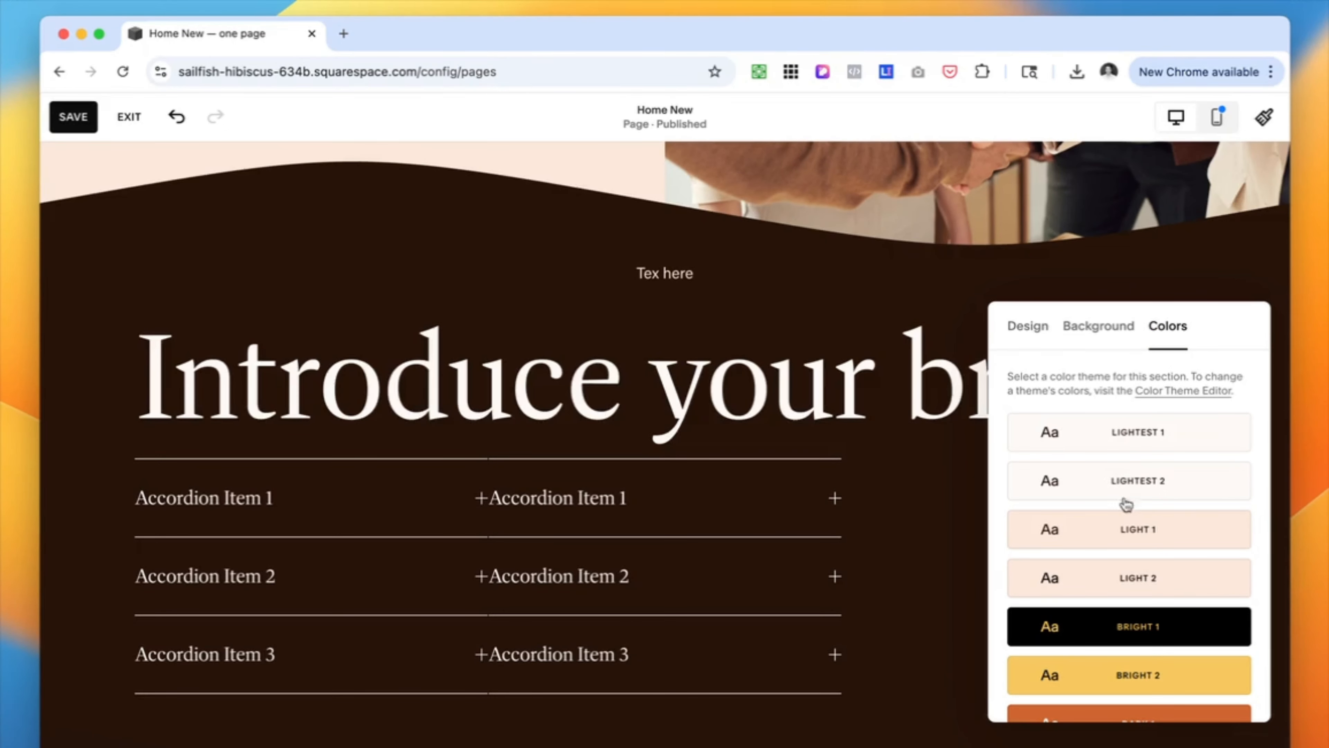
pyautogui.scroll(-5, 1118, 555)
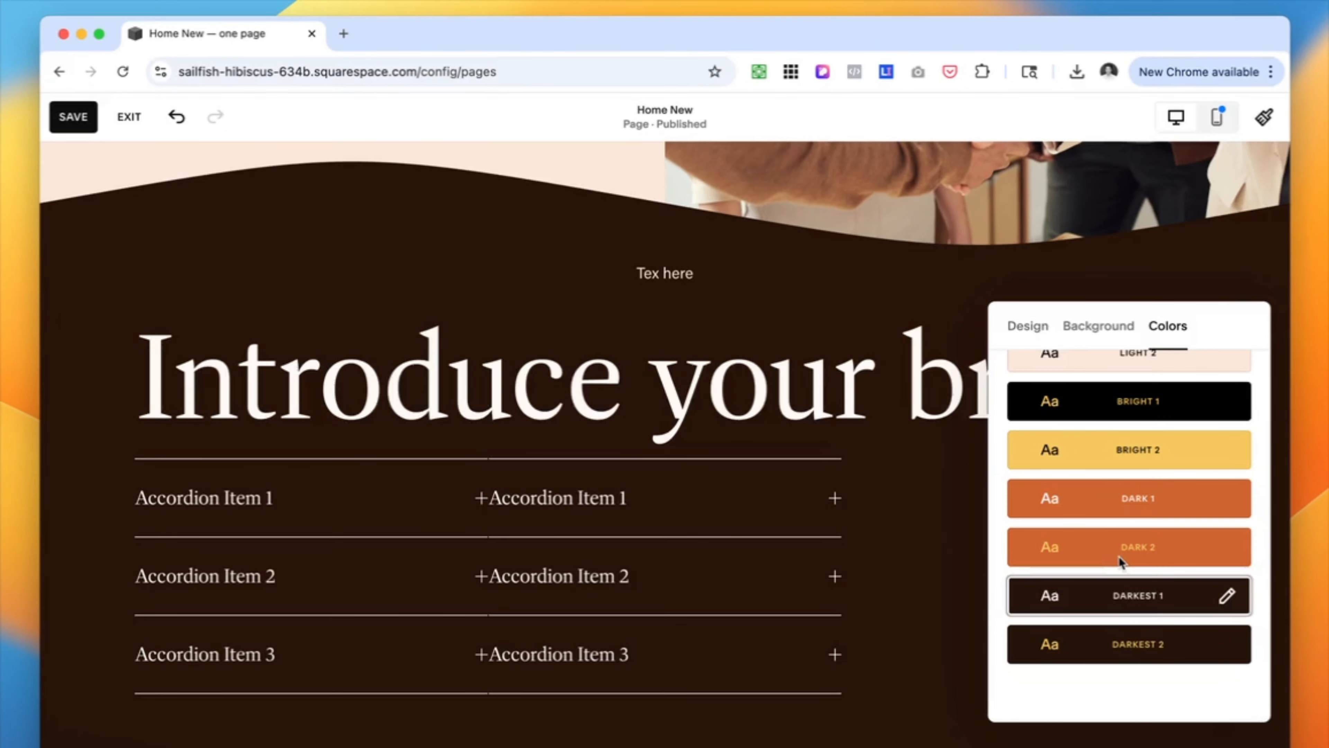
# Save the Home New page, leave page editing and open the site-wide color palette for editing
pyautogui.click(76, 118)
pyautogui.click(129, 117)
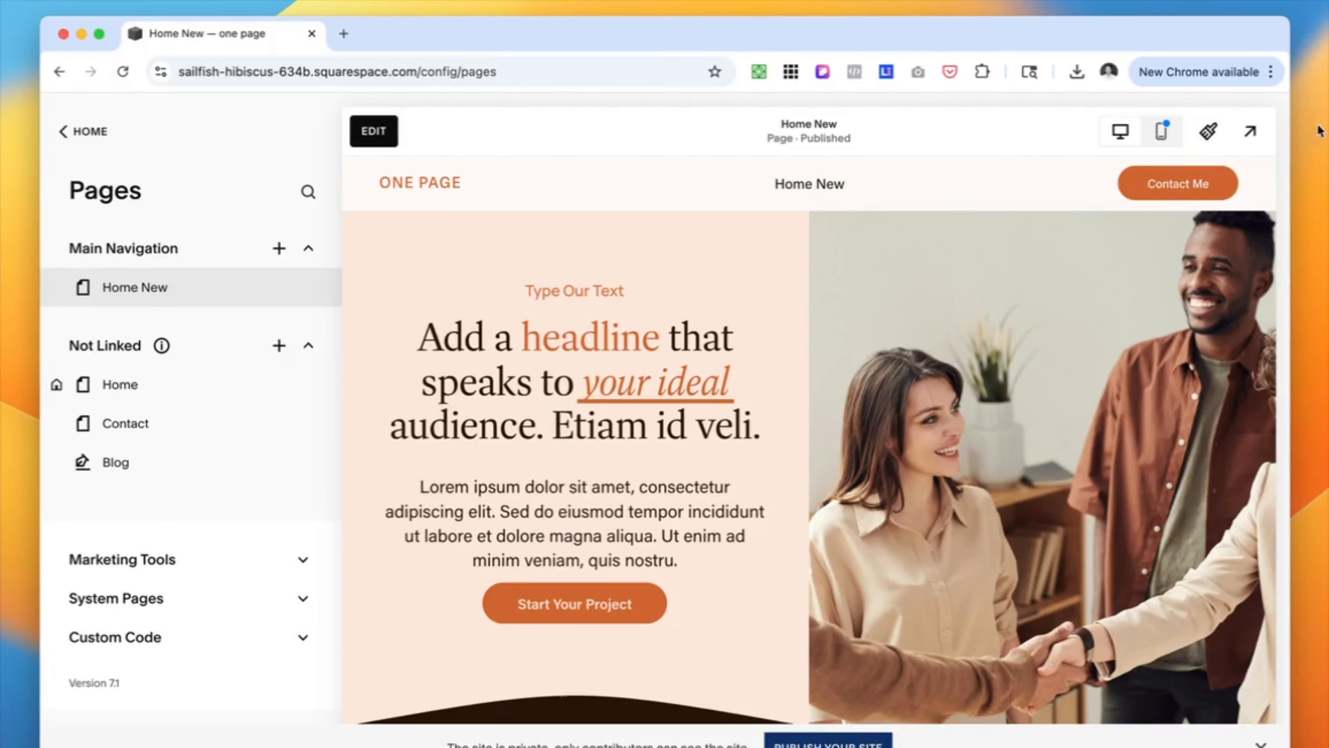
pyautogui.click(1207, 135)
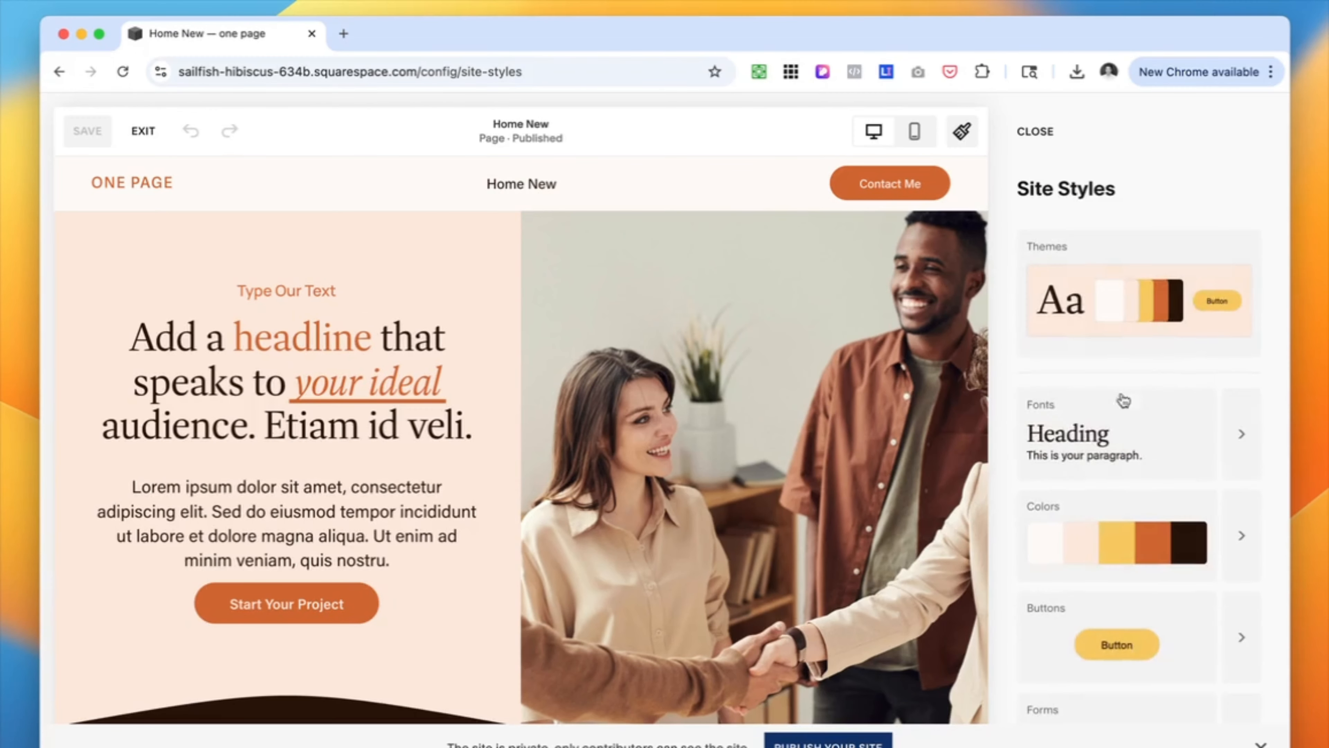
pyautogui.click(1256, 526)
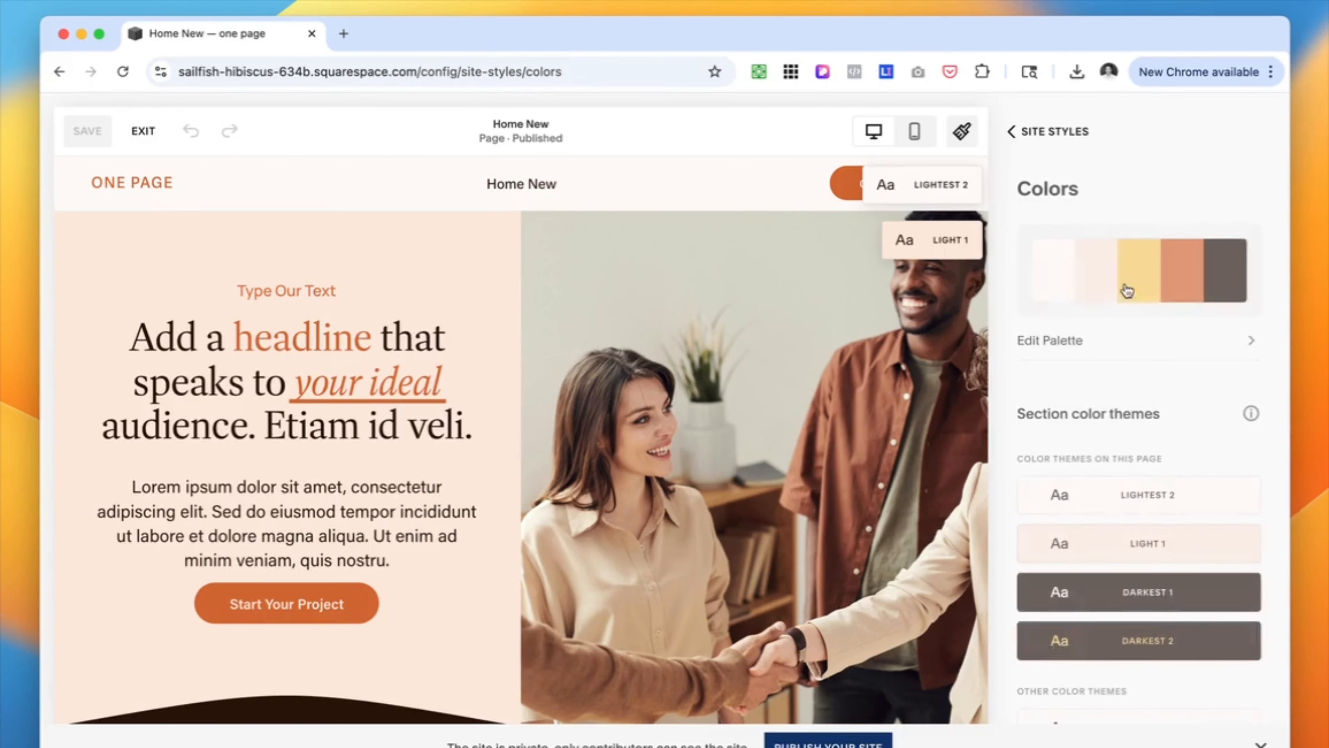
pyautogui.click(1076, 279)
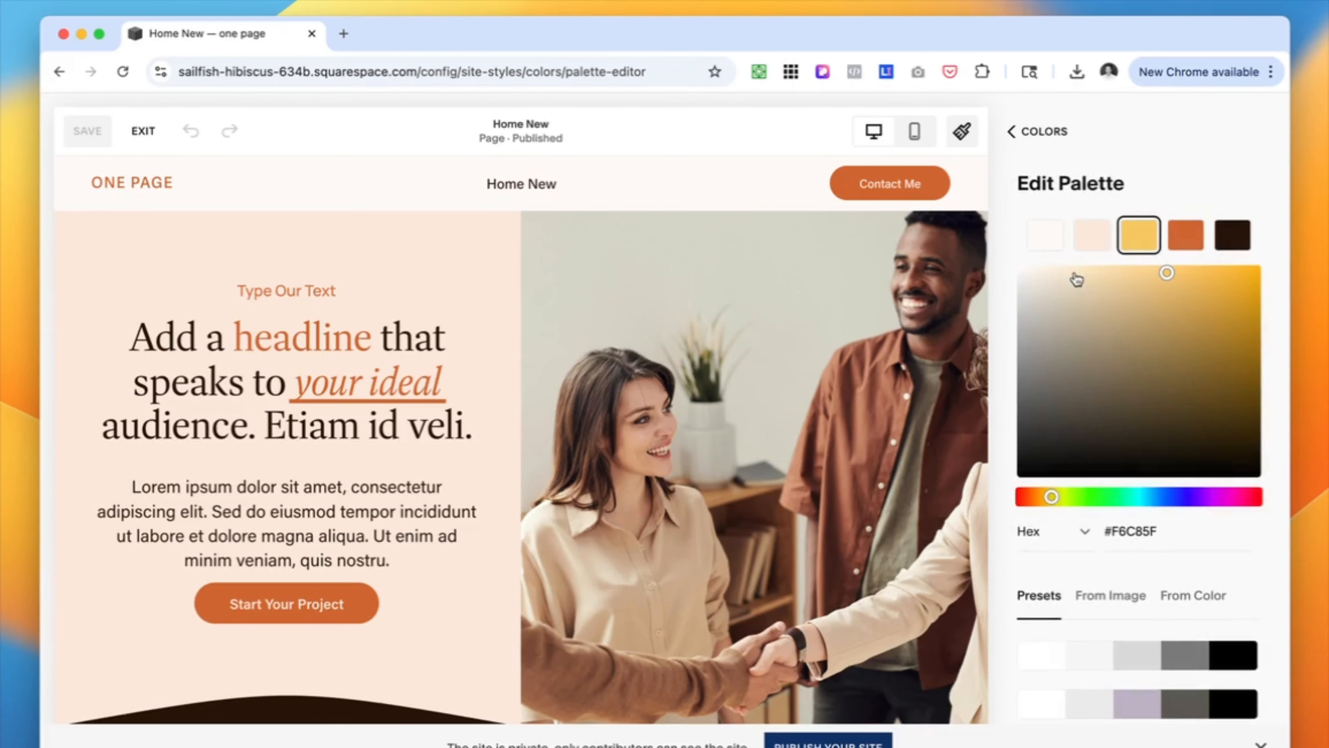
# Browse the preset palettes and try changing the palette's yellow accent color to a purple shade
pyautogui.scroll(-7, 1101, 614)
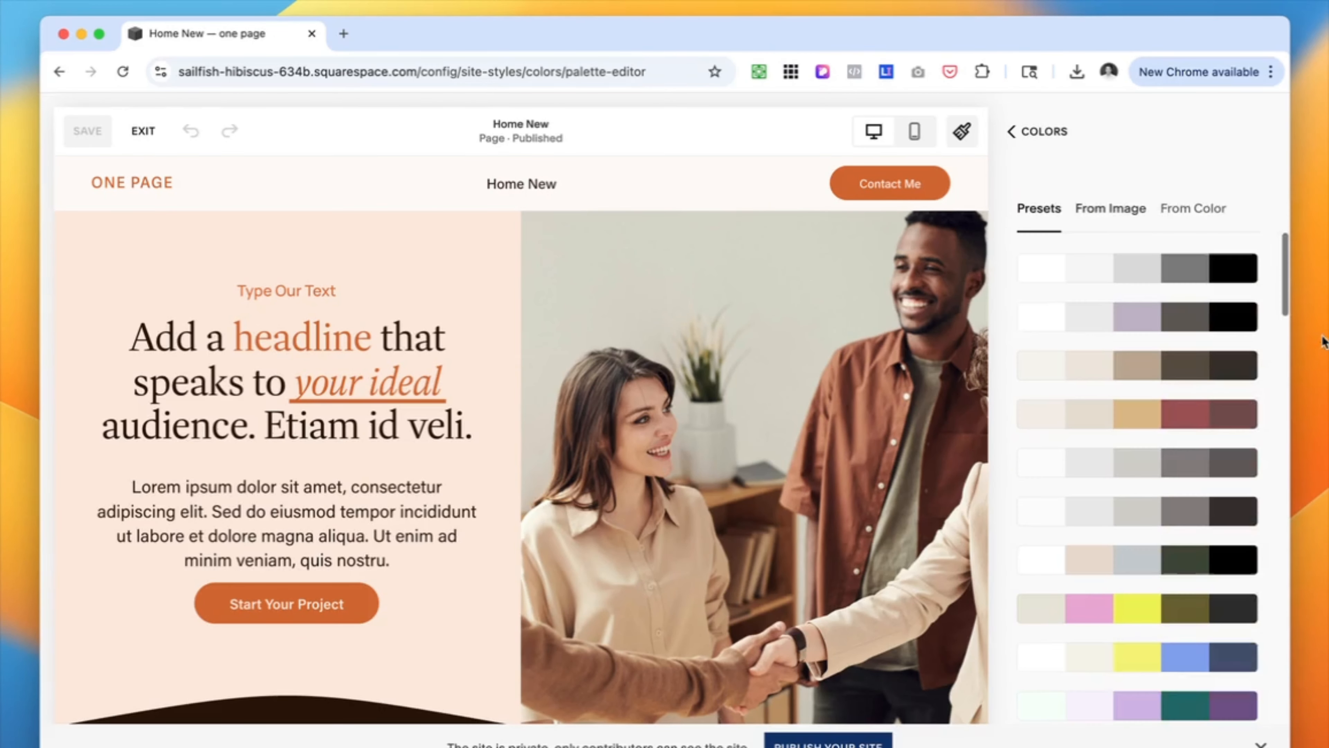
pyautogui.scroll(-4, 1101, 645)
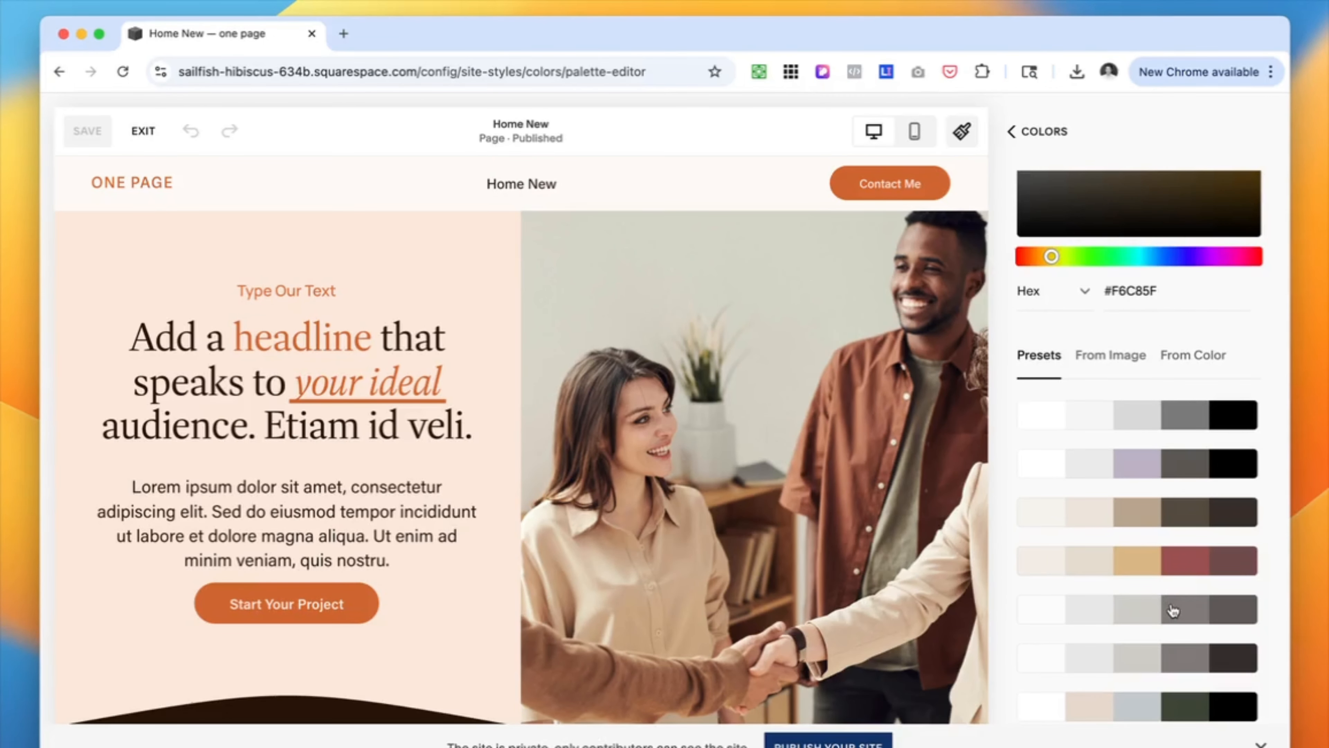
pyautogui.scroll(5, 1173, 611)
pyautogui.doubleClick(1132, 532)
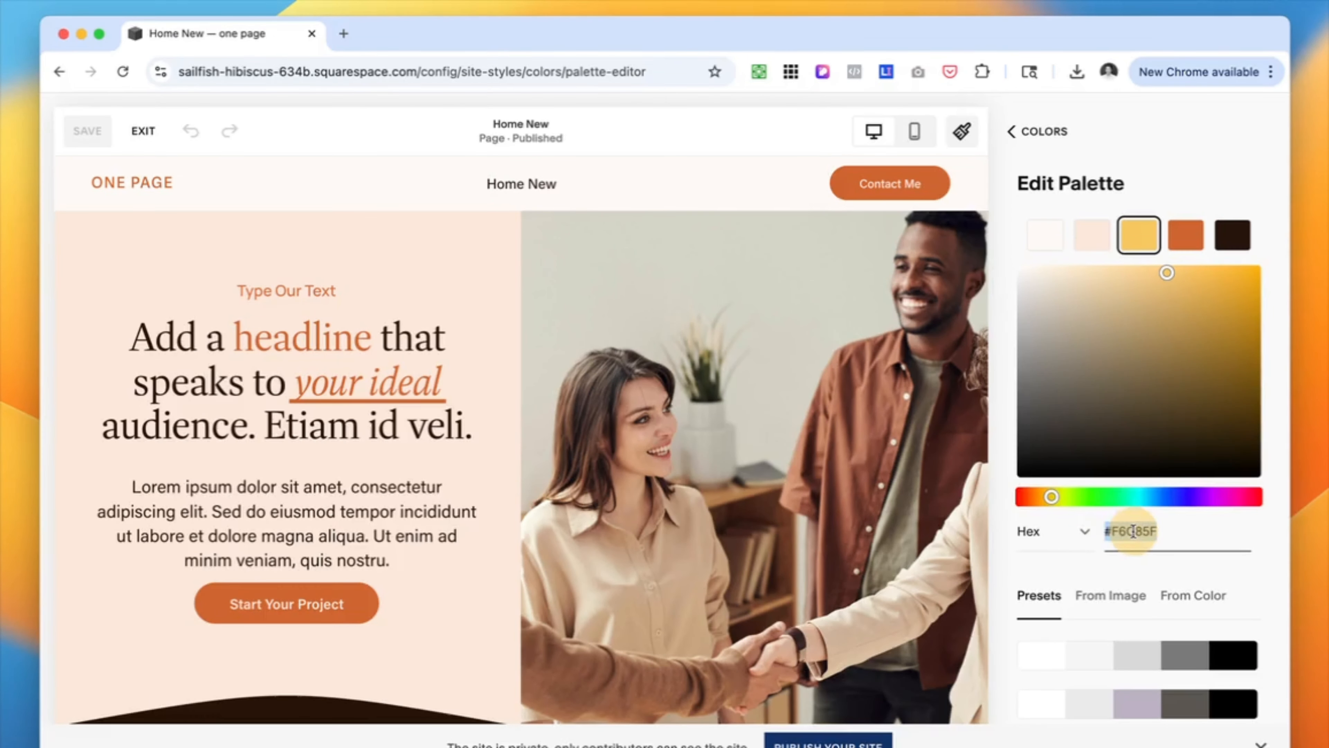
pyautogui.moveTo(1105, 532); pyautogui.dragTo(1198, 522)
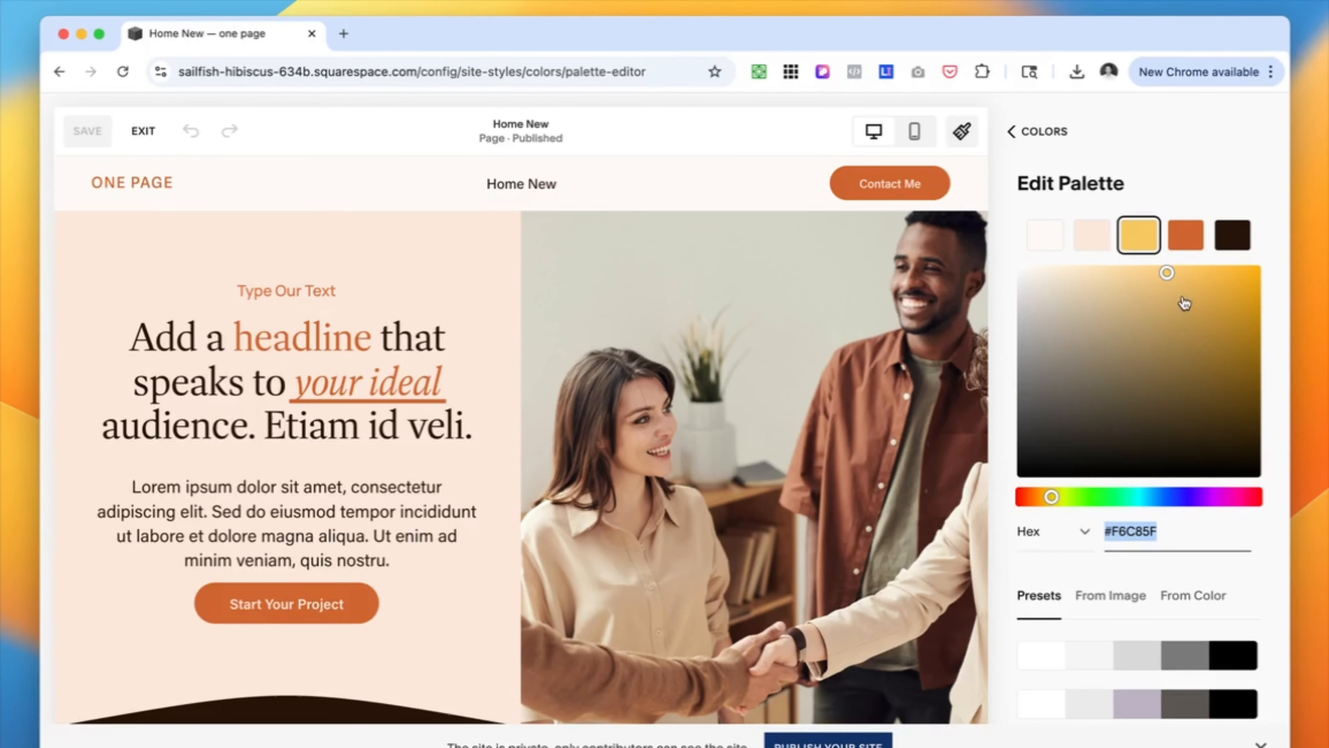
pyautogui.moveTo(1184, 303); pyautogui.dragTo(1203, 391)
pyautogui.moveTo(1051, 496); pyautogui.dragTo(1193, 495)
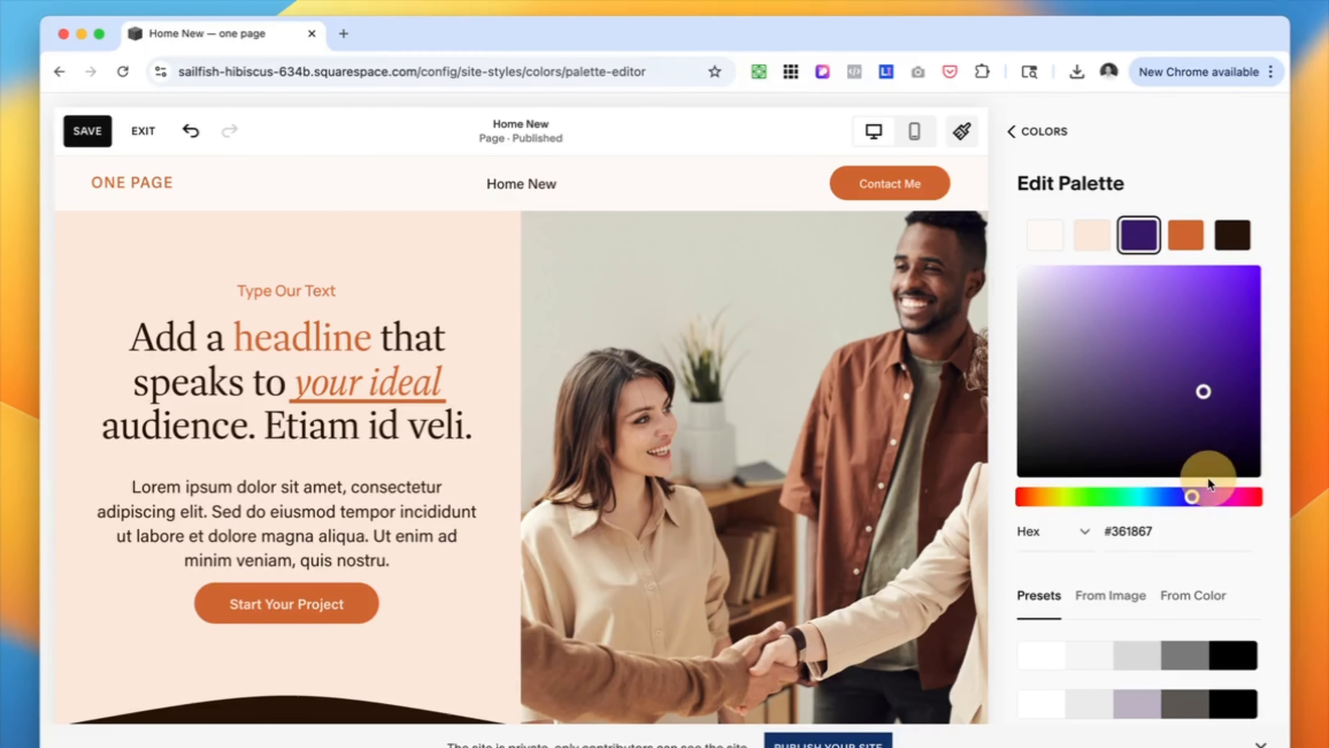
pyautogui.moveTo(1181, 294); pyautogui.dragTo(1143, 309)
# Apply the preset palette of off-white, orange, pink and two dark maroons to the site
pyautogui.scroll(-12, 1149, 579)
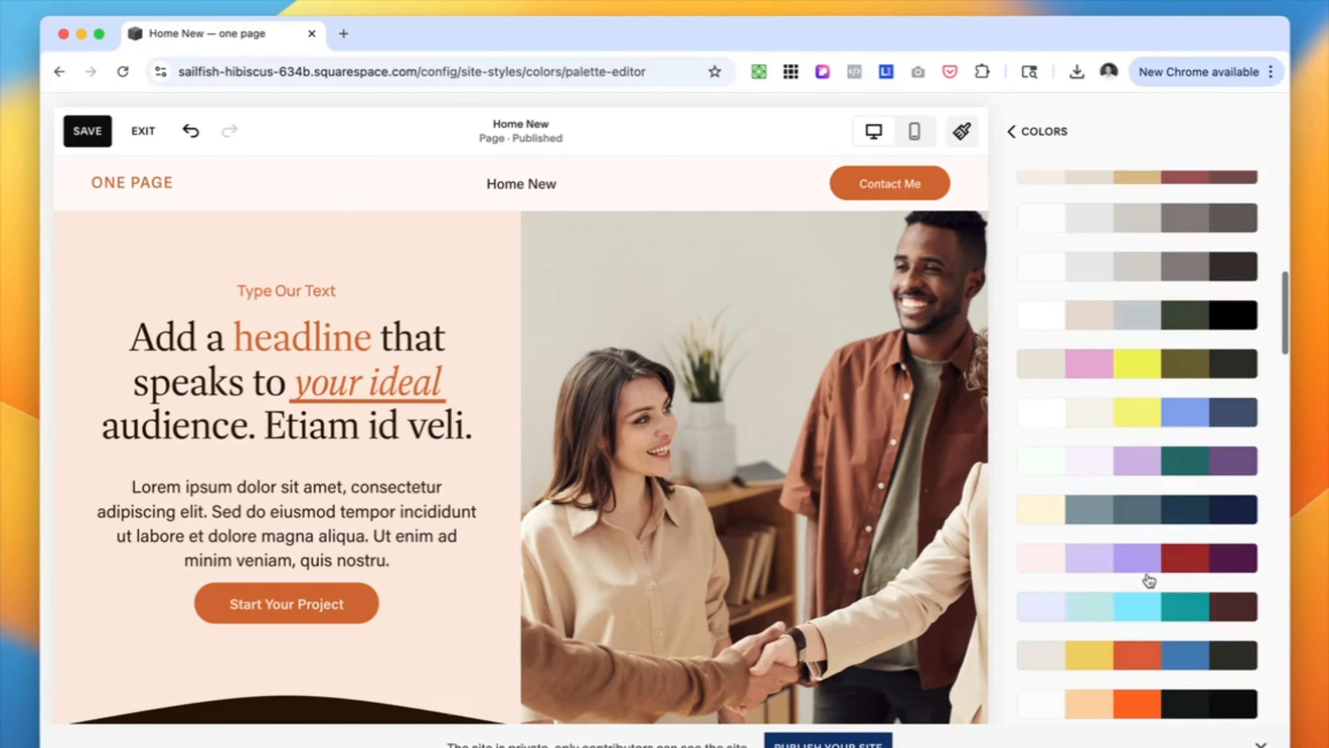
pyautogui.scroll(4, 1149, 579)
pyautogui.scroll(-10, 1049, 562)
pyautogui.click(1050, 562)
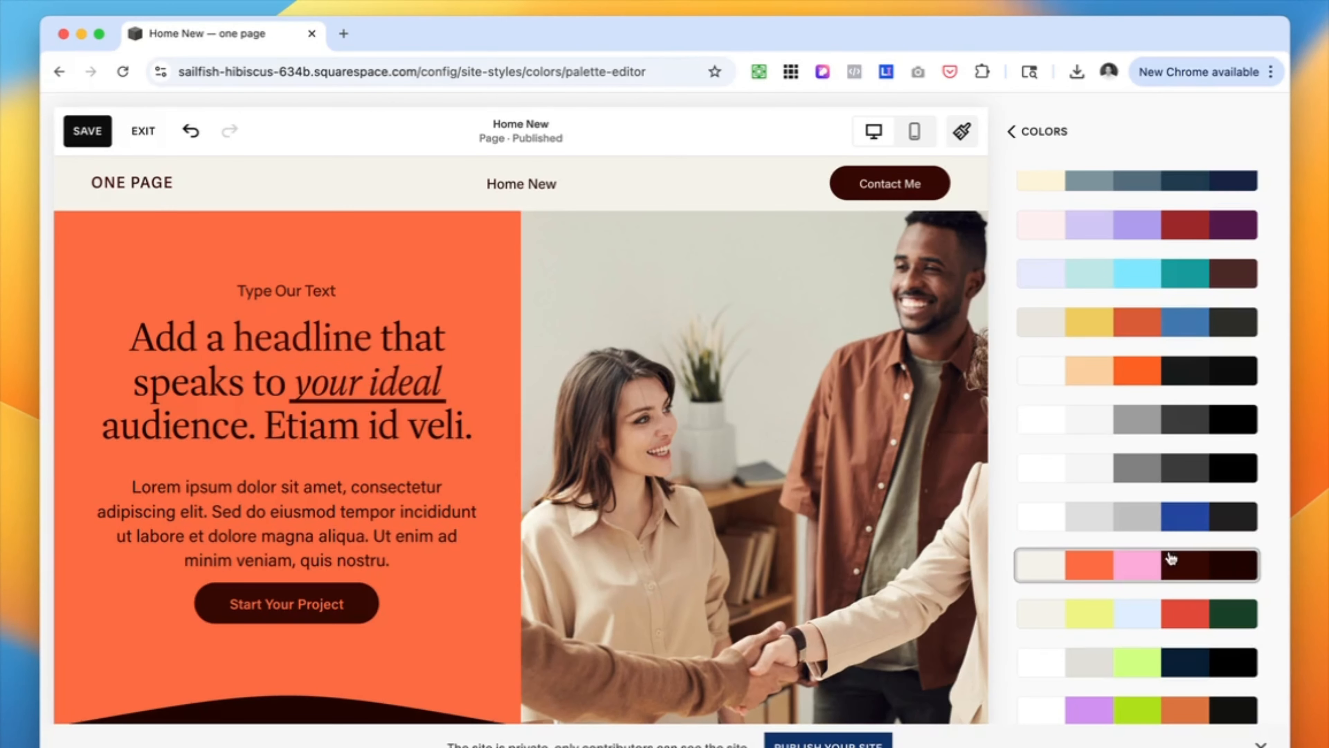
# Check the new palette across the Home New page's sections and in the section color themes
pyautogui.scroll(-10, 765, 564)
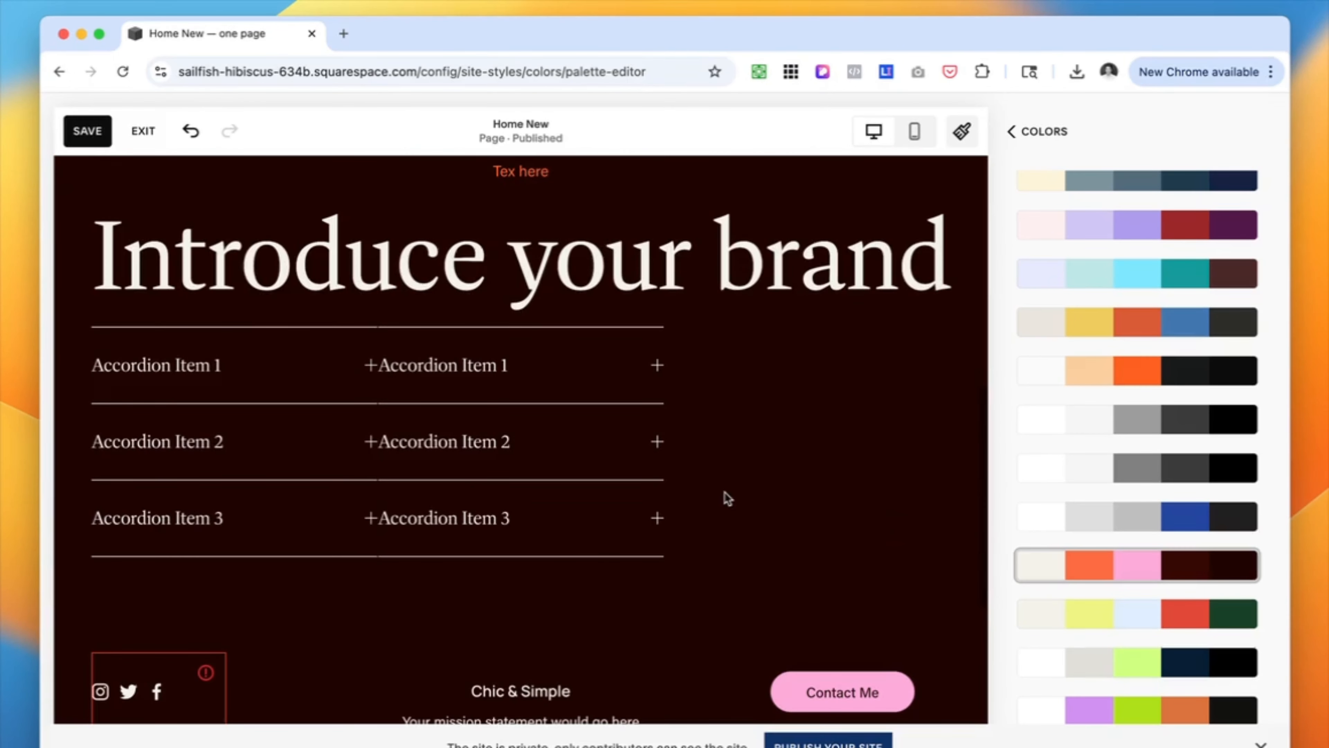
pyautogui.scroll(10, 724, 492)
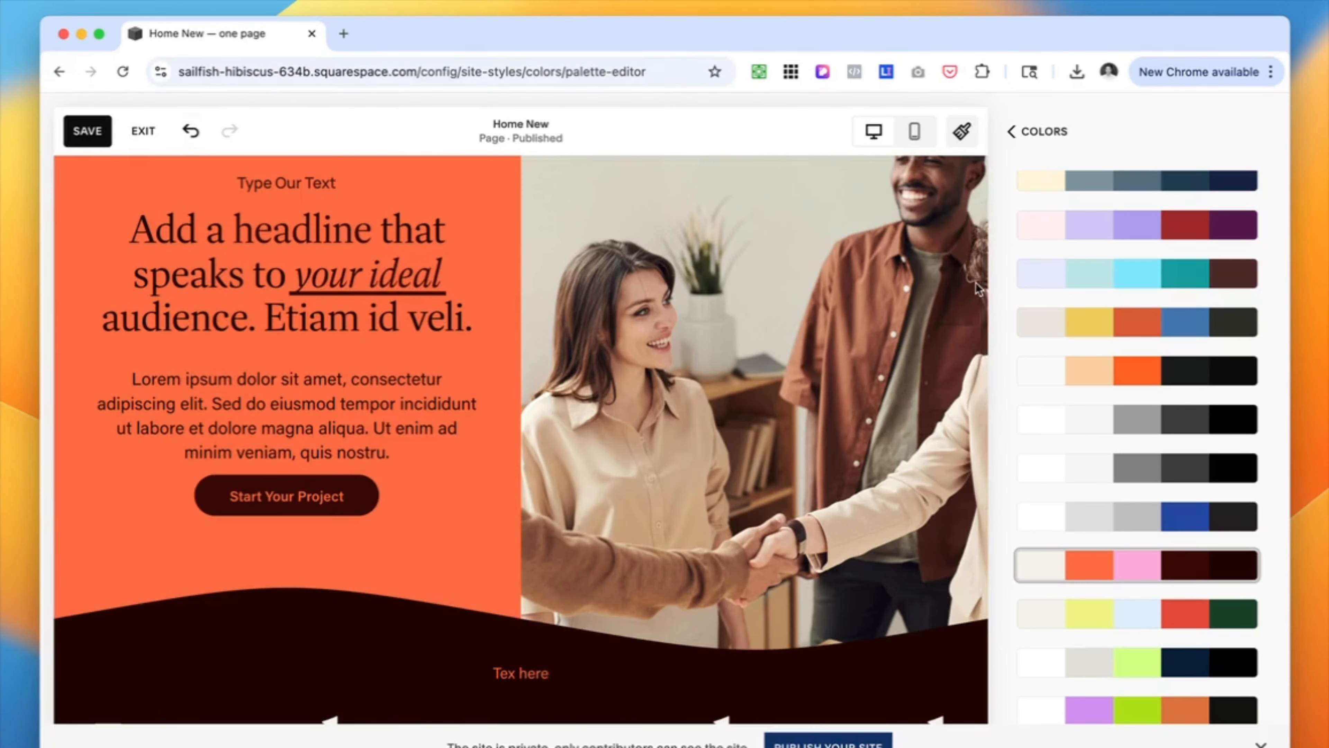
pyautogui.scroll(2, 628, 340)
pyautogui.click(1041, 132)
pyautogui.scroll(-10, 909, 294)
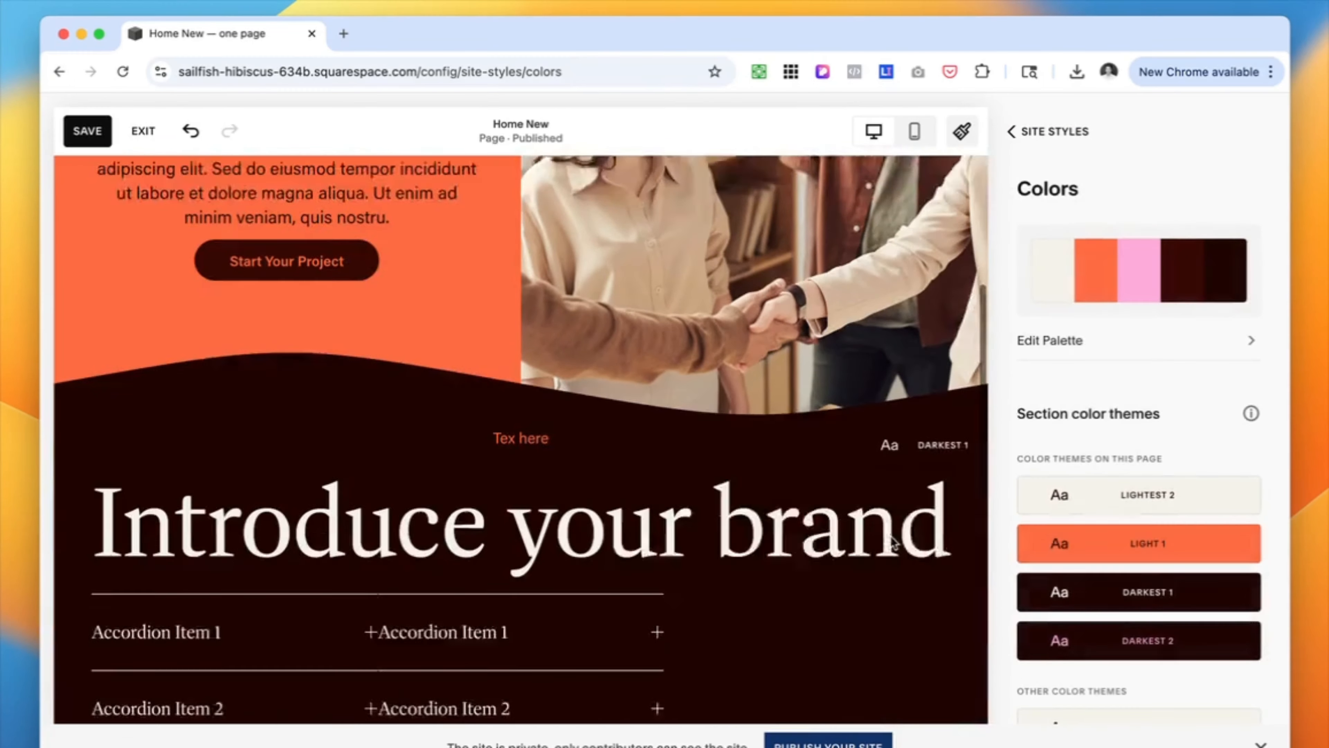
# Look through the site's section color themes, both those used on this page and the other ones
pyautogui.click(1041, 132)
pyautogui.click(1245, 523)
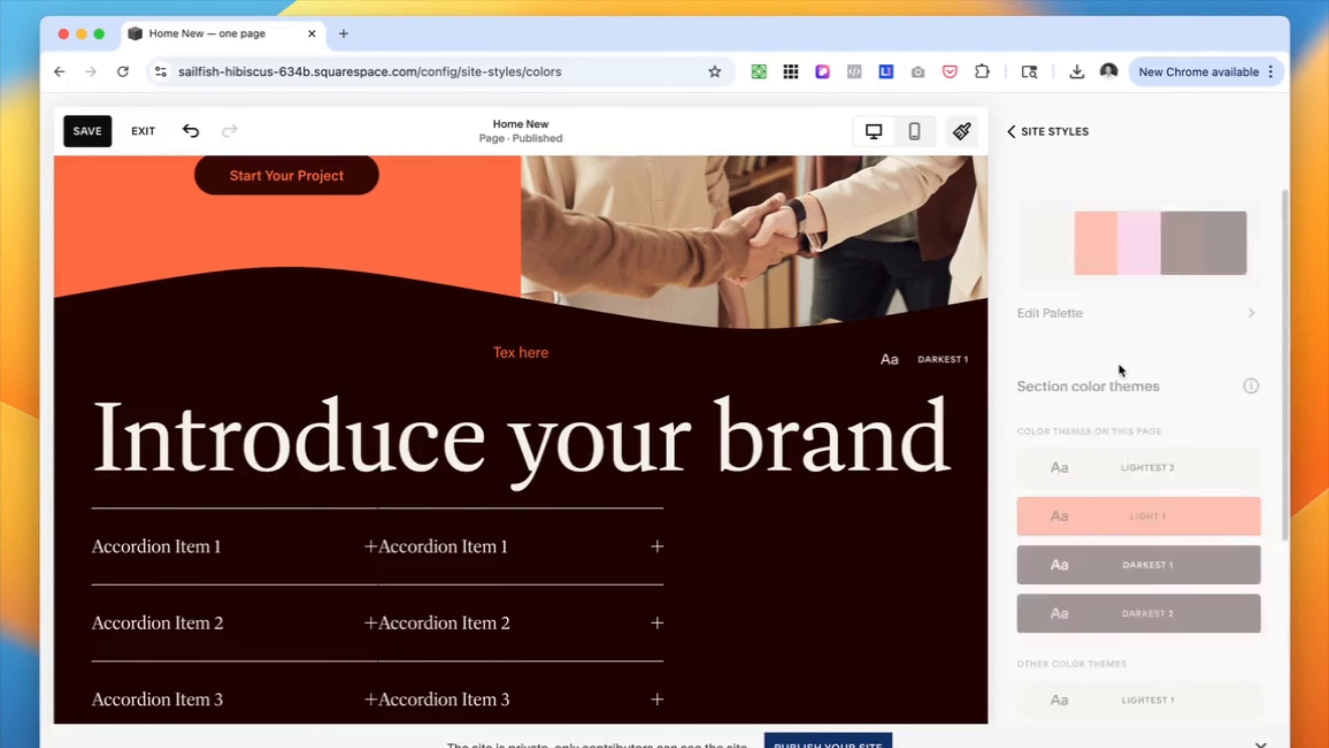
pyautogui.scroll(-5, 1151, 314)
pyautogui.scroll(2, 1099, 314)
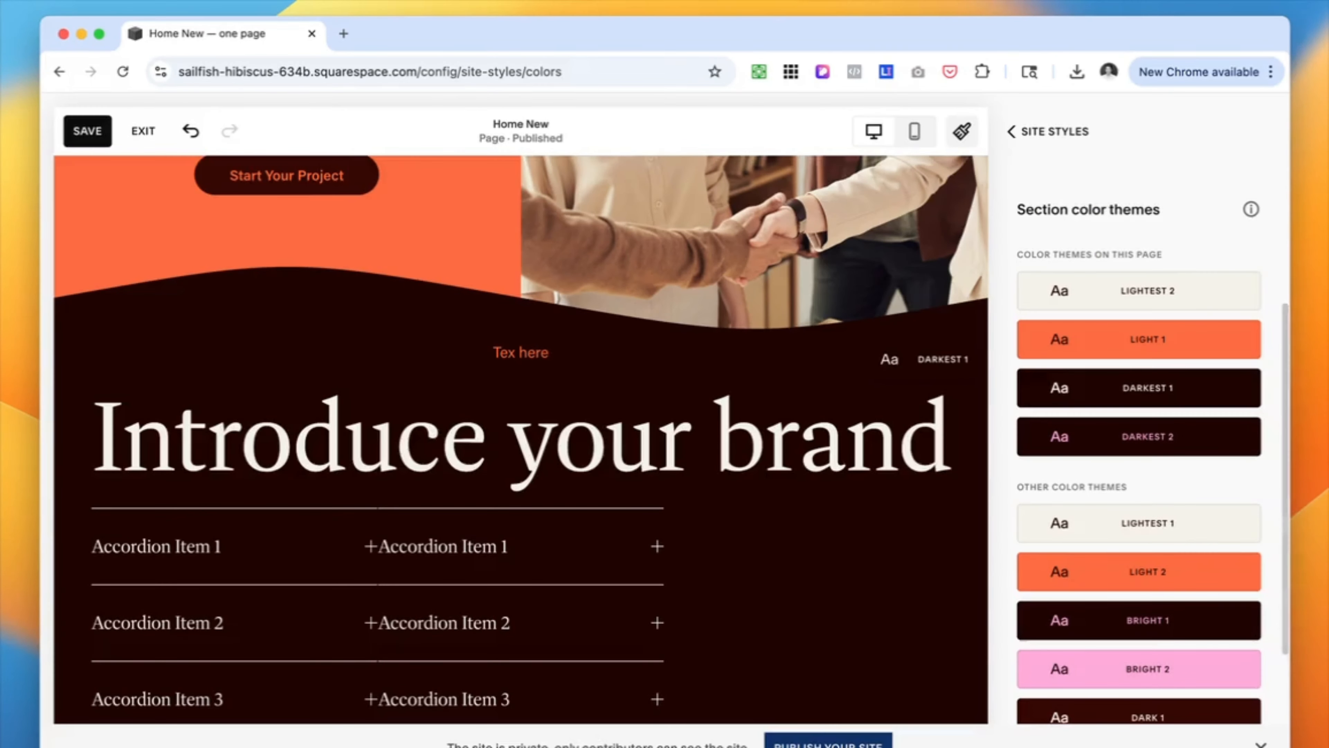
pyautogui.scroll(-2, 1078, 524)
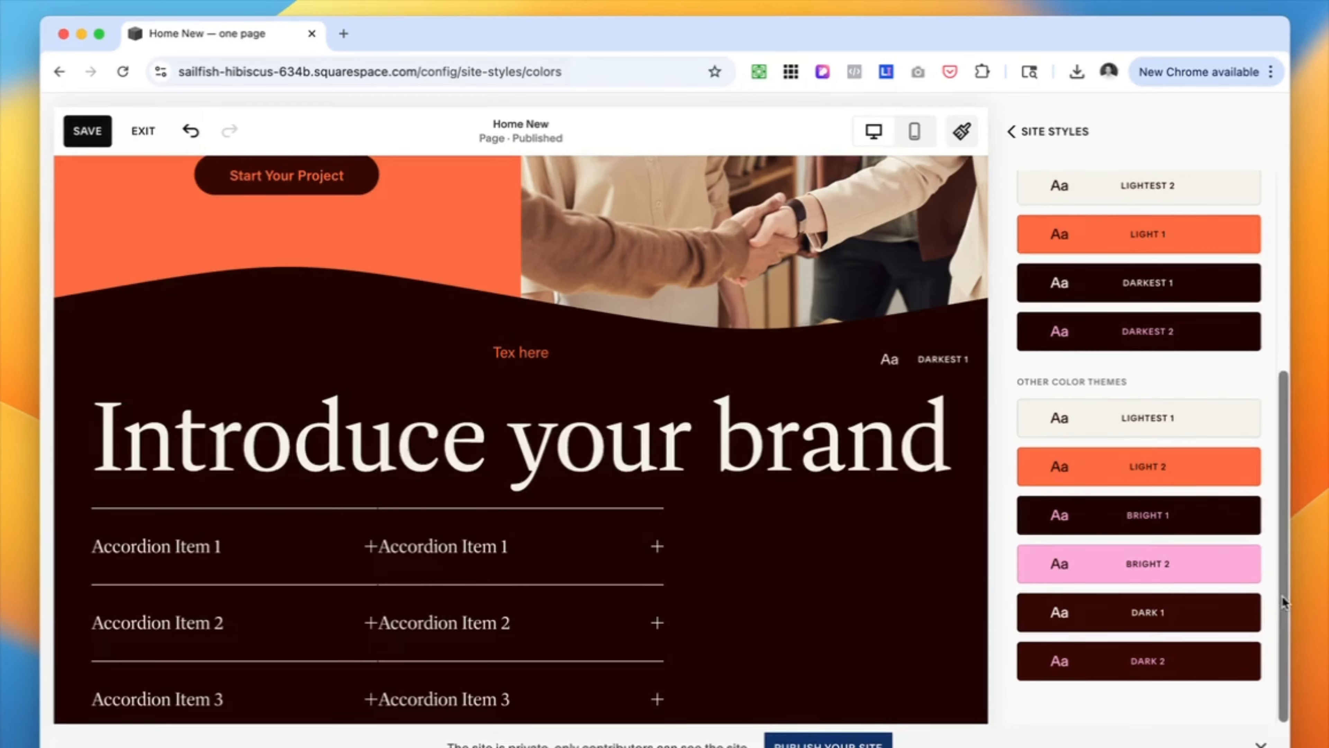
pyautogui.scroll(1, 1131, 510)
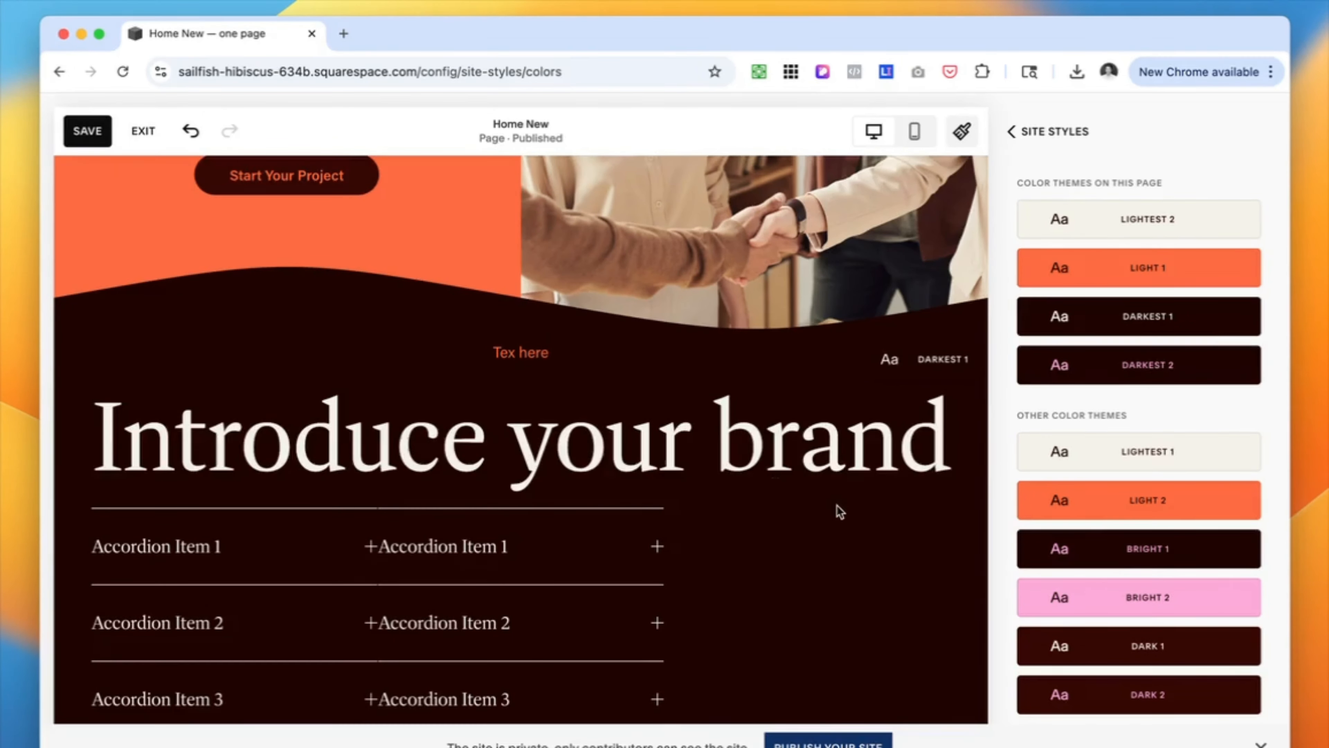
pyautogui.scroll(-2, 840, 511)
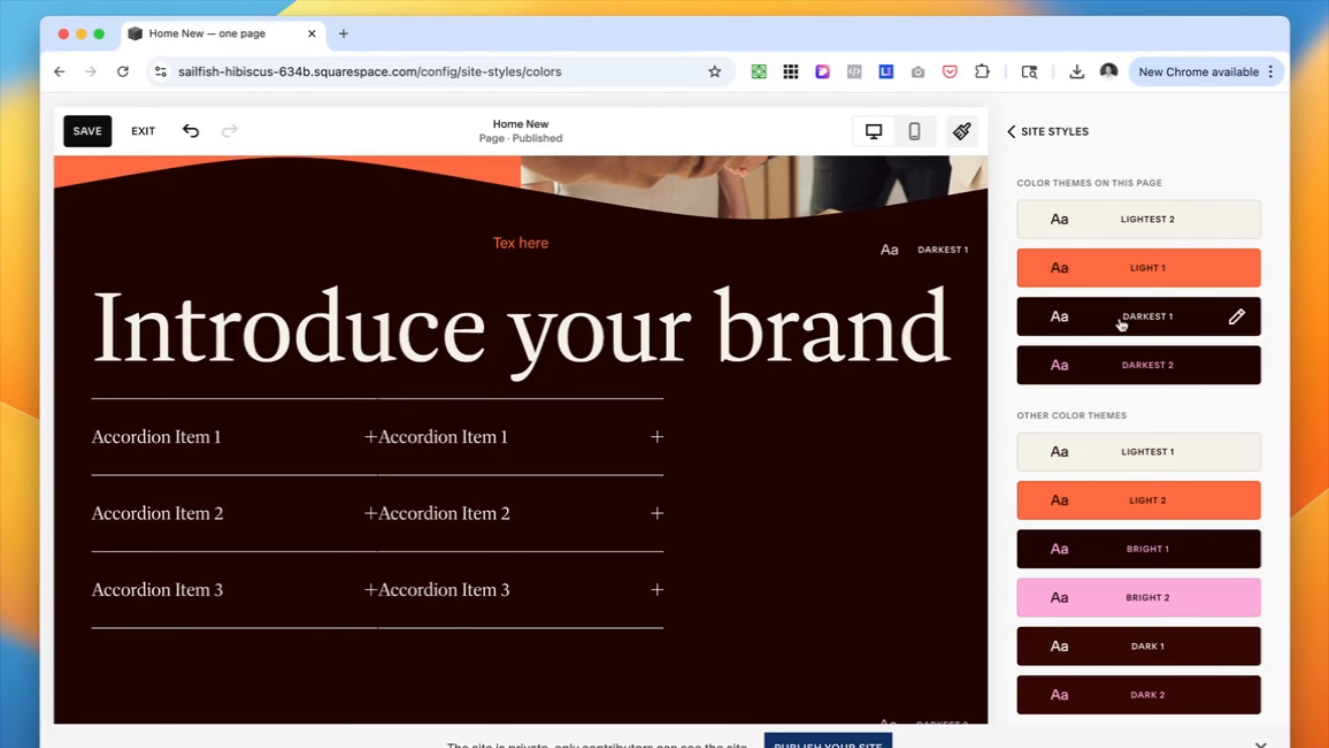
# Edit the Darkest 1 color theme so its section background is a custom dark red
pyautogui.click(1239, 317)
pyautogui.scroll(-2, 1099, 392)
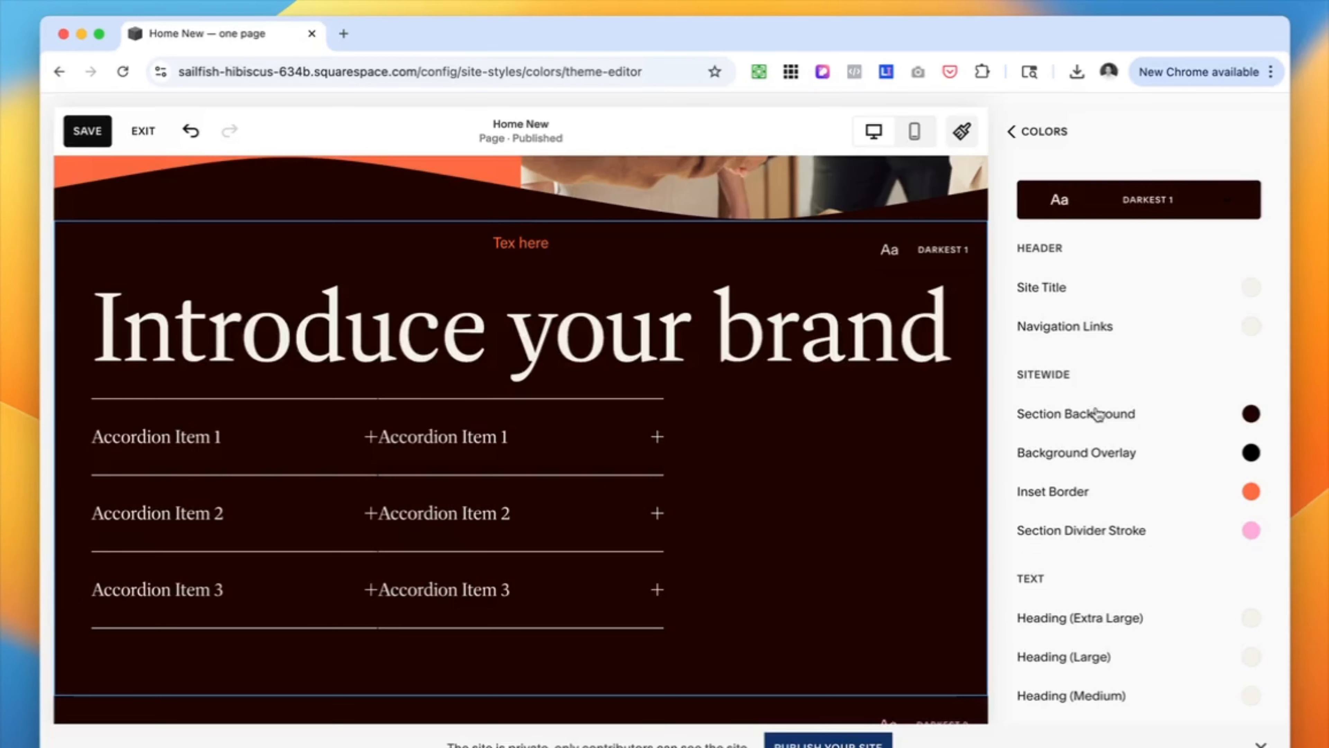
pyautogui.scroll(-2, 1059, 416)
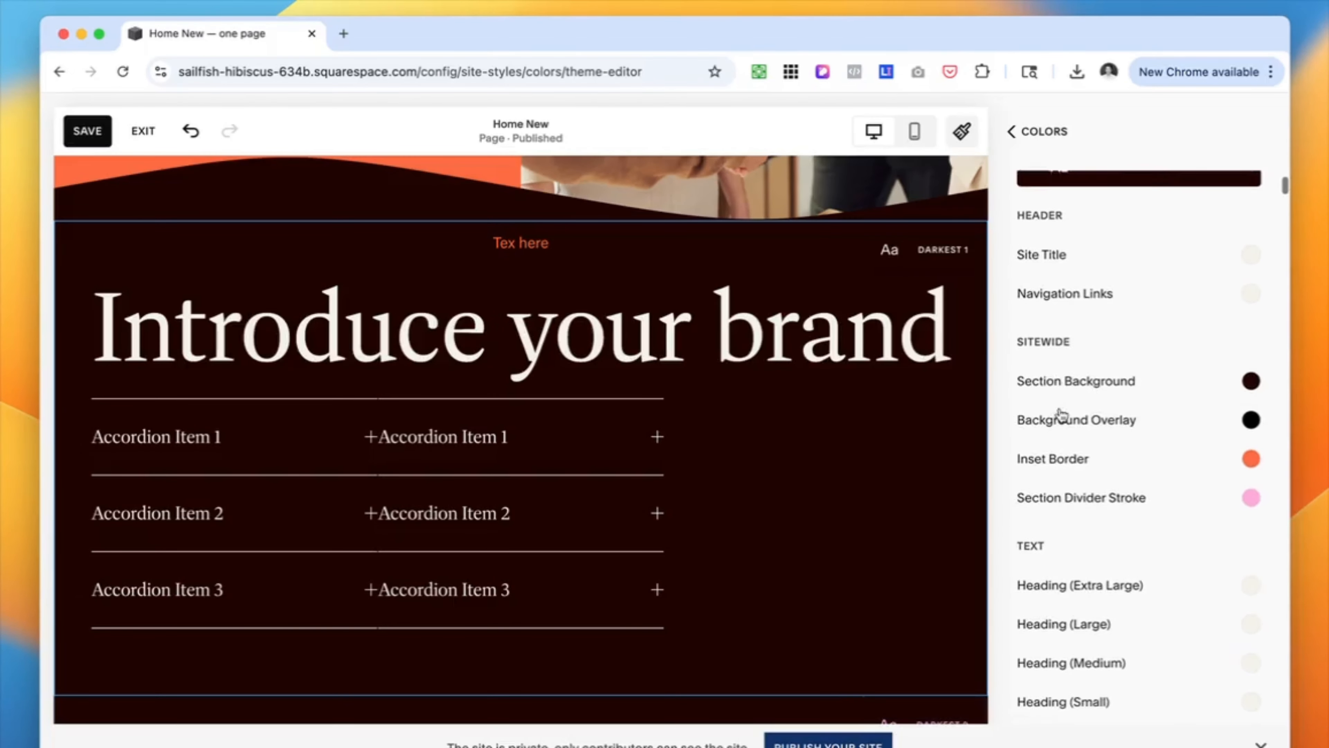
pyautogui.click(1251, 365)
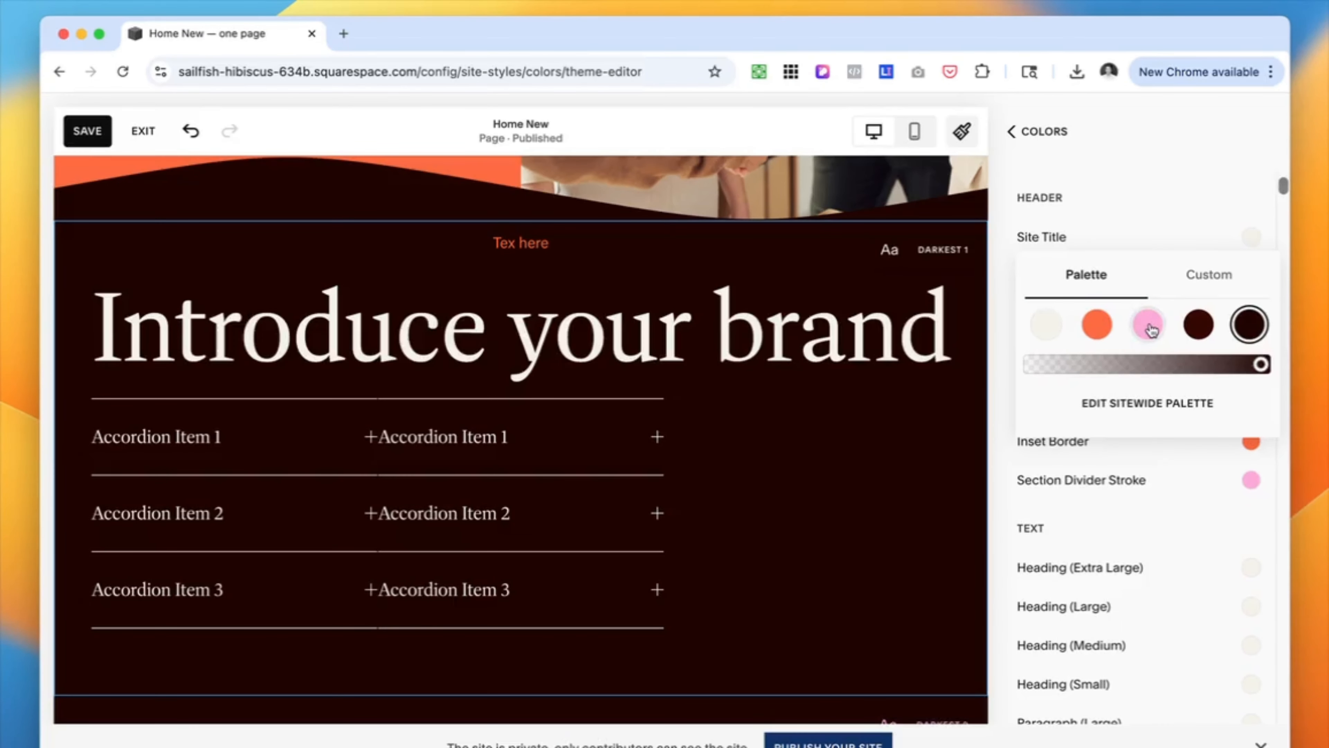
pyautogui.click(1209, 274)
pyautogui.click(1249, 323)
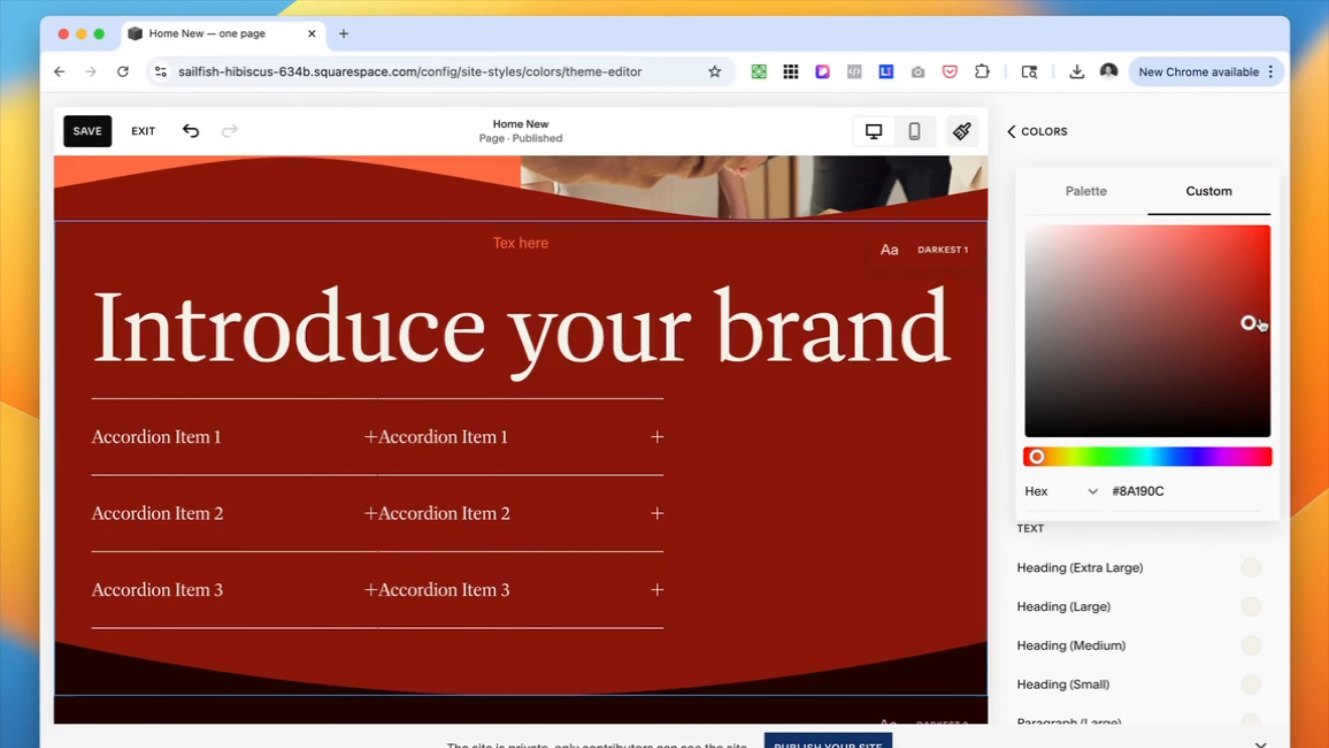
pyautogui.moveTo(1255, 330); pyautogui.dragTo(1253, 338)
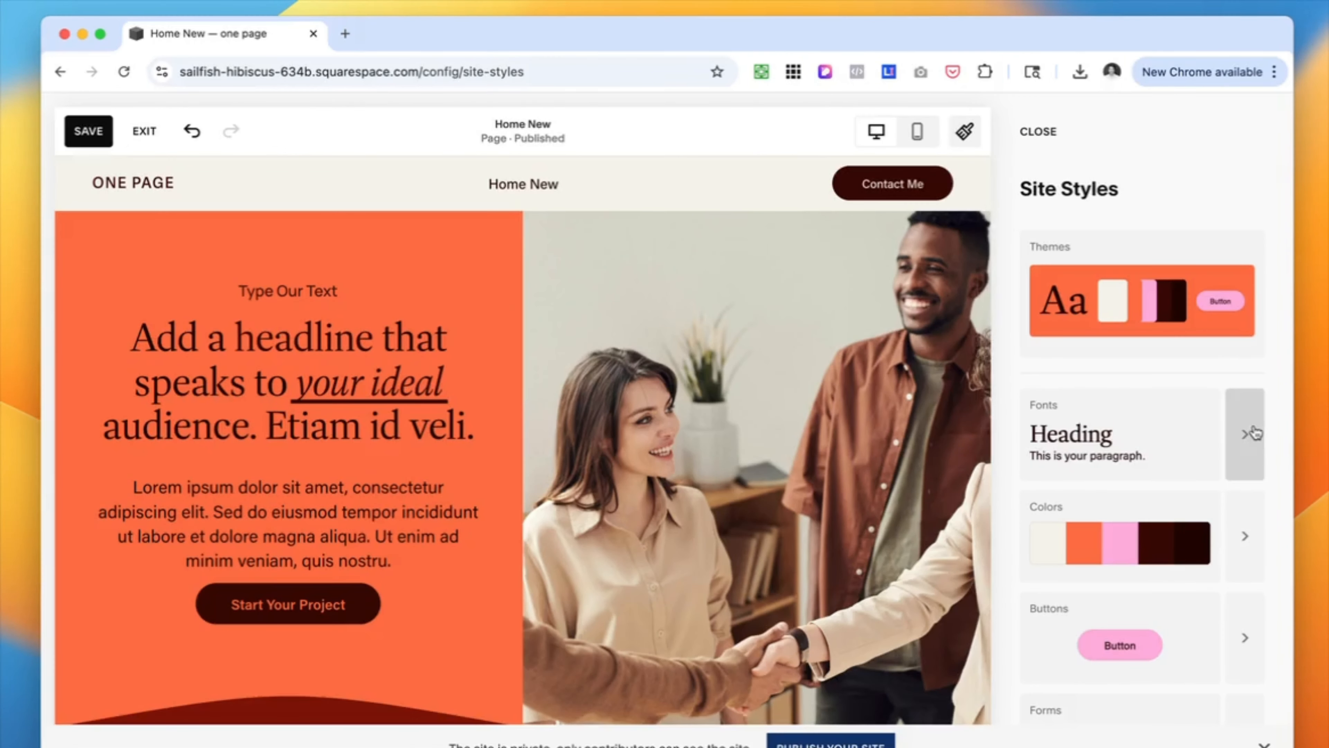
# Replace the Dashiell Bright font of the site's headings with another serif font from the font list
pyautogui.click(1252, 421)
pyautogui.click(1233, 304)
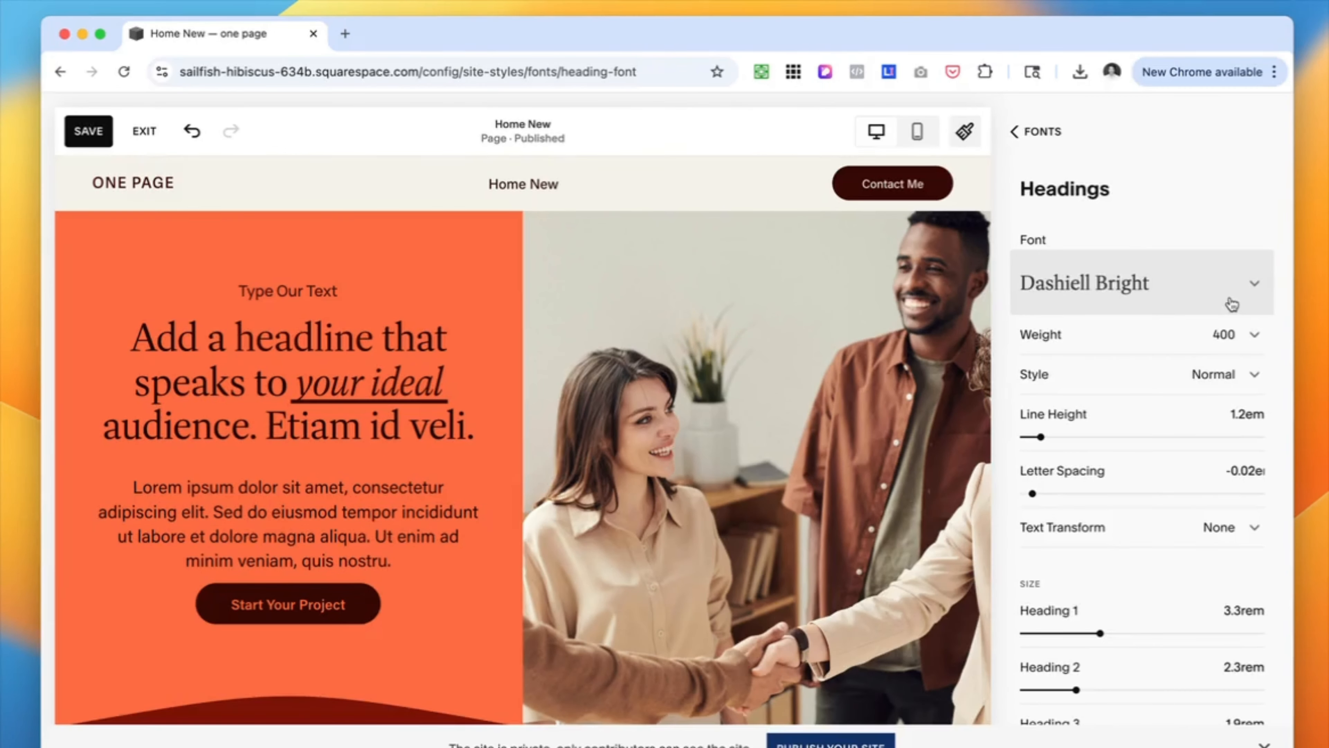
pyautogui.click(1232, 303)
pyautogui.scroll(-15, 1142, 551)
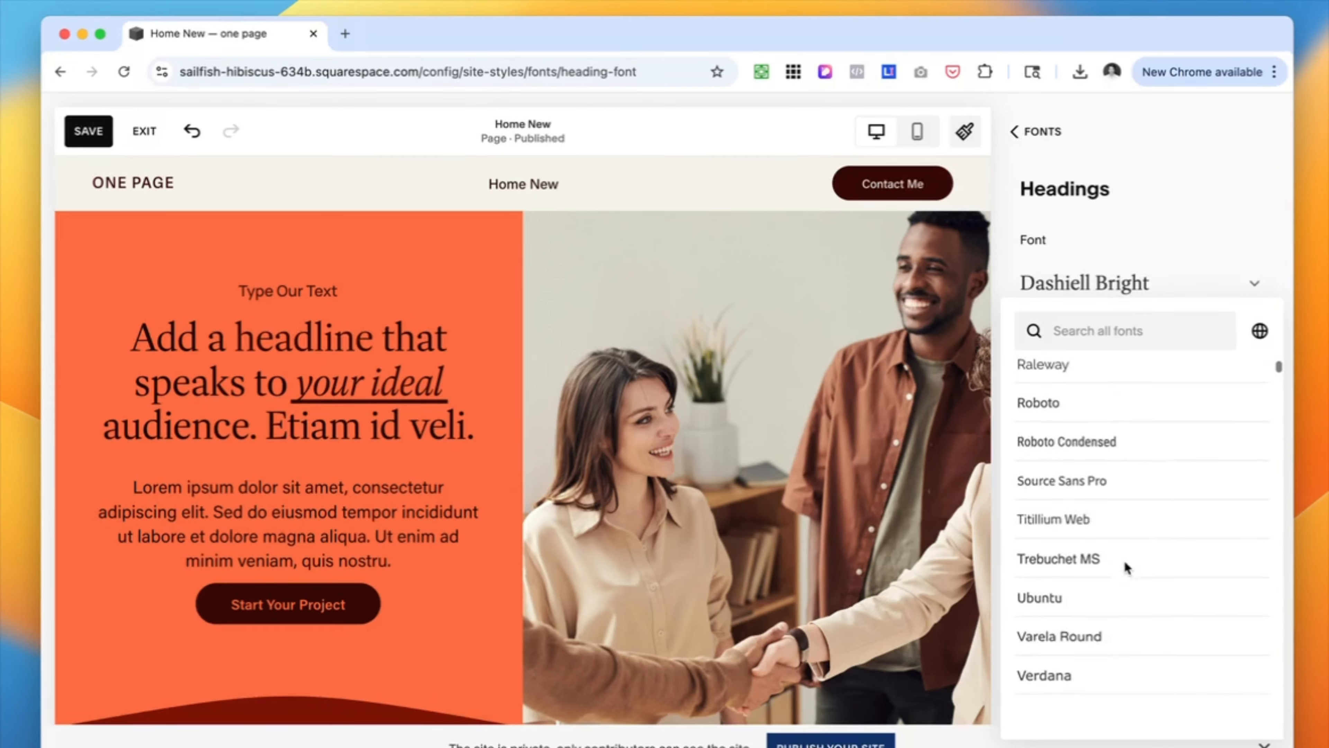
pyautogui.scroll(-5, 1061, 649)
pyautogui.scroll(-8, 1210, 505)
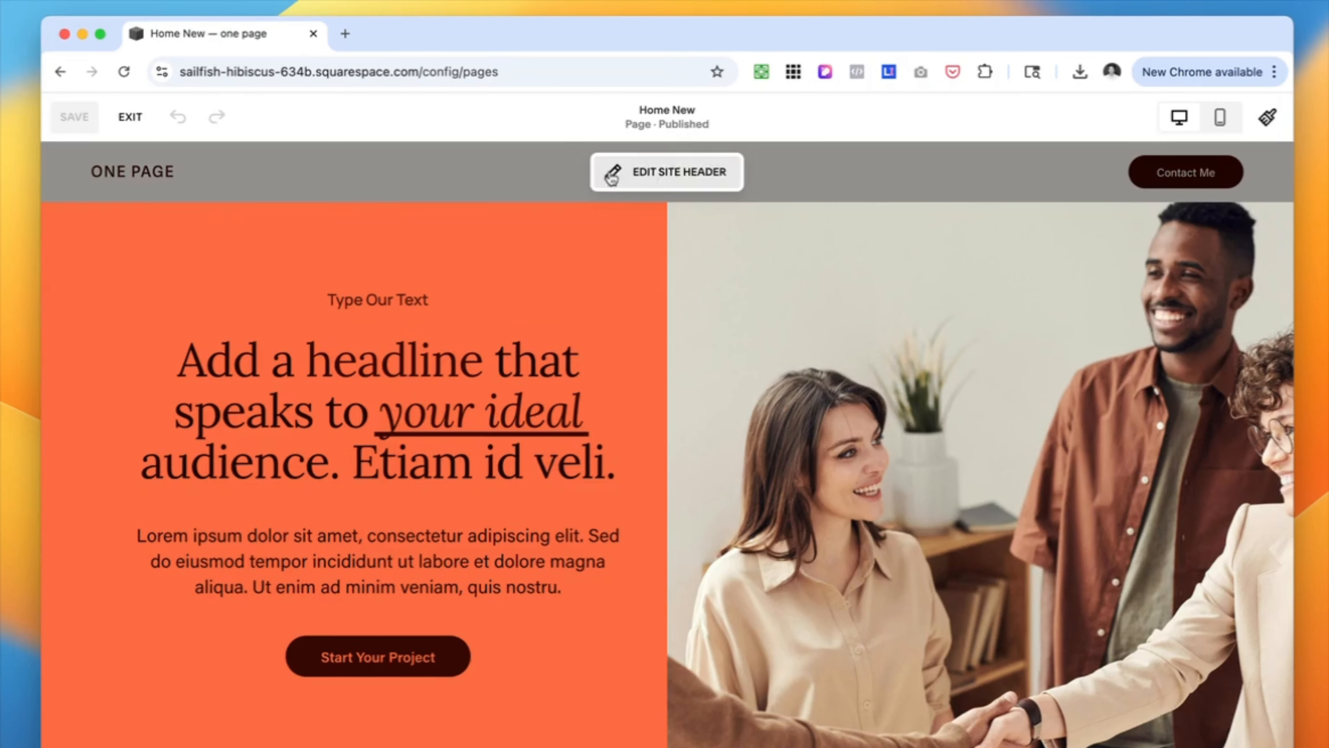
# Start editing the site header and try switching its button and social links elements on and off
pyautogui.click(619, 174)
pyautogui.click(144, 242)
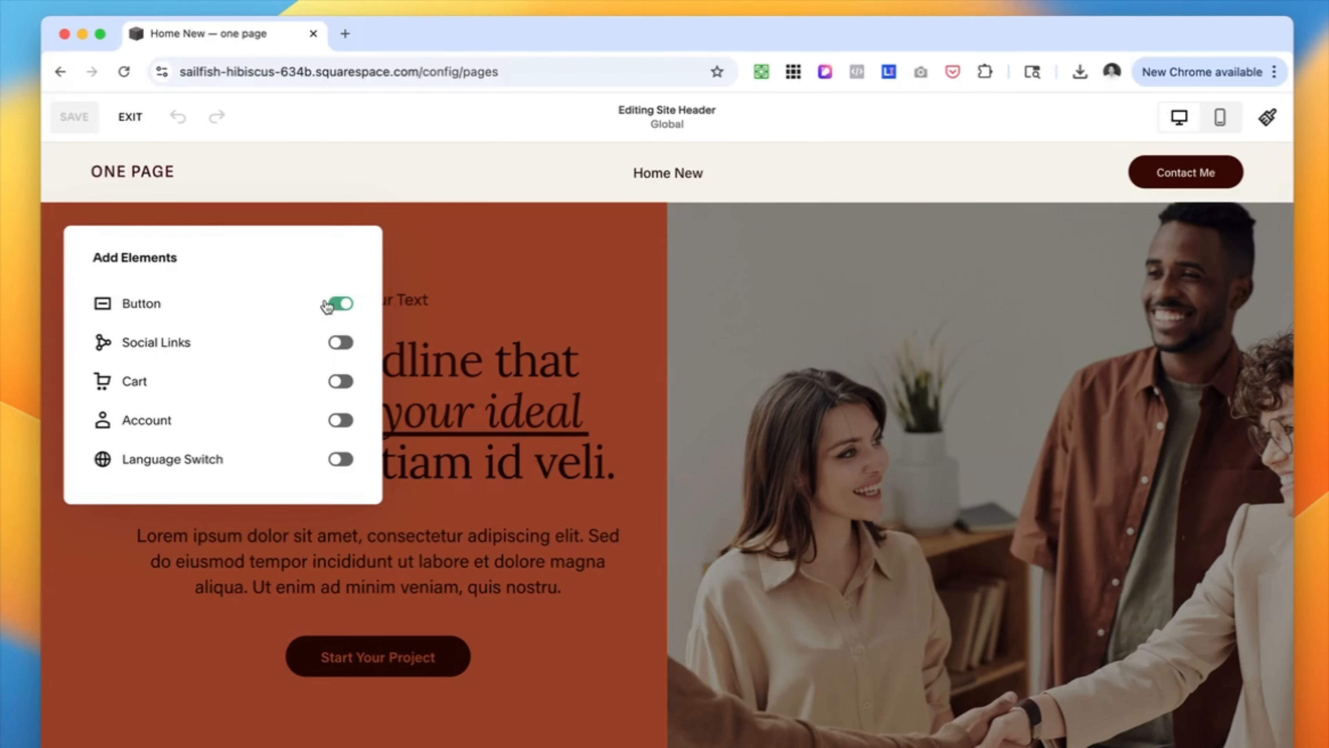
pyautogui.click(334, 305)
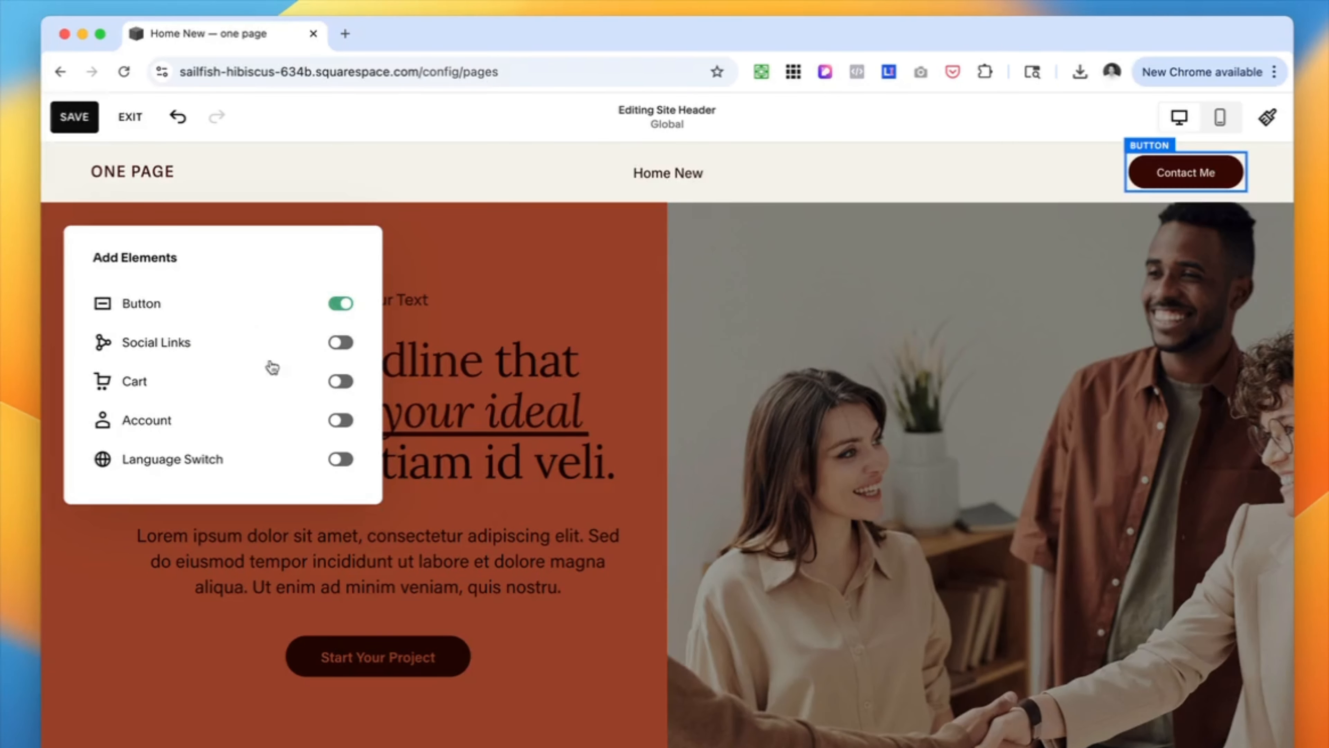
pyautogui.click(352, 343)
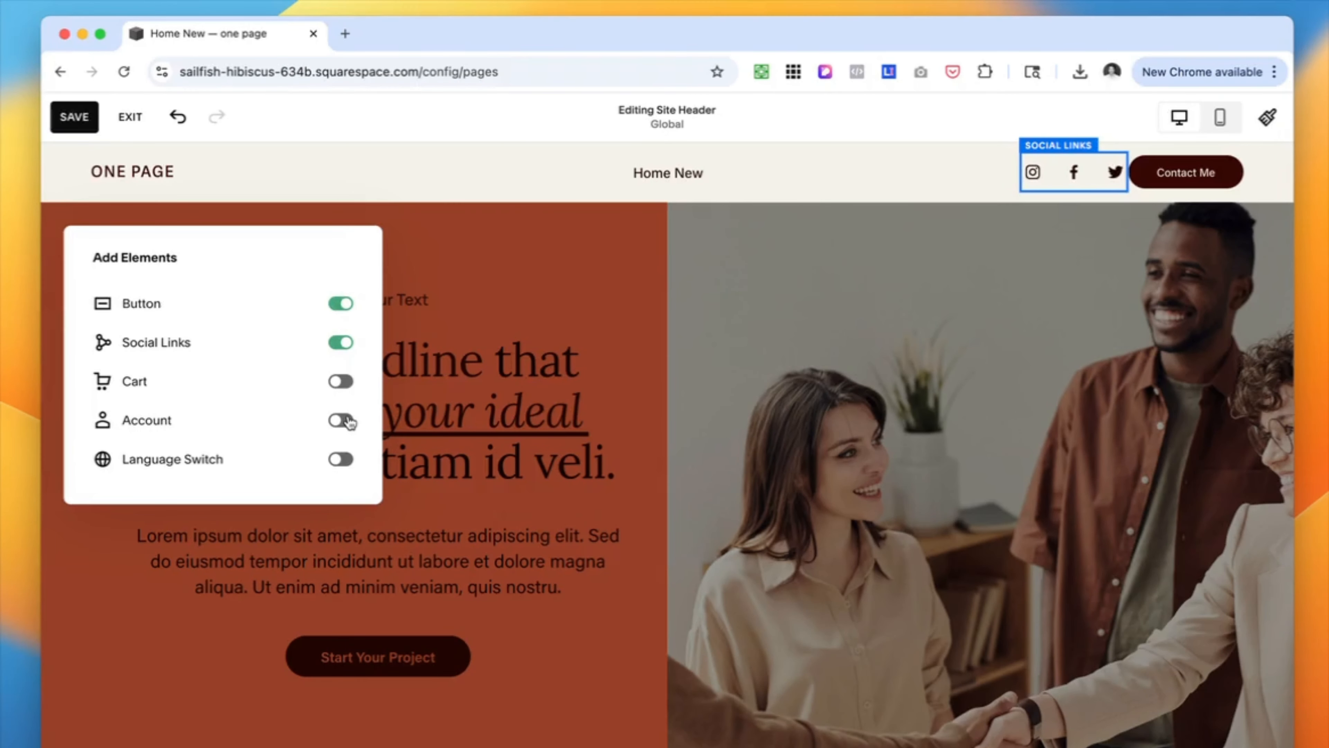
pyautogui.click(340, 343)
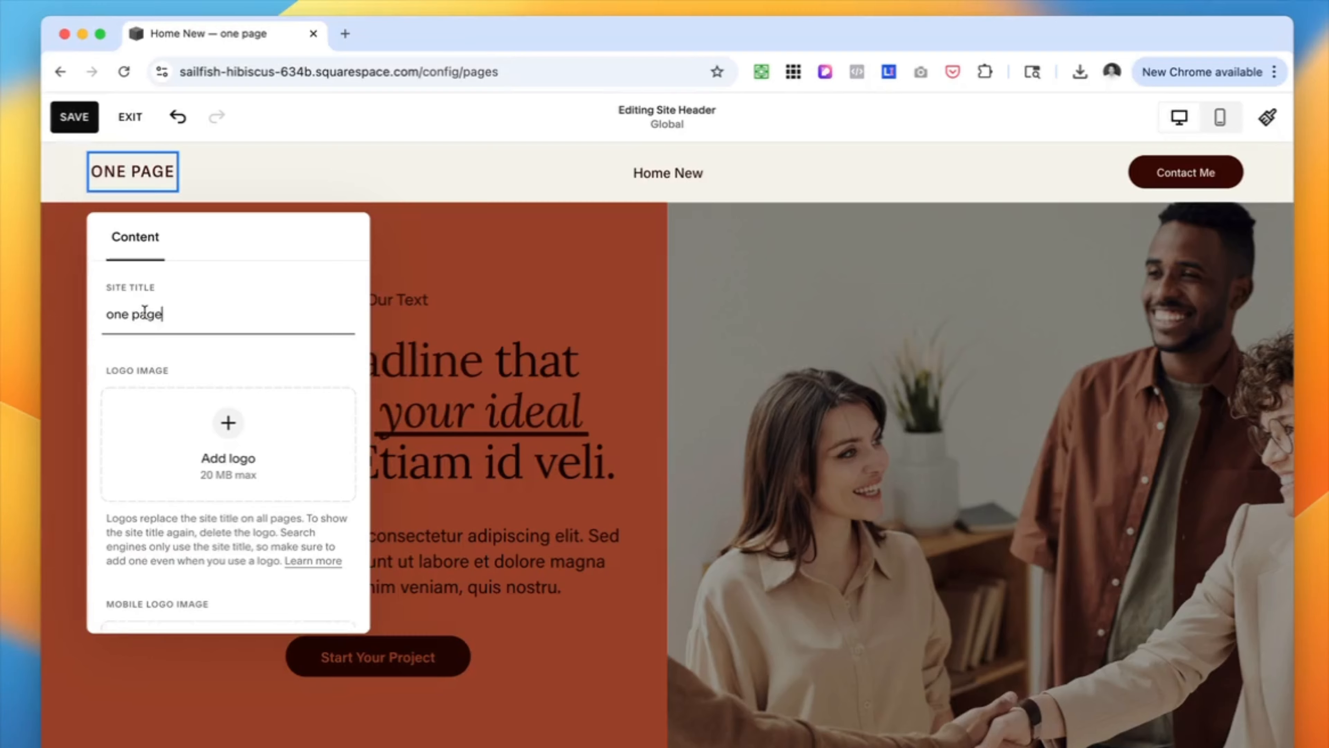
# Change the site title in the header to "Business Growth Strategy" and save the header
pyautogui.press('super+a')
pyautogui.write('Business Growth Strategy')
pyautogui.click(61, 320)
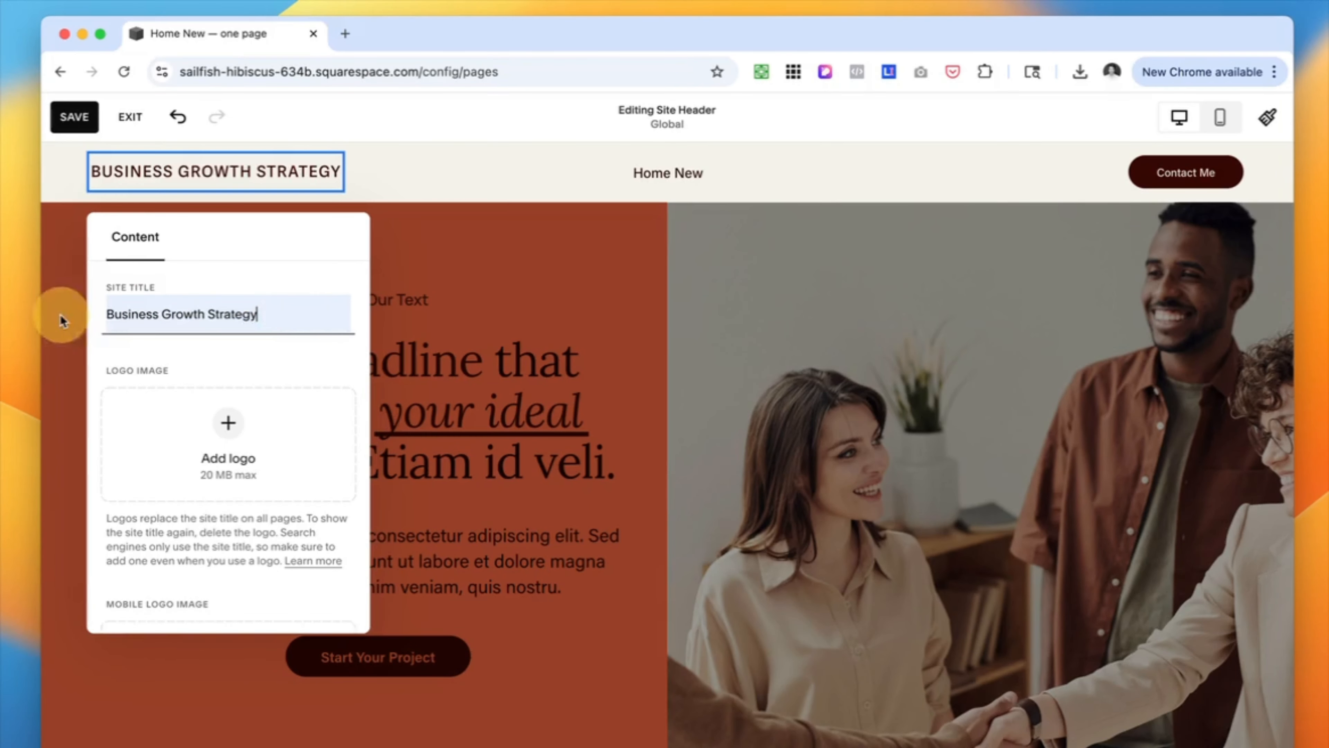
pyautogui.scroll(-2, 225, 460)
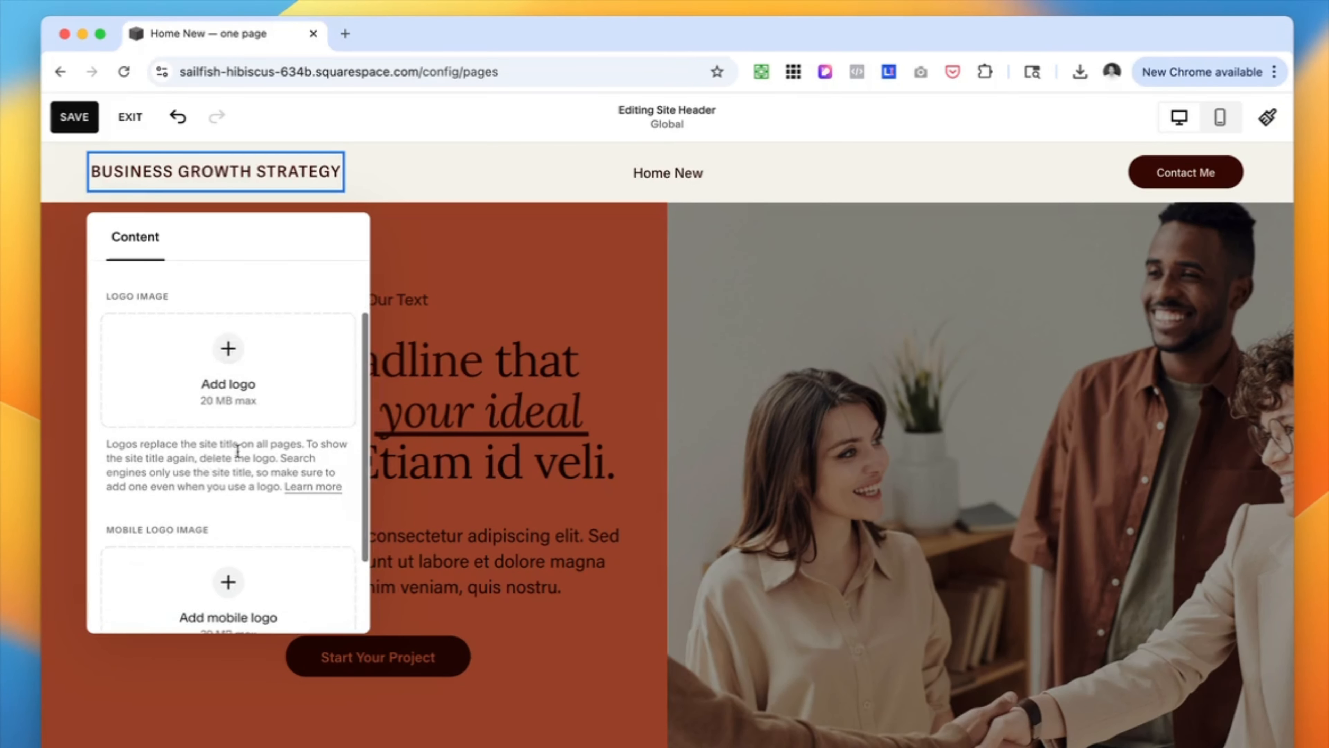
pyautogui.click(76, 118)
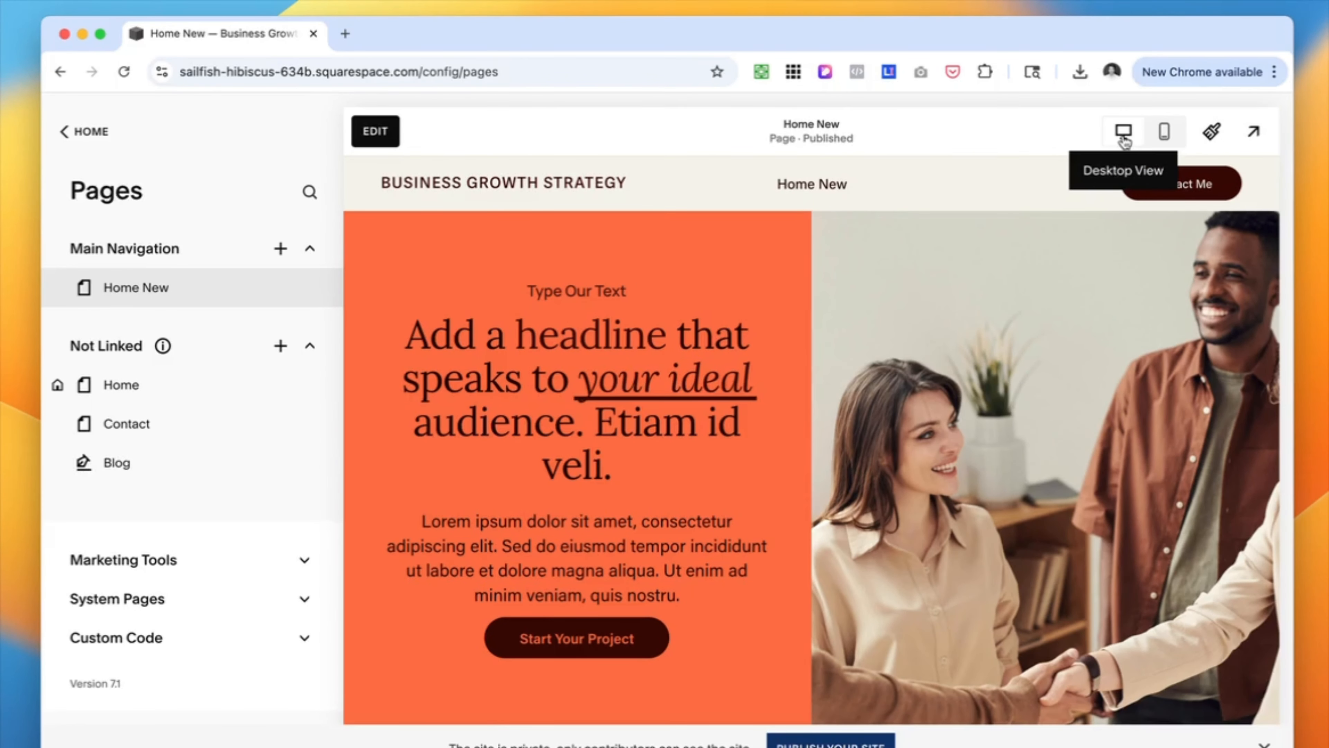
# Switch the Home New page to mobile view, open it for editing and review its mobile layout
pyautogui.click(1165, 134)
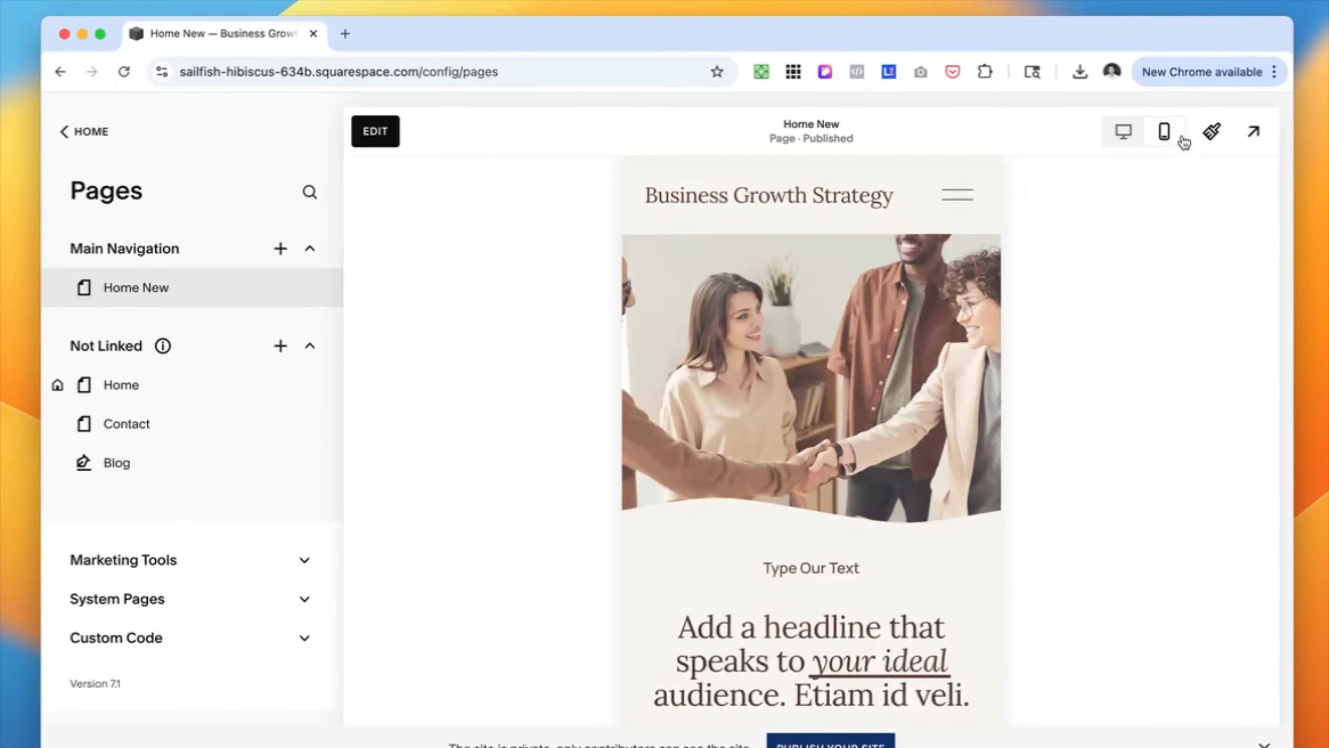
pyautogui.click(375, 130)
pyautogui.scroll(-5, 842, 406)
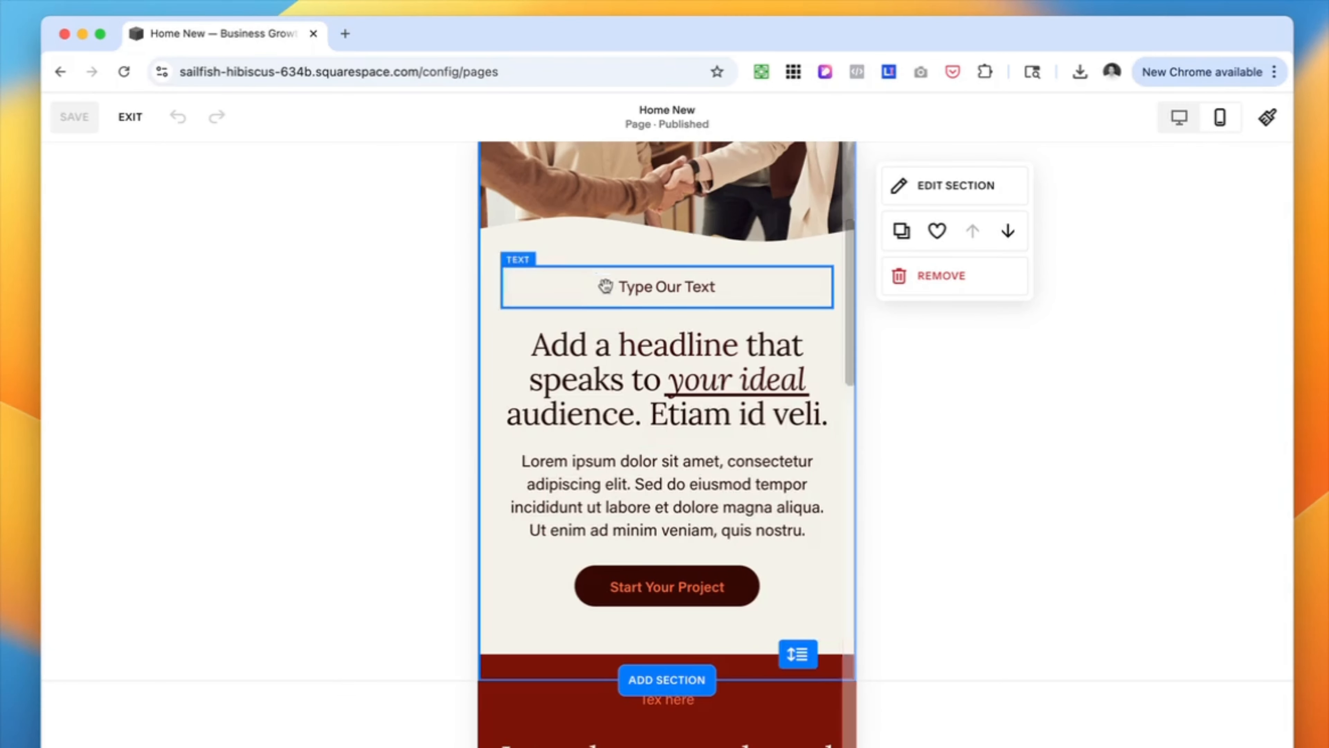
pyautogui.click(605, 286)
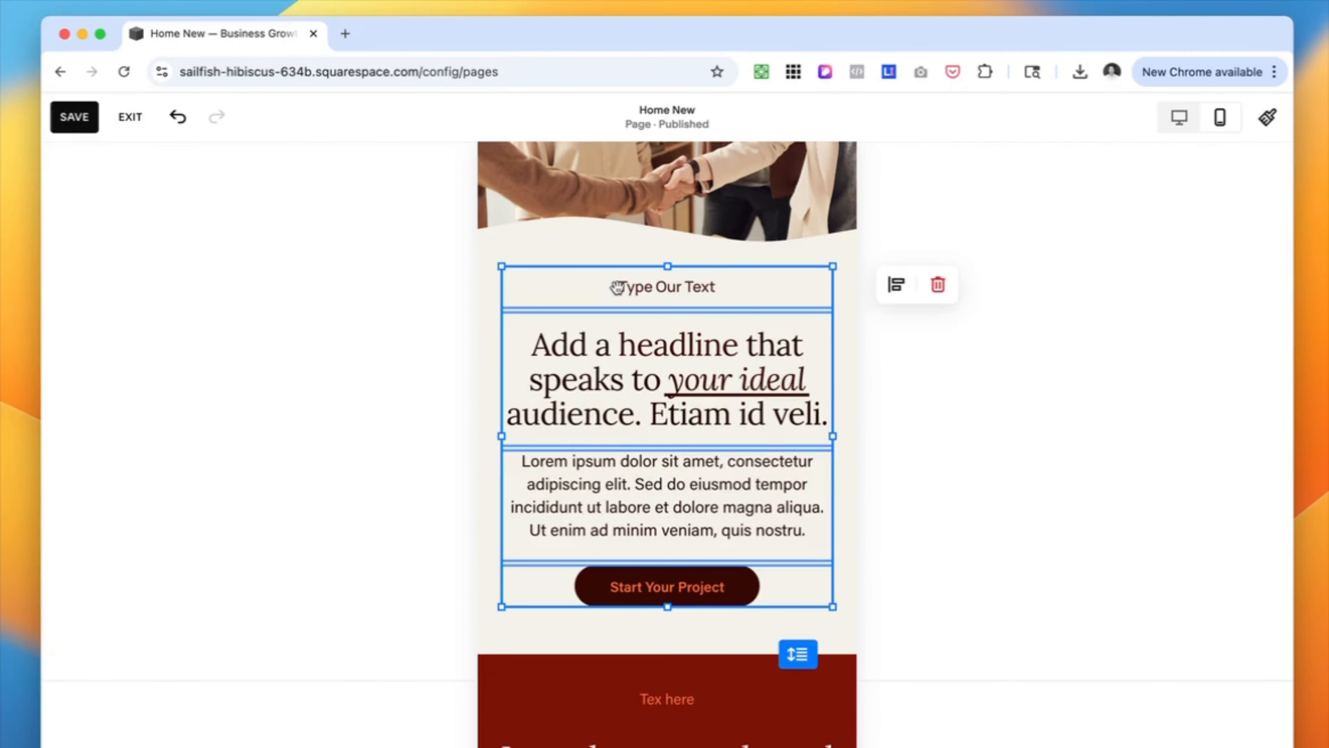
pyautogui.click(587, 252)
pyautogui.scroll(10, 744, 542)
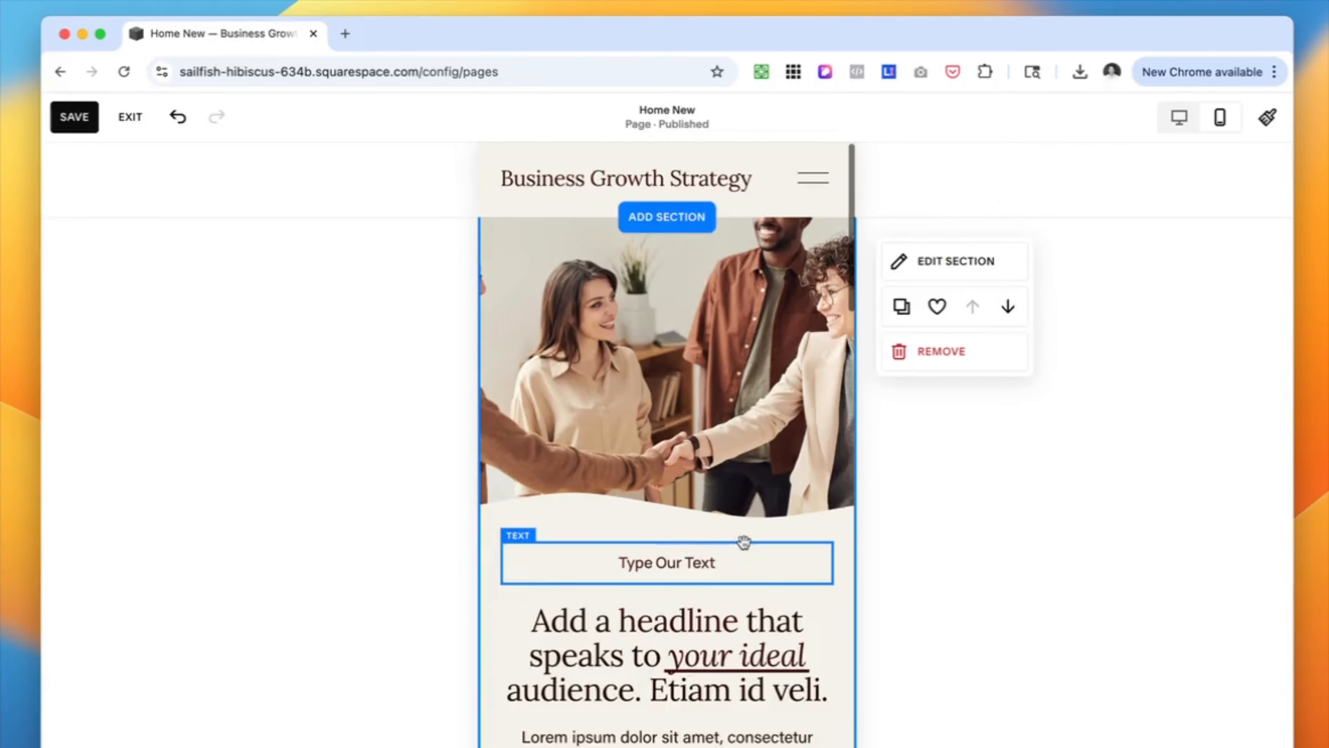
pyautogui.scroll(-10, 744, 542)
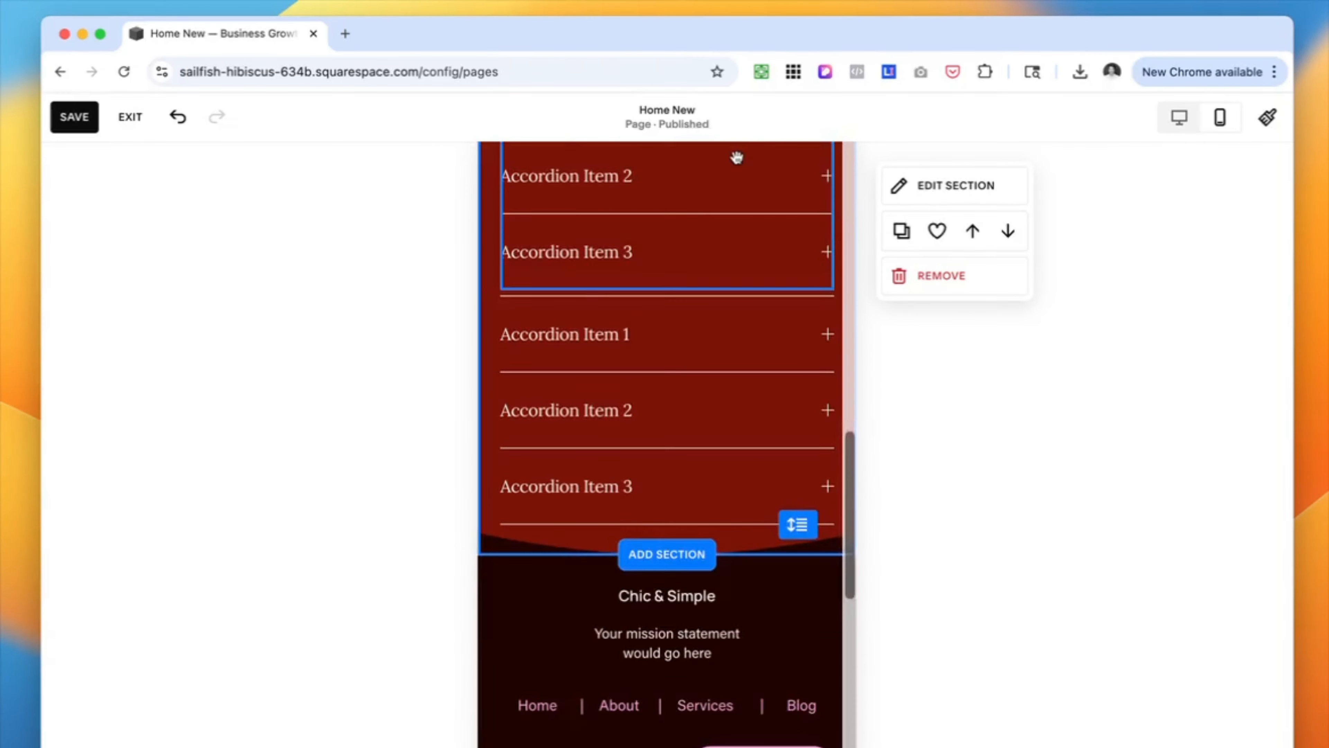
# Shorten the "Introduce your brand" heading block and vertically center the "Tex here" text within its block
pyautogui.scroll(5, 676, 439)
pyautogui.click(594, 350)
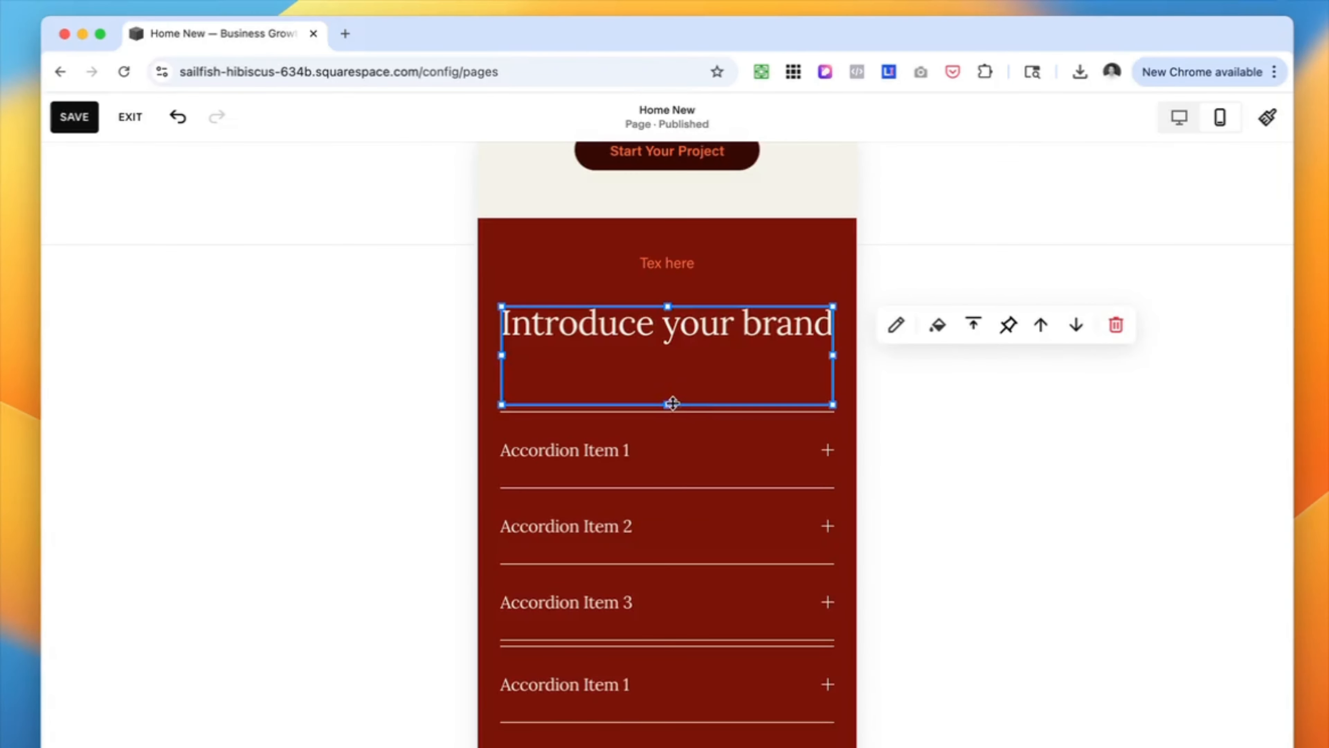
pyautogui.moveTo(672, 403); pyautogui.dragTo(680, 340)
pyautogui.moveTo(765, 324); pyautogui.dragTo(789, 279)
pyautogui.click(789, 279)
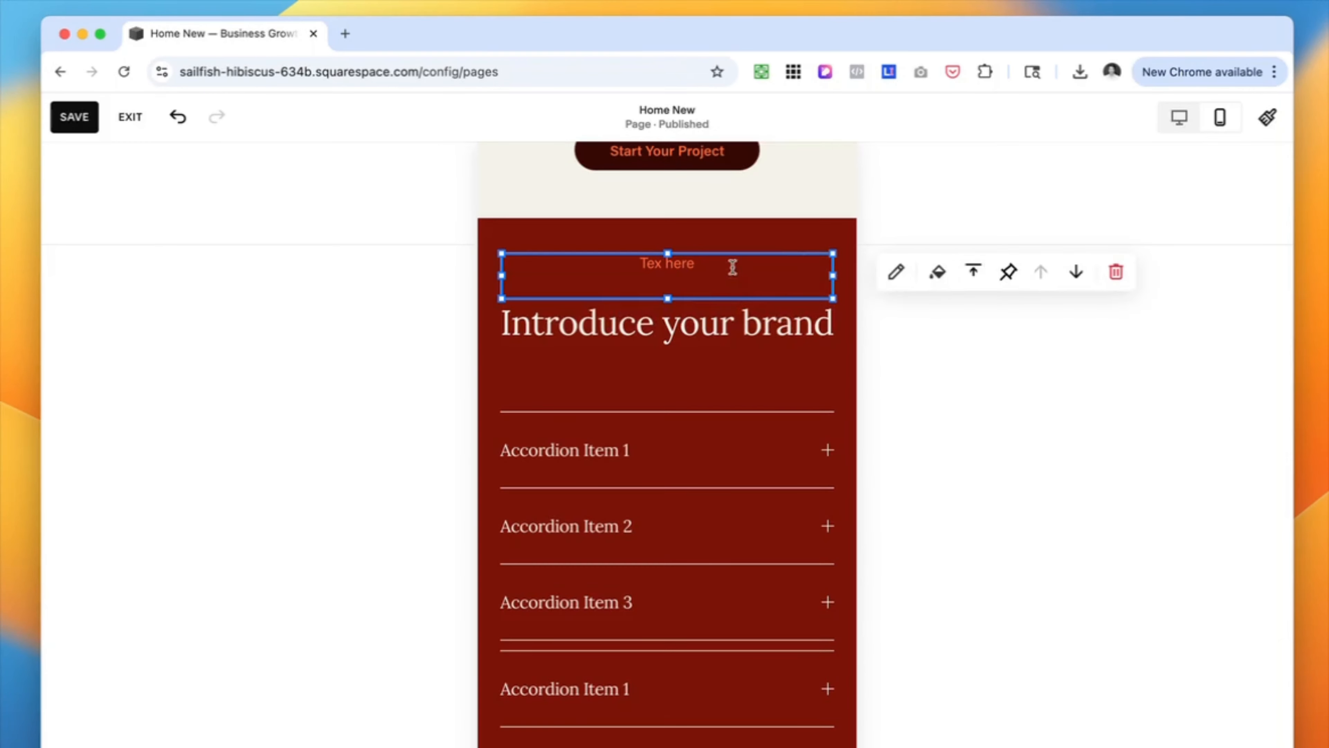
pyautogui.click(974, 276)
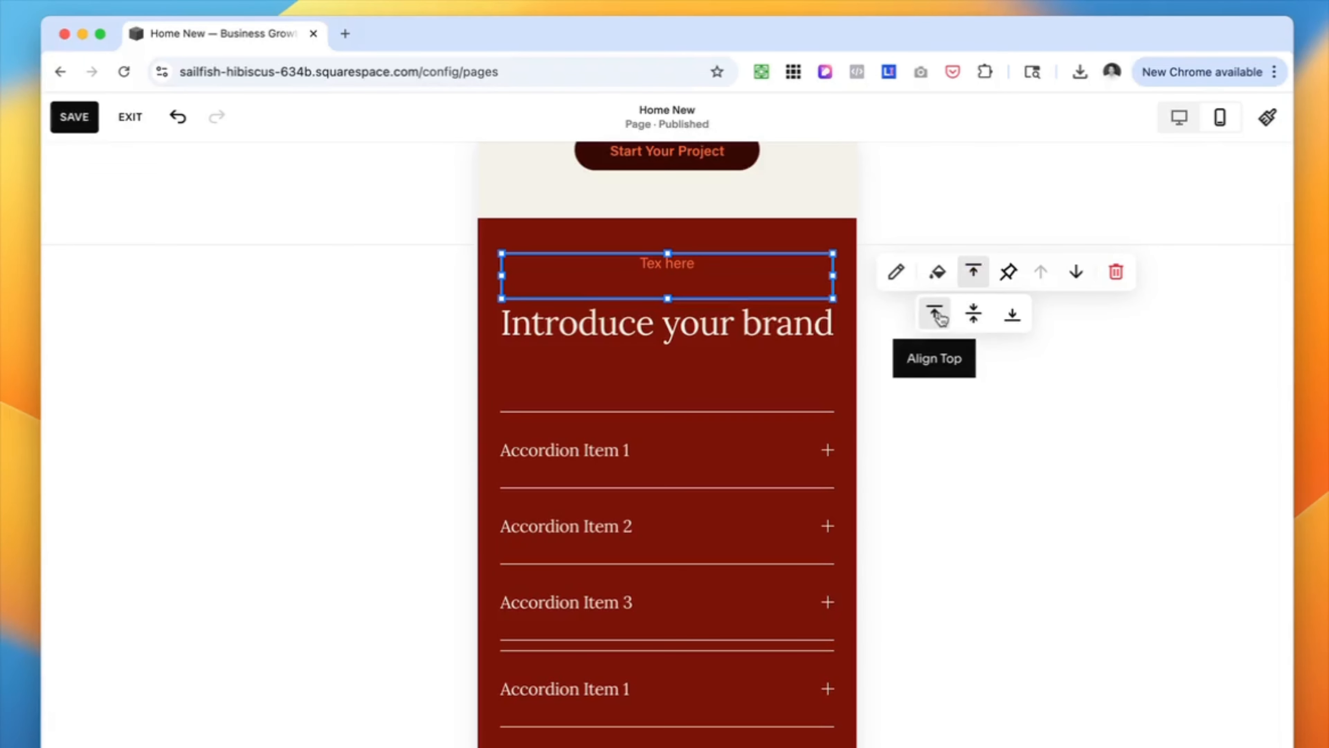
pyautogui.click(973, 313)
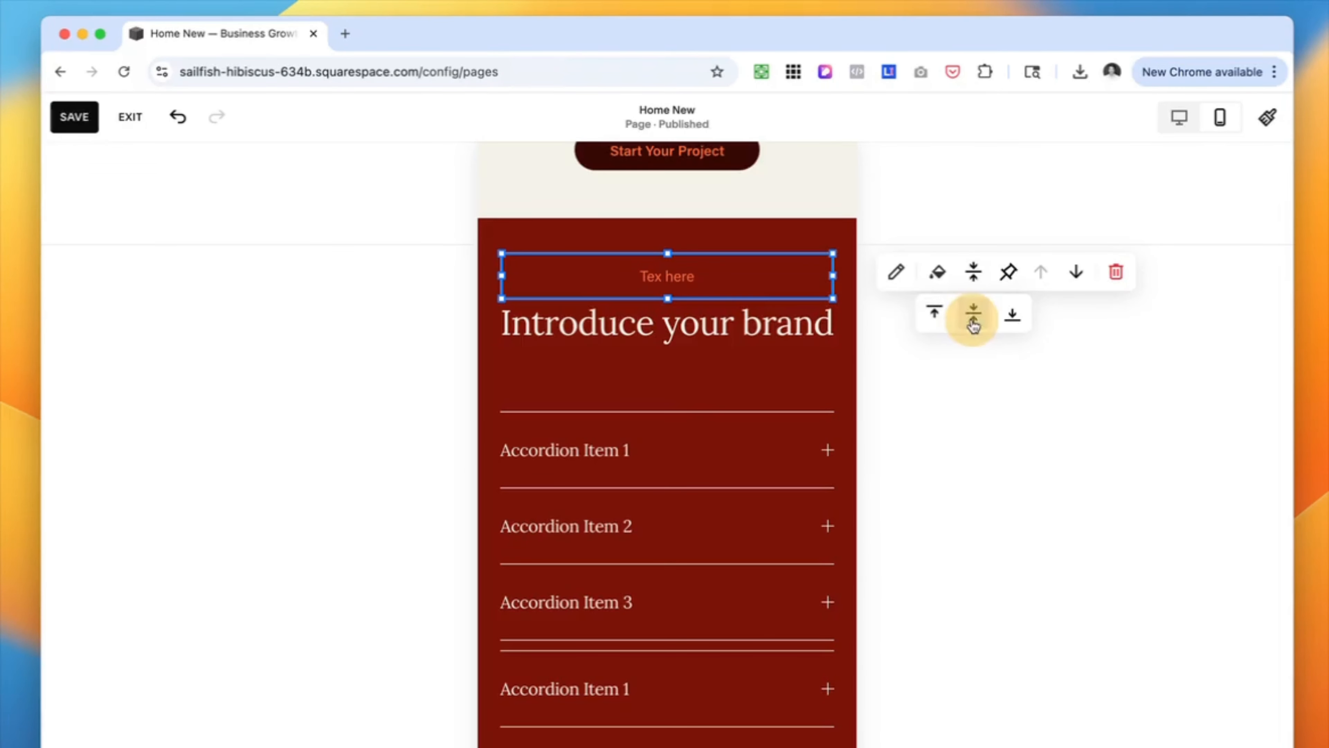
pyautogui.click(676, 386)
# Narrow the first accordion block in the mobile layout and center it closer beneath the heading
pyautogui.scroll(-2, 712, 424)
pyautogui.click(761, 437)
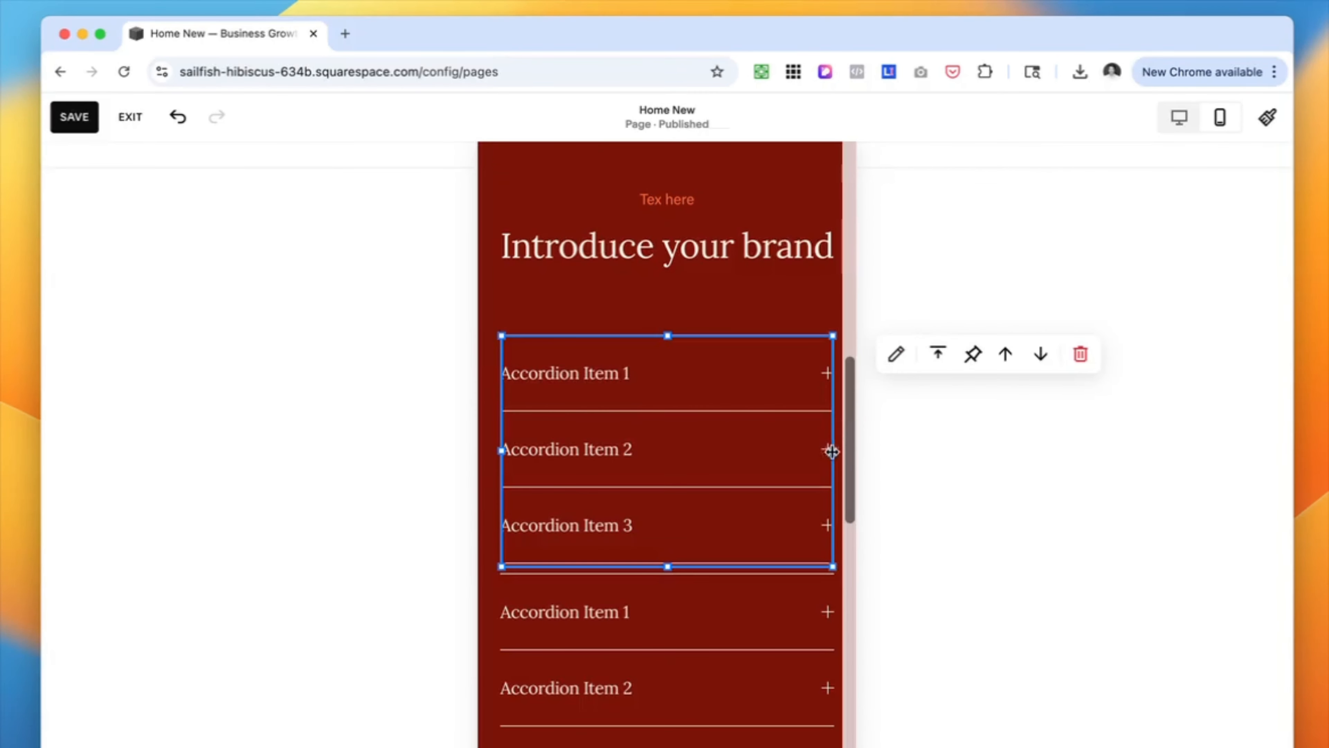
pyautogui.moveTo(832, 451); pyautogui.dragTo(706, 445)
pyautogui.click(821, 466)
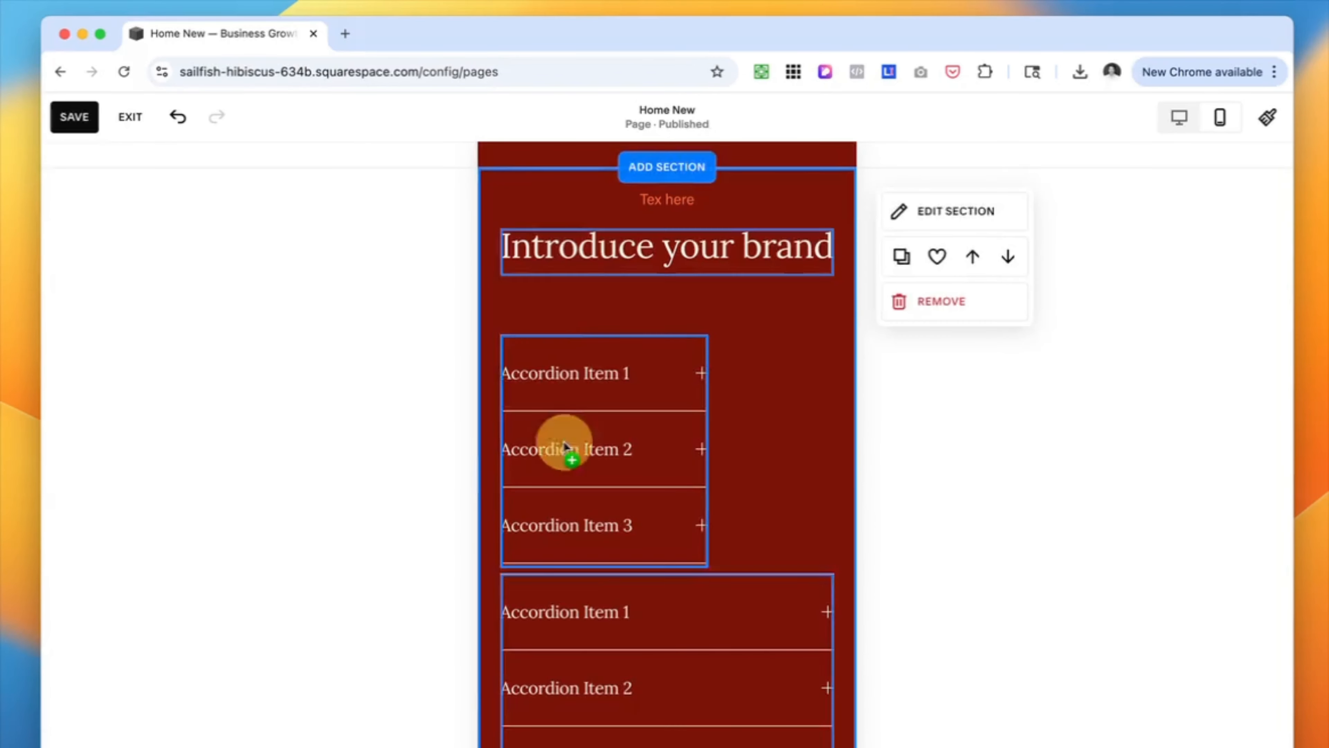
pyautogui.moveTo(565, 448); pyautogui.dragTo(615, 411)
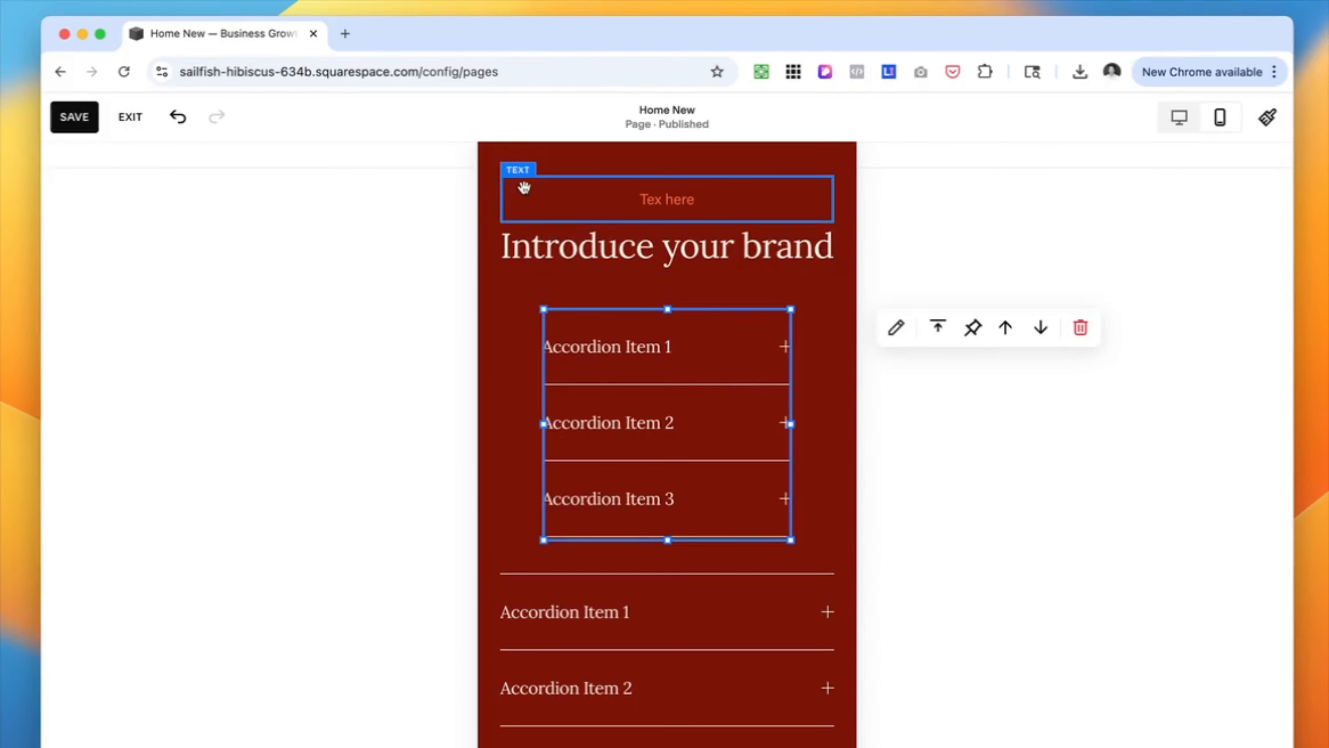
# Move the "Tex here" and "Introduce your brand" texts below the accordions and the second accordion to the section's top
pyautogui.click(647, 238)
pyautogui.moveTo(745, 238); pyautogui.dragTo(748, 680)
pyautogui.moveTo(834, 647); pyautogui.dragTo(779, 212)
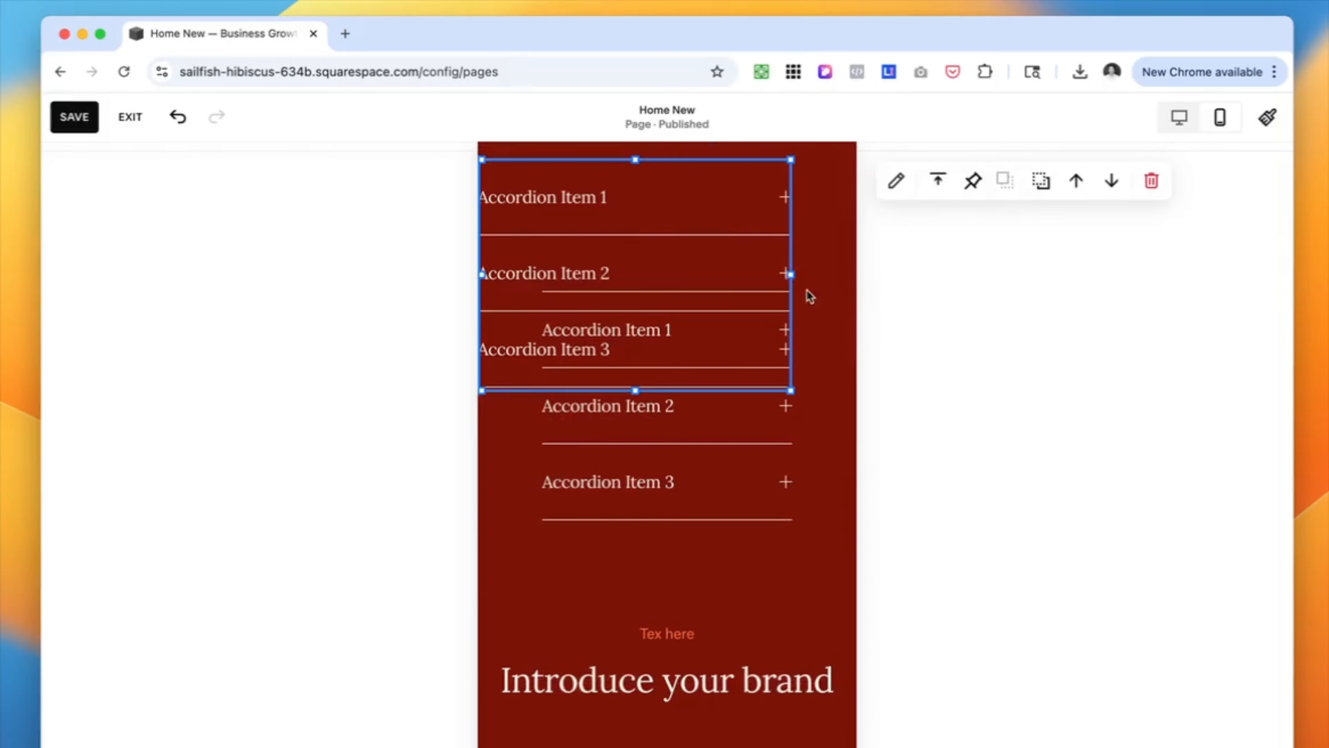
# Match the second accordion's width to the first one's and move the first accordion down beneath it
pyautogui.moveTo(790, 274); pyautogui.dragTo(664, 272)
pyautogui.click(768, 273)
pyautogui.moveTo(502, 267); pyautogui.dragTo(591, 263)
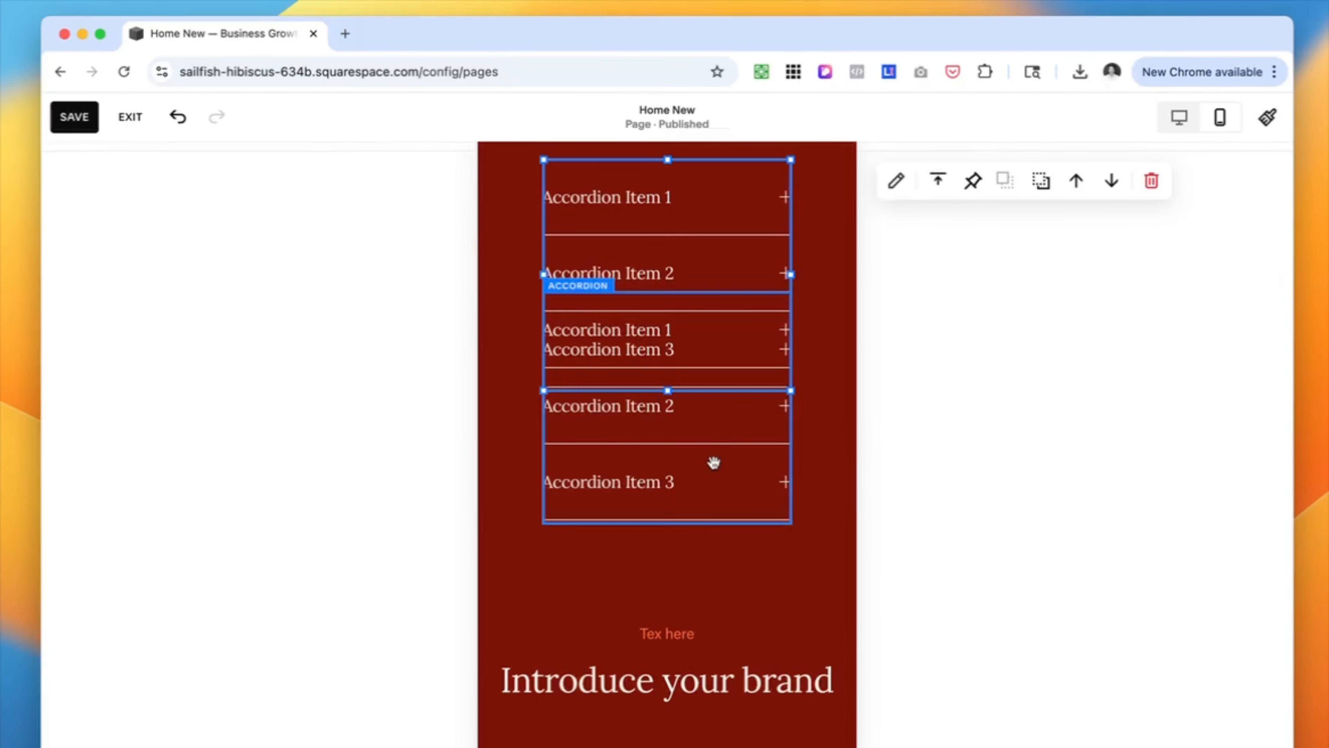
pyautogui.moveTo(712, 461); pyautogui.dragTo(712, 571)
pyautogui.click(817, 568)
pyautogui.scroll(-3, 818, 568)
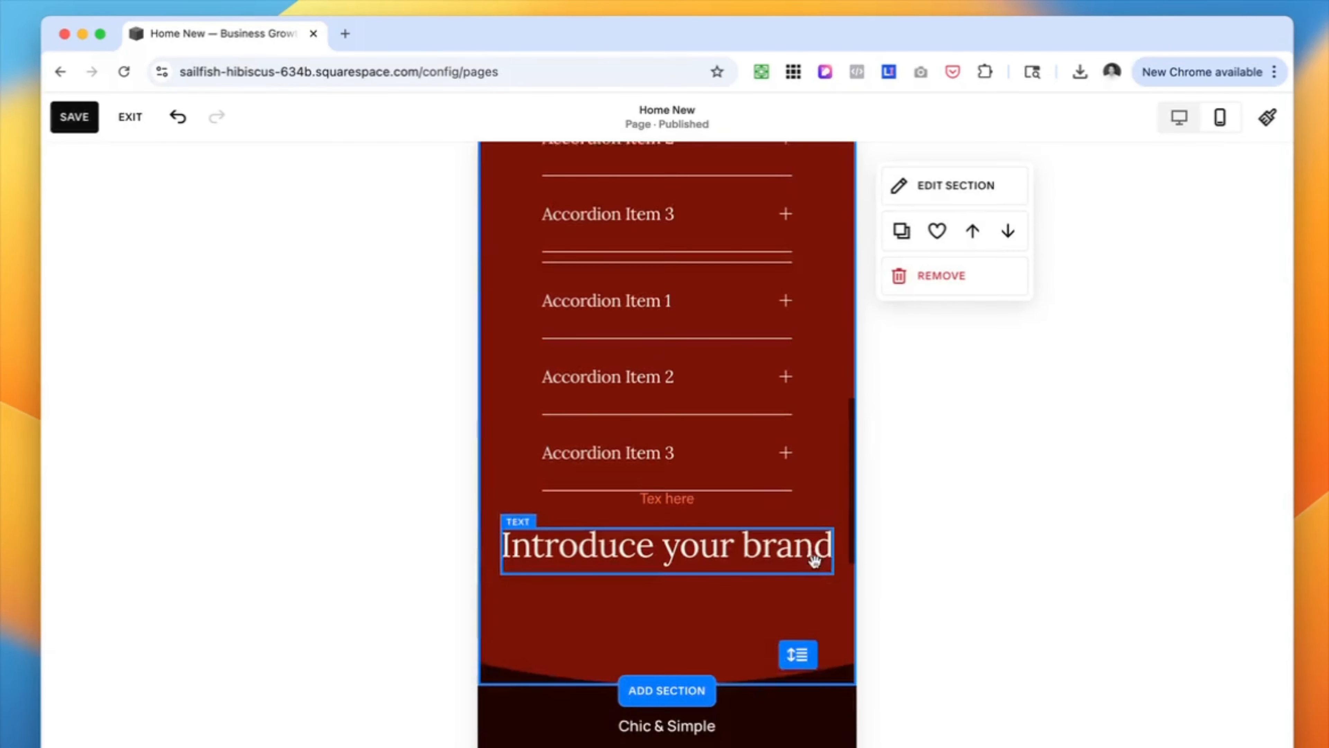
# Move the "Tex here" and "Introduce your brand" texts further below the accordions, then save the page and leave editing
pyautogui.click(754, 531)
pyautogui.click(776, 544)
pyautogui.moveTo(777, 543); pyautogui.dragTo(810, 614)
pyautogui.scroll(10, 816, 436)
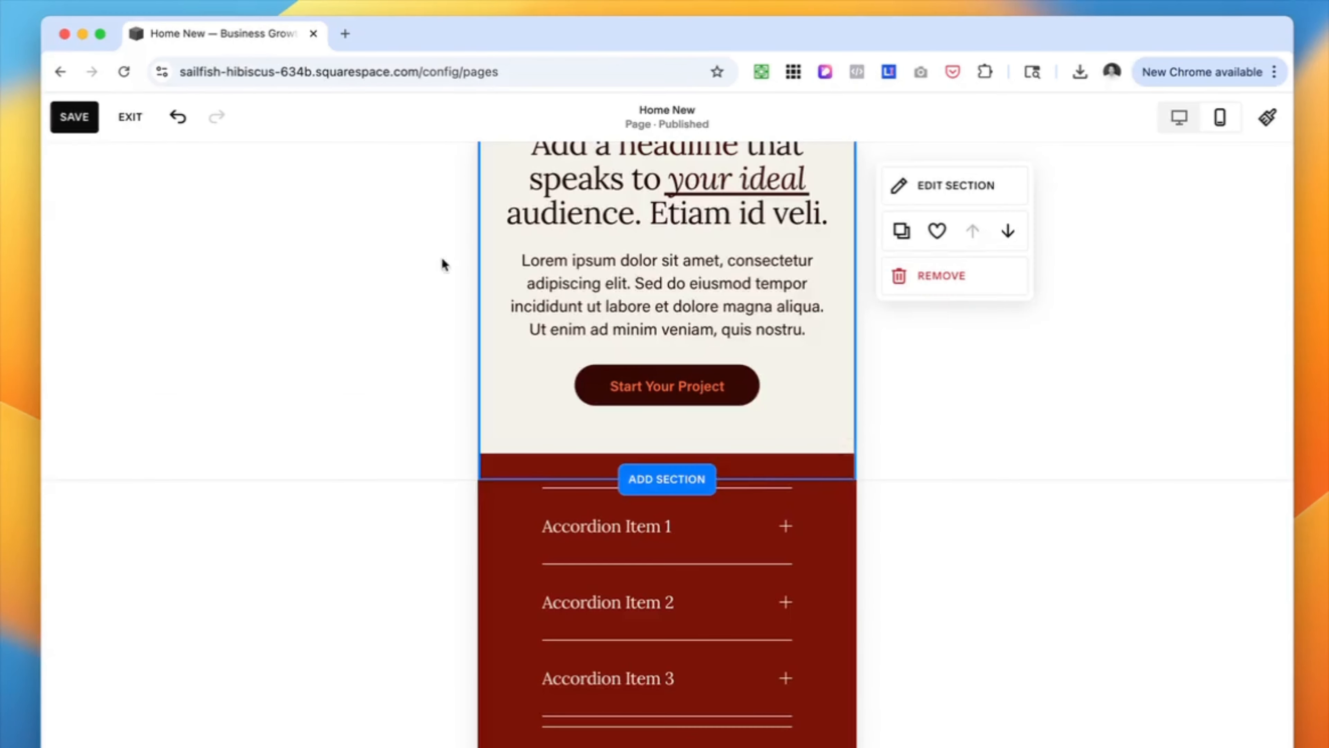
pyautogui.scroll(-8, 540, 475)
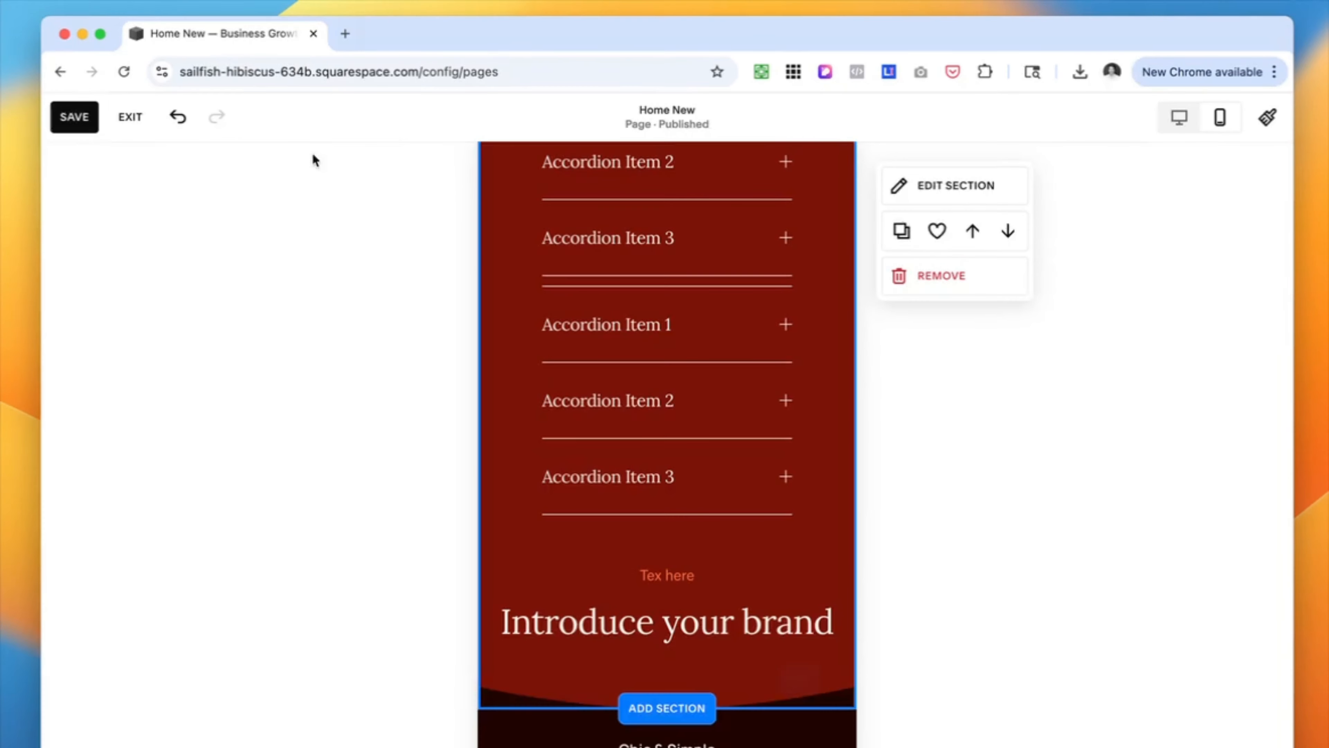
pyautogui.click(81, 119)
pyautogui.click(131, 117)
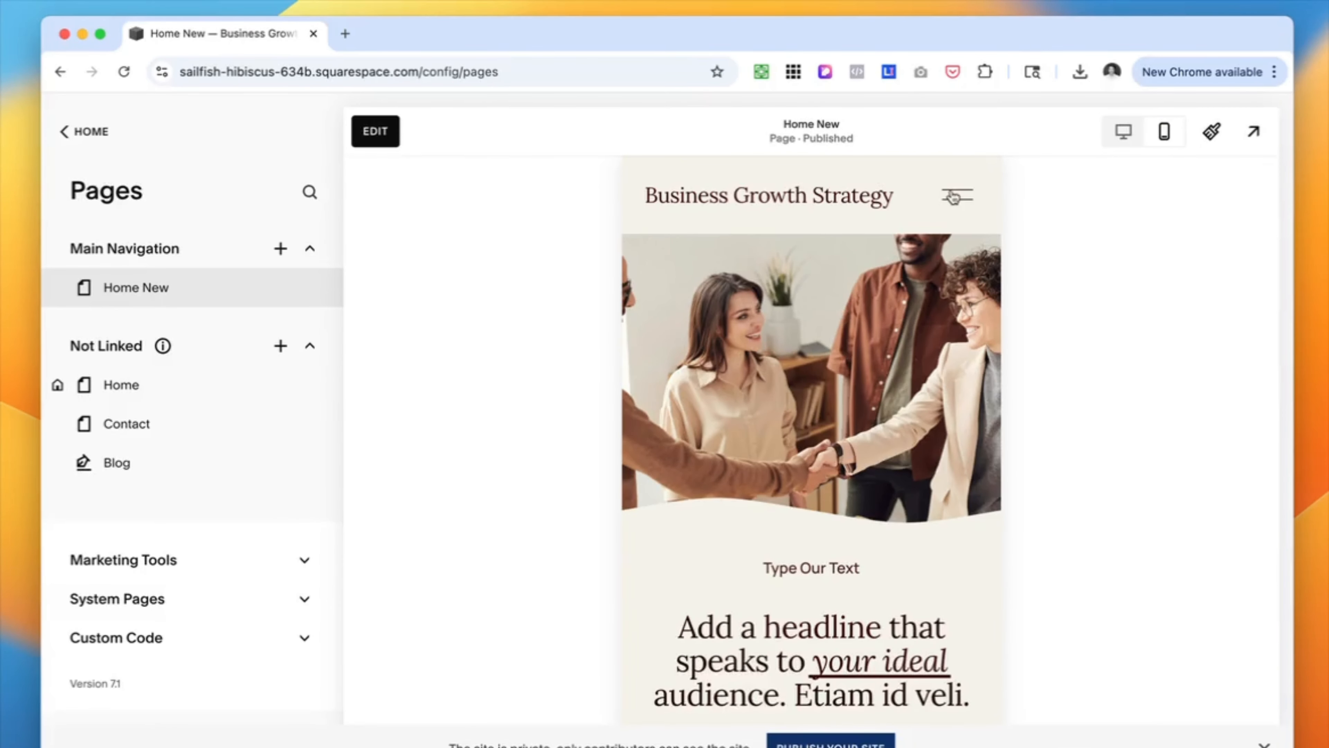
# Open the mobile menu's design settings, try left alignment for its links, and set them back to centered
pyautogui.click(964, 203)
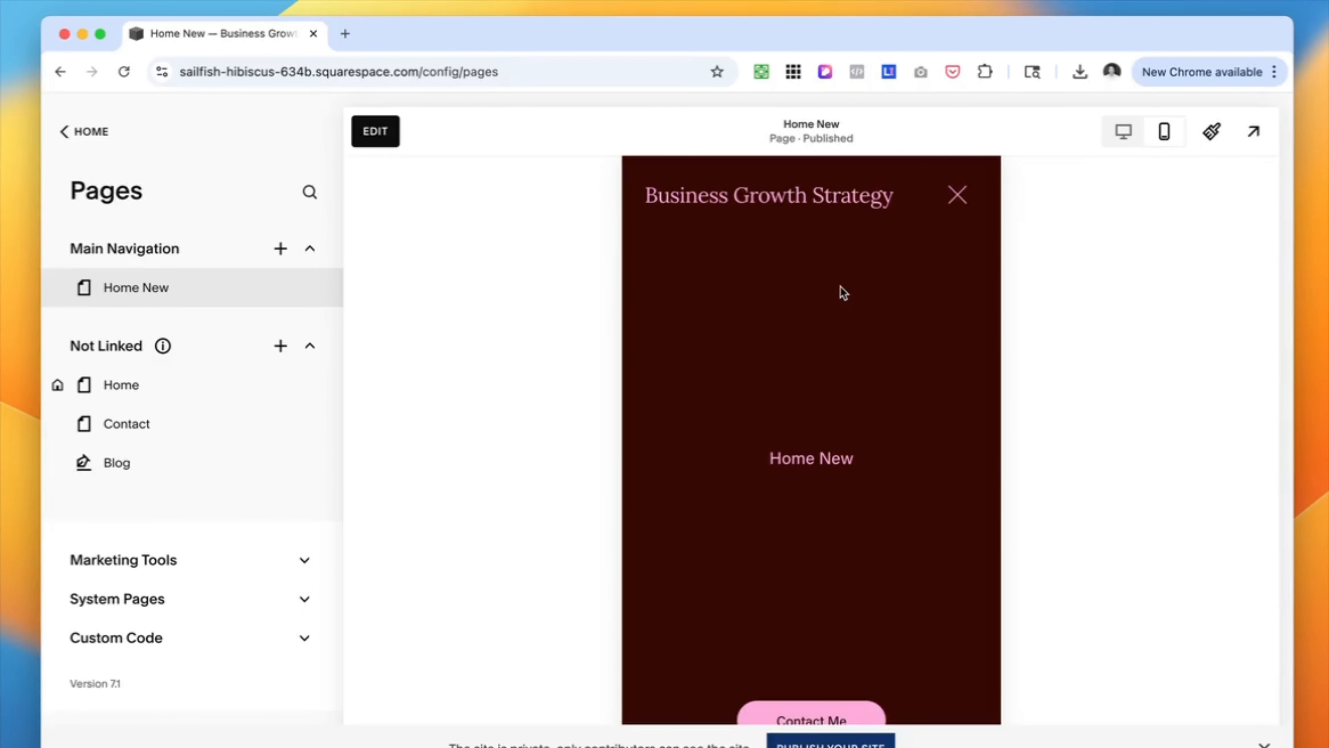
pyautogui.click(373, 133)
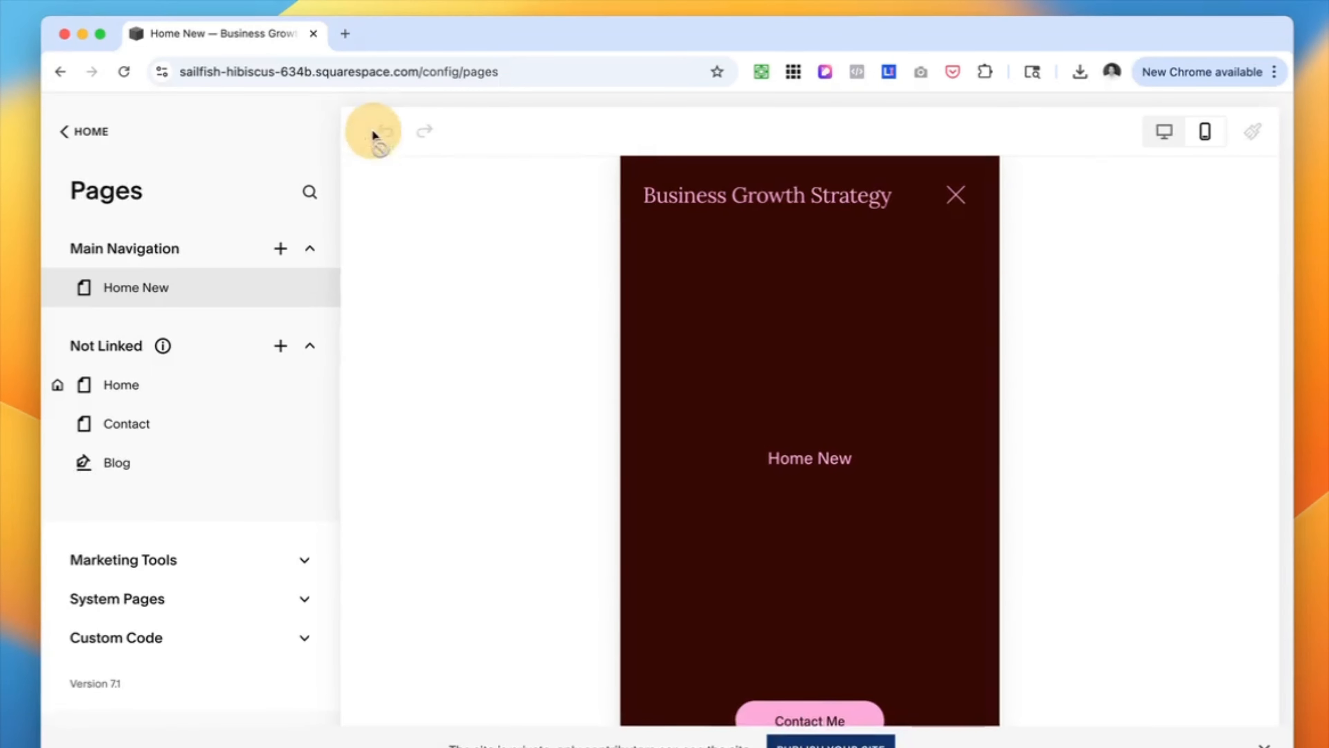
pyautogui.click(660, 181)
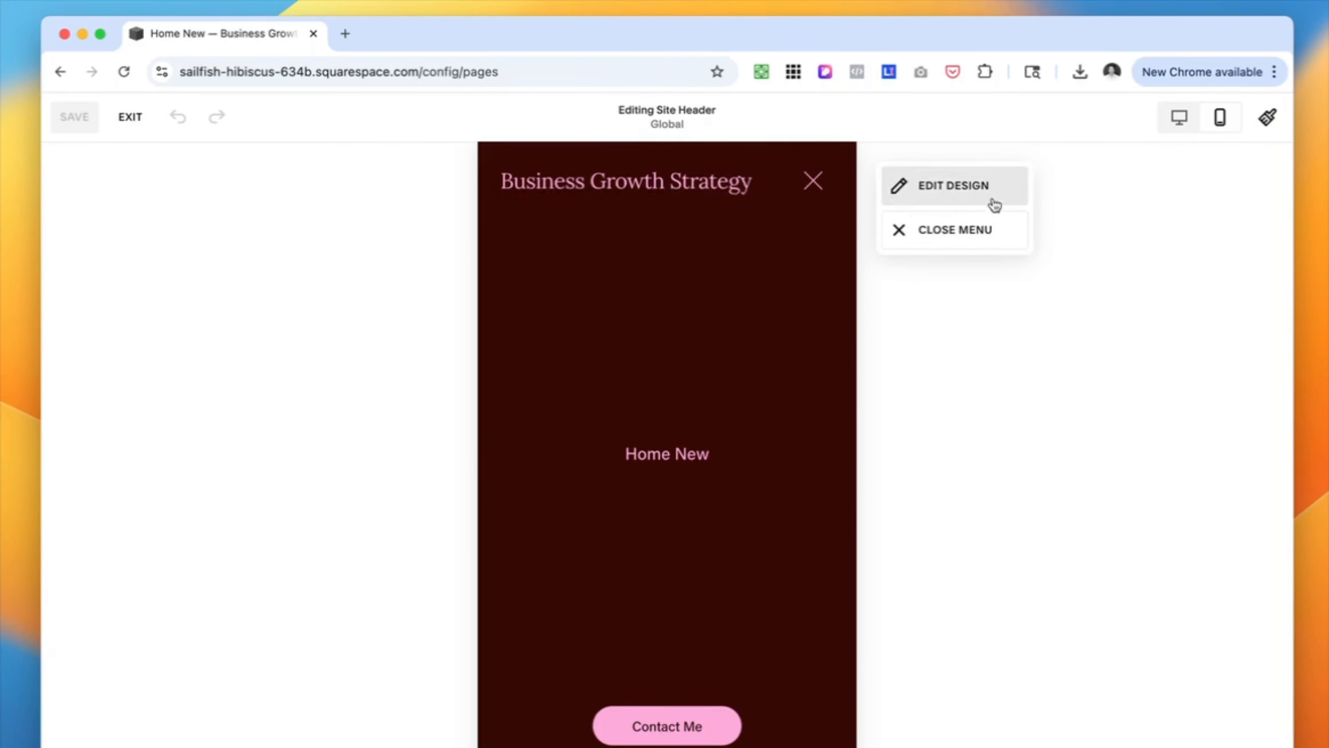
pyautogui.click(904, 189)
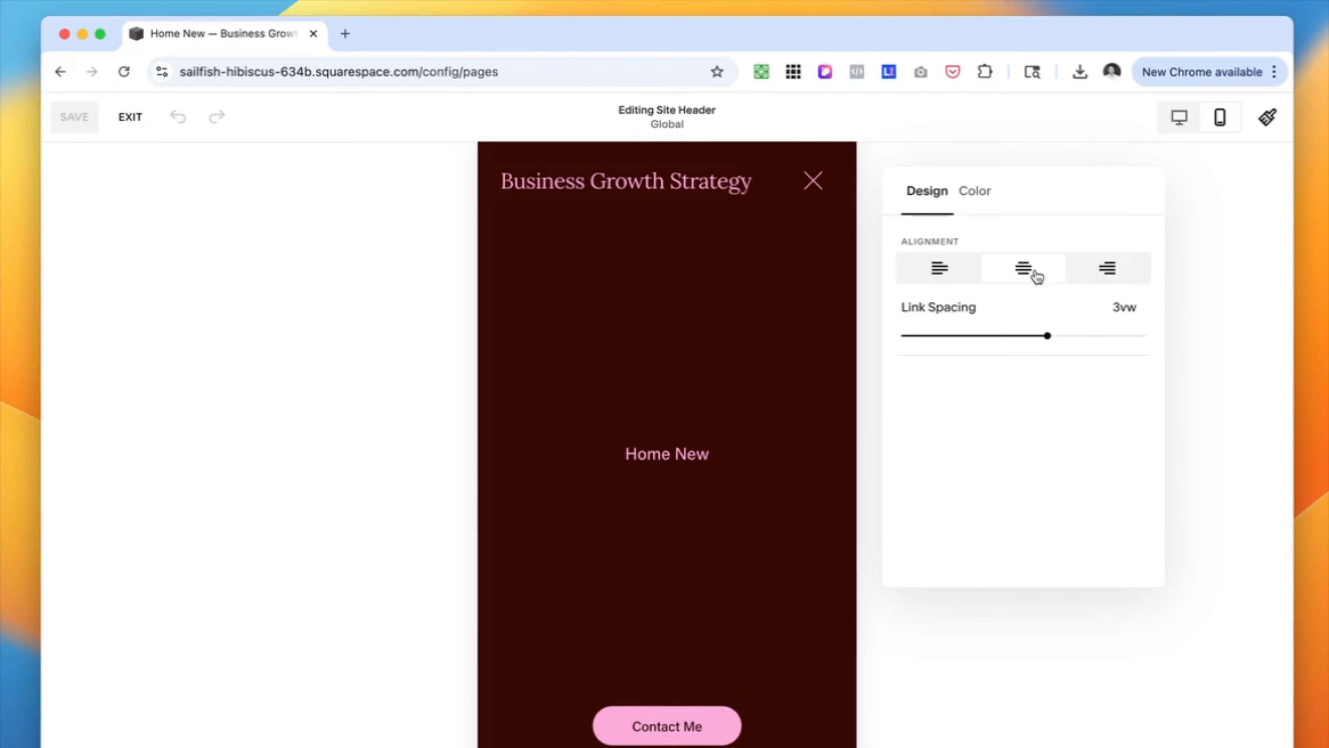
pyautogui.click(937, 270)
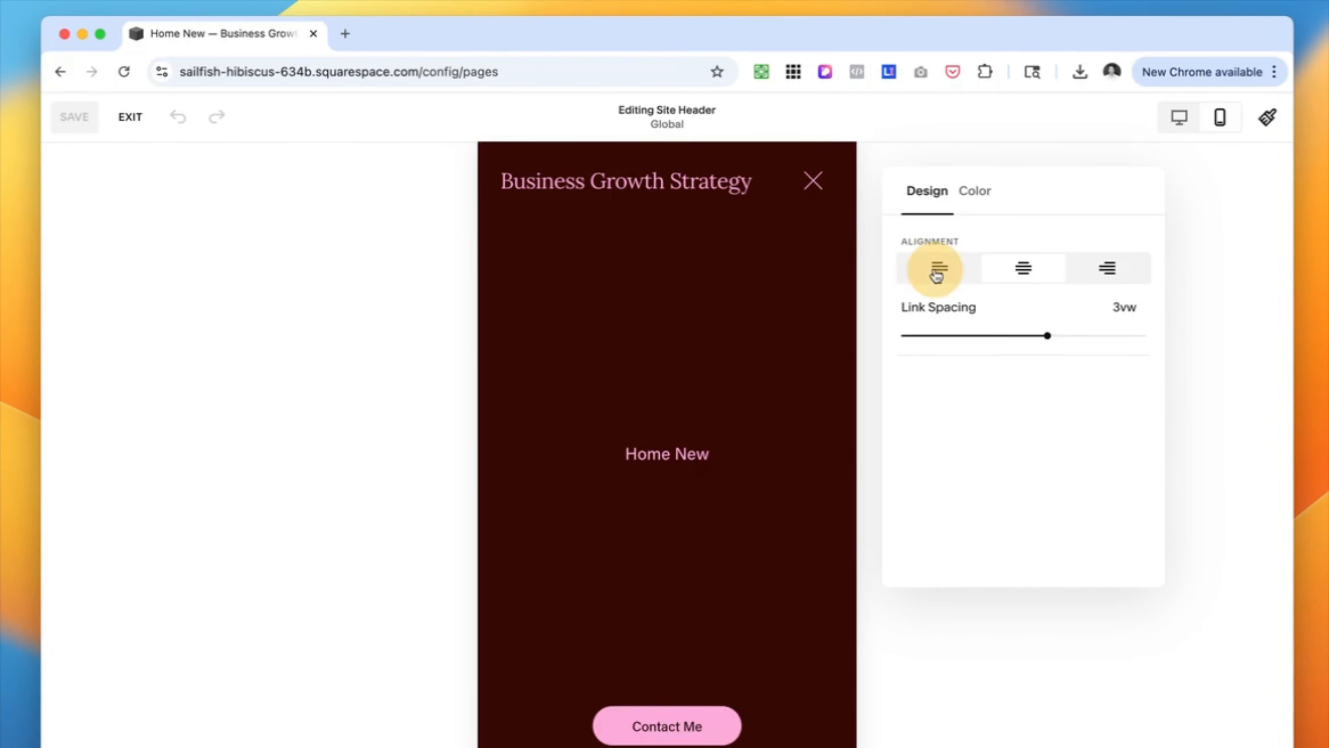
pyautogui.click(1024, 268)
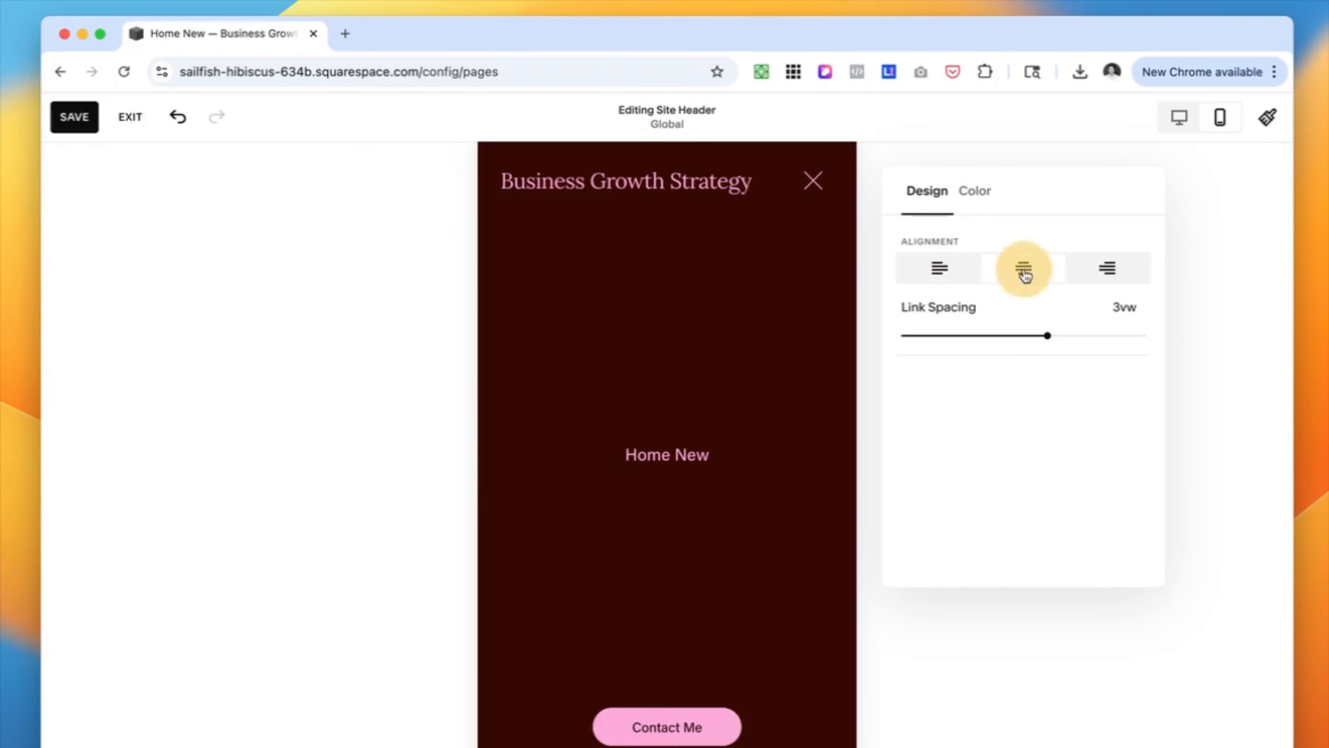
# Try the Lightest 1 theme on the mobile menu, apply Bright 2 instead, and save the header
pyautogui.click(975, 192)
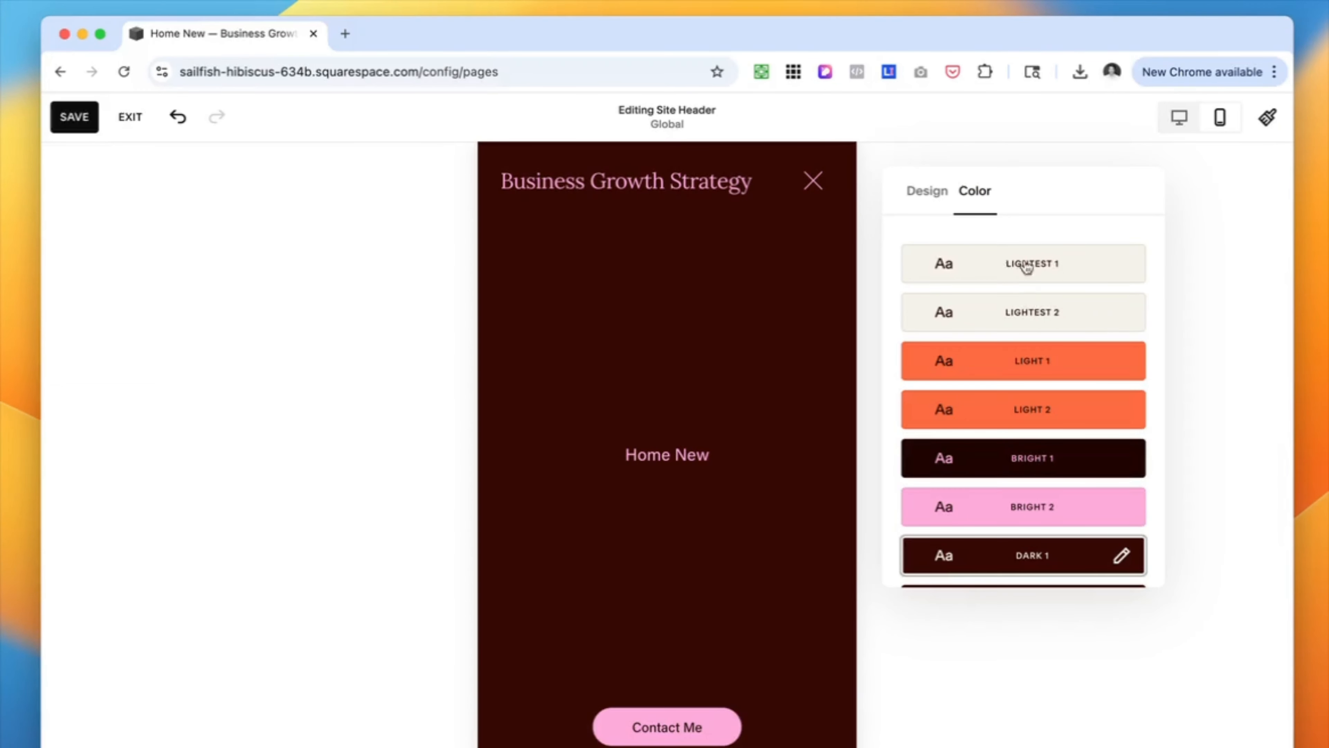
pyautogui.click(1115, 270)
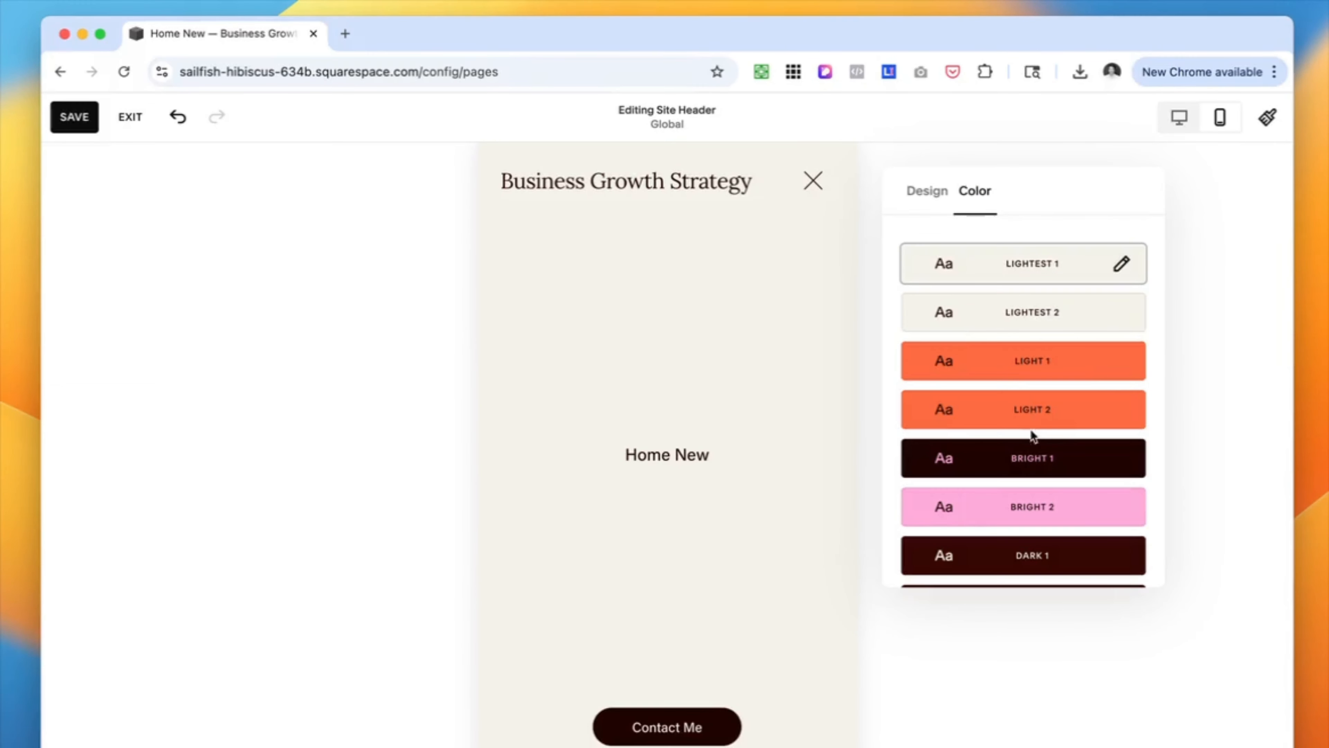
pyautogui.click(1088, 509)
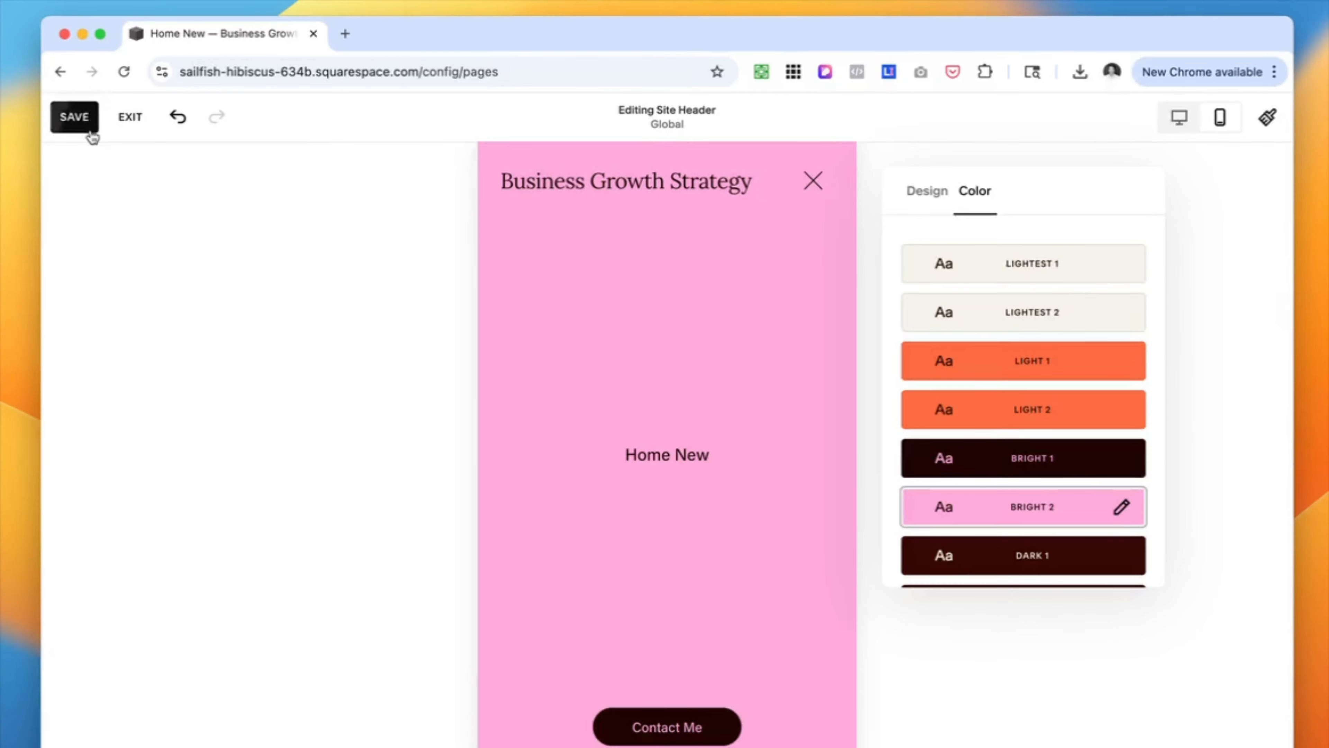
pyautogui.click(74, 117)
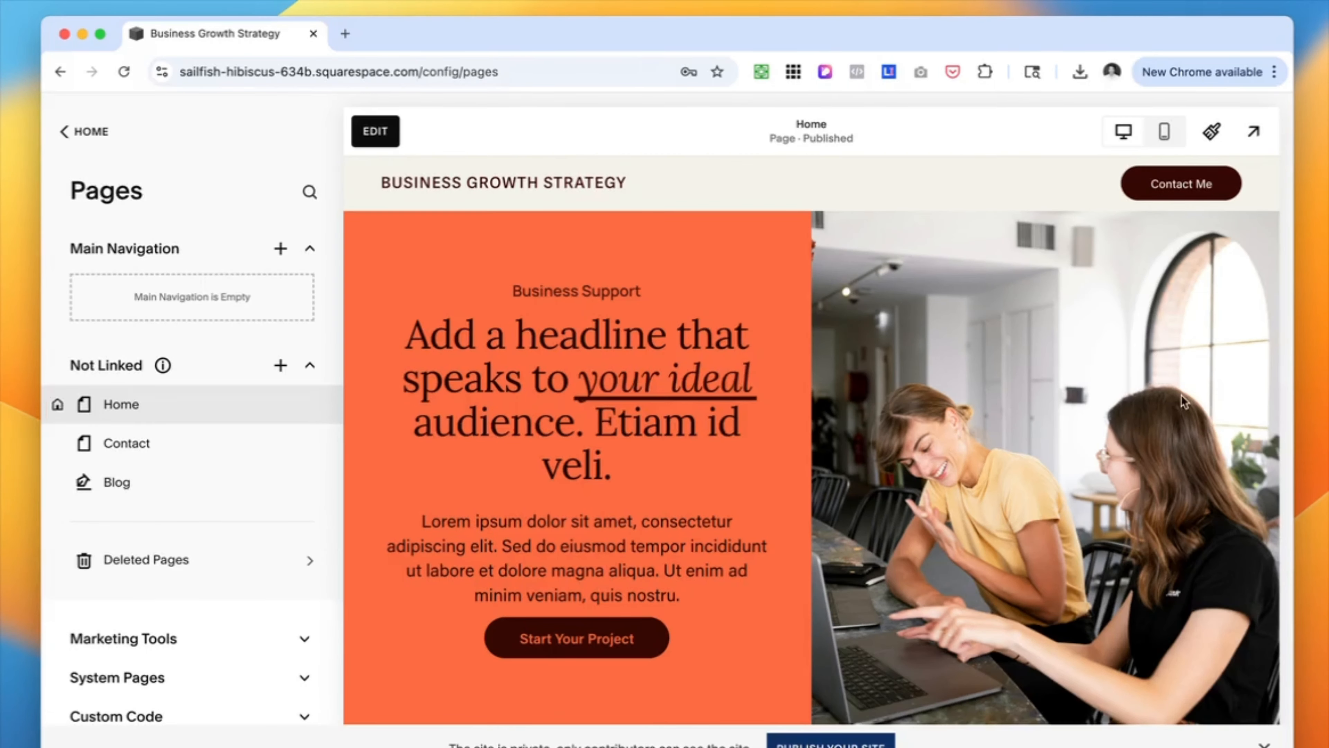
# Start editing the Home page and open the About Us section's design settings at its anchor link
pyautogui.scroll(-10, 1181, 401)
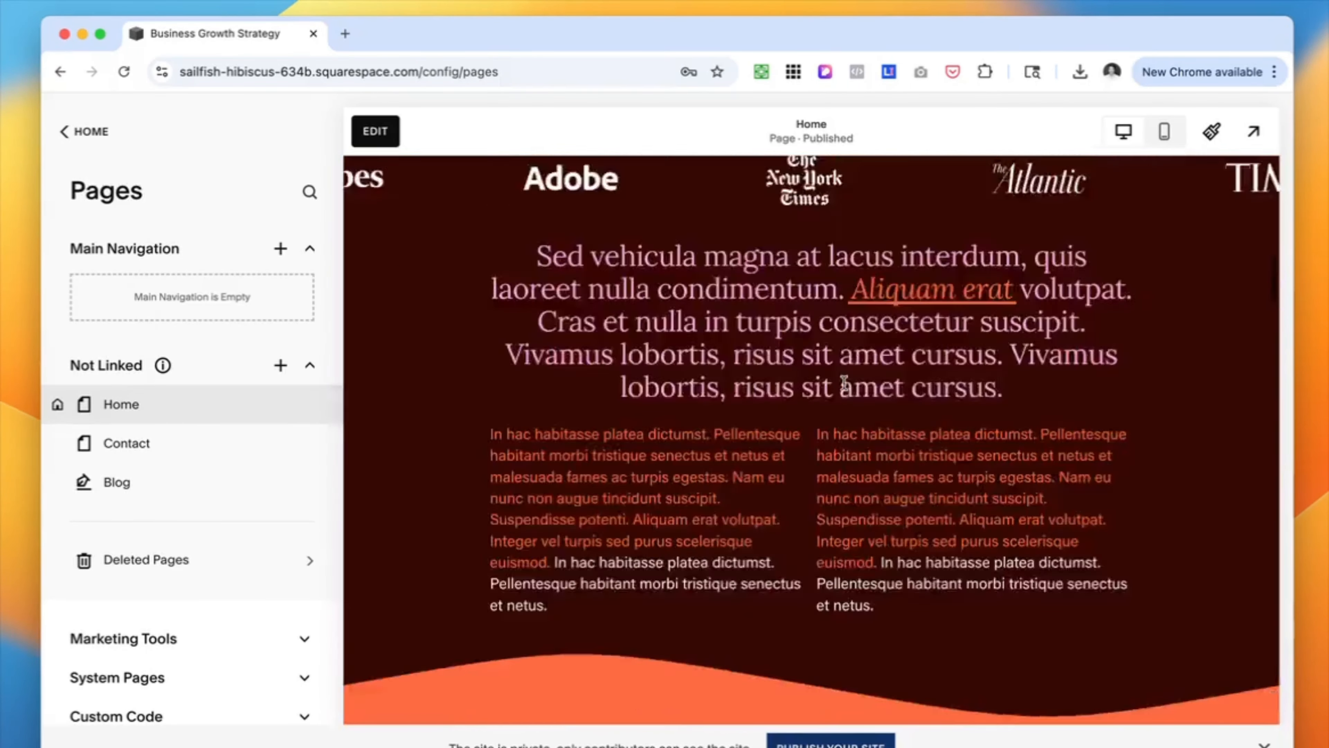
pyautogui.scroll(10, 844, 385)
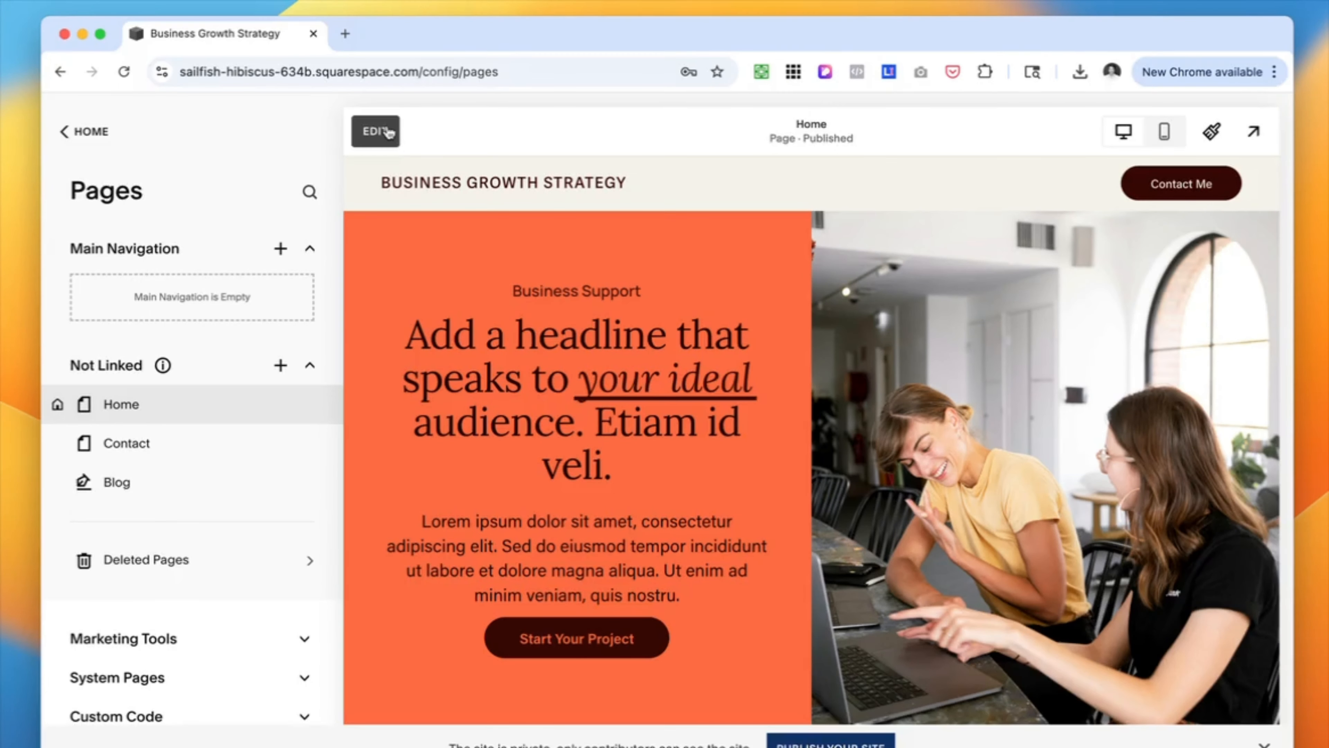
pyautogui.click(396, 147)
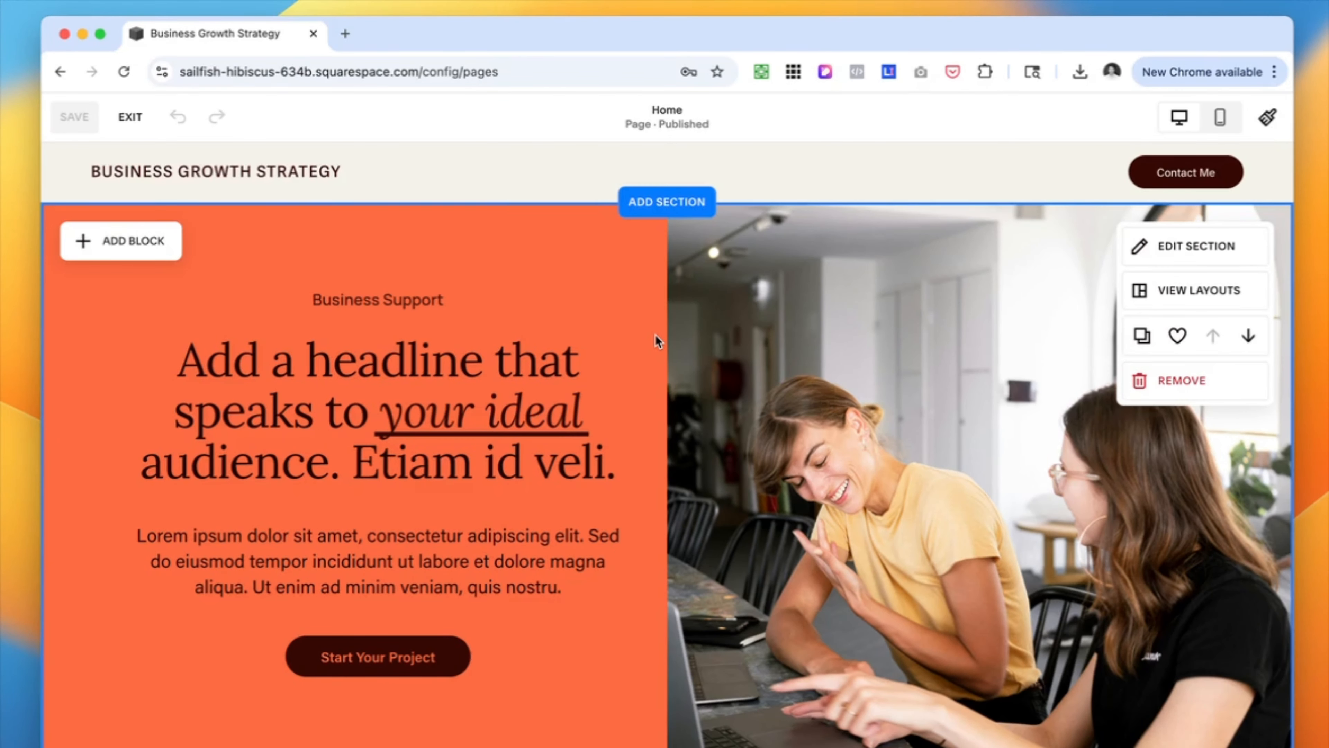
pyautogui.scroll(-10, 799, 371)
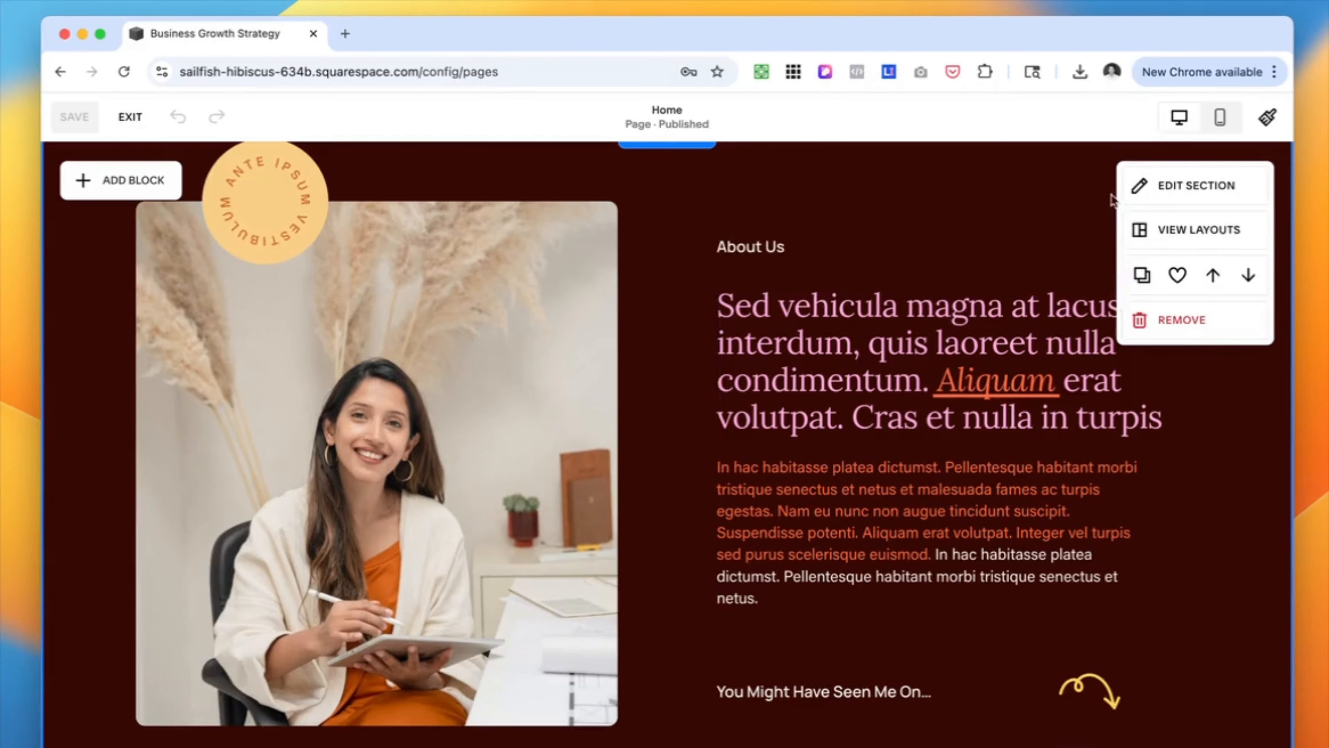
pyautogui.click(1142, 189)
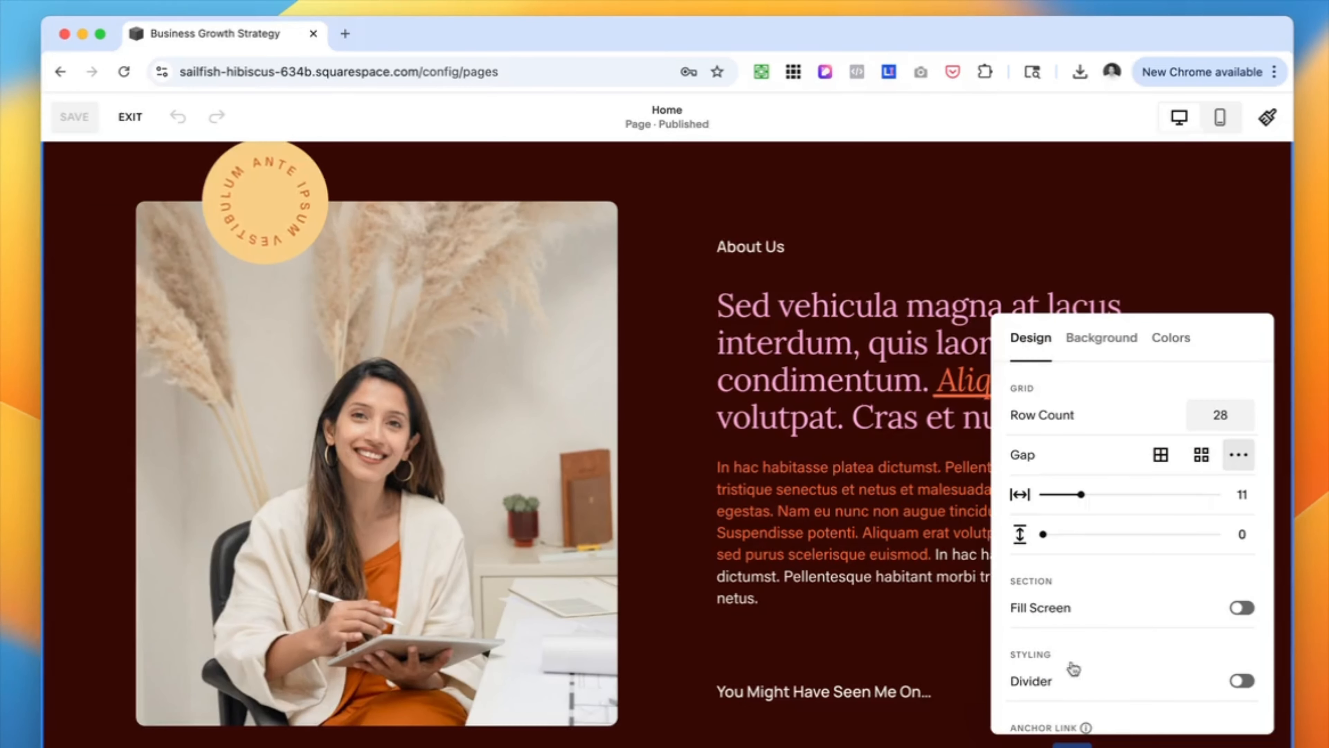
pyautogui.scroll(-3, 1055, 701)
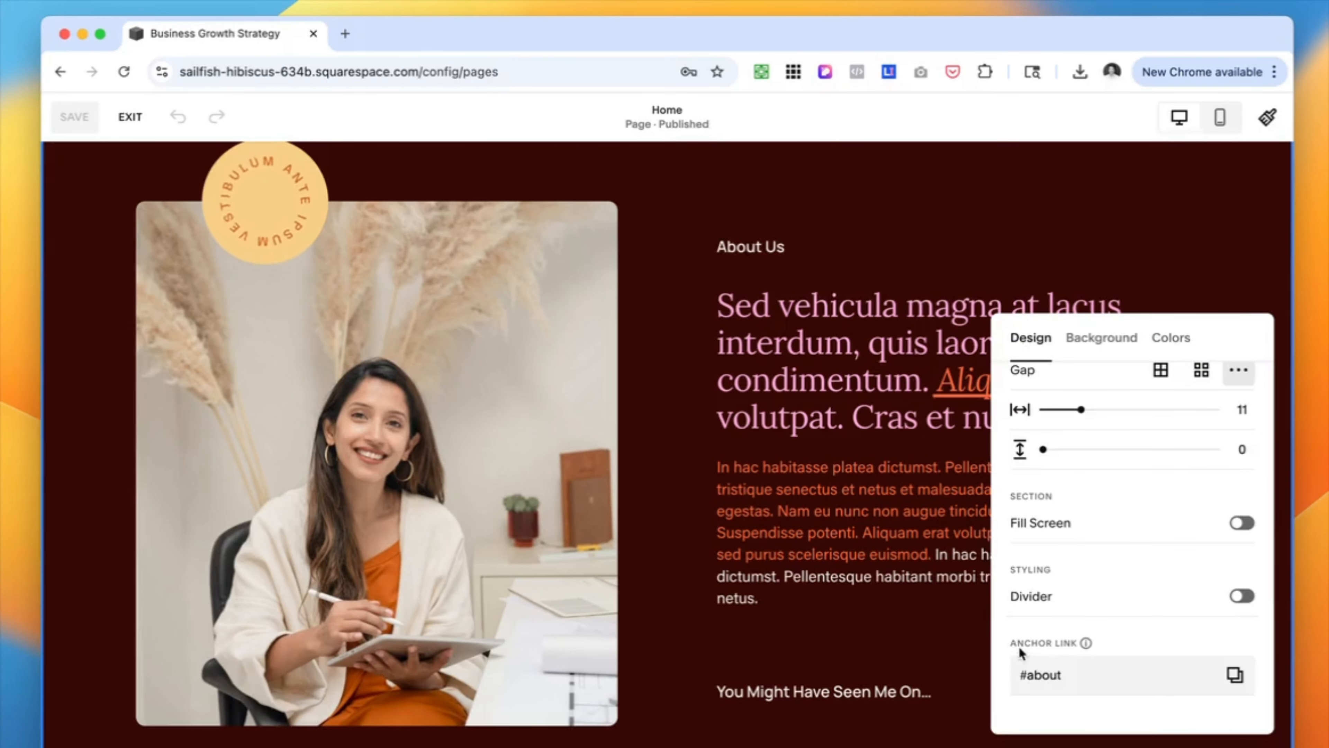
# Clear the About Us section's anchor link and re-enter it as #about
pyautogui.moveTo(1009, 642); pyautogui.dragTo(1090, 644)
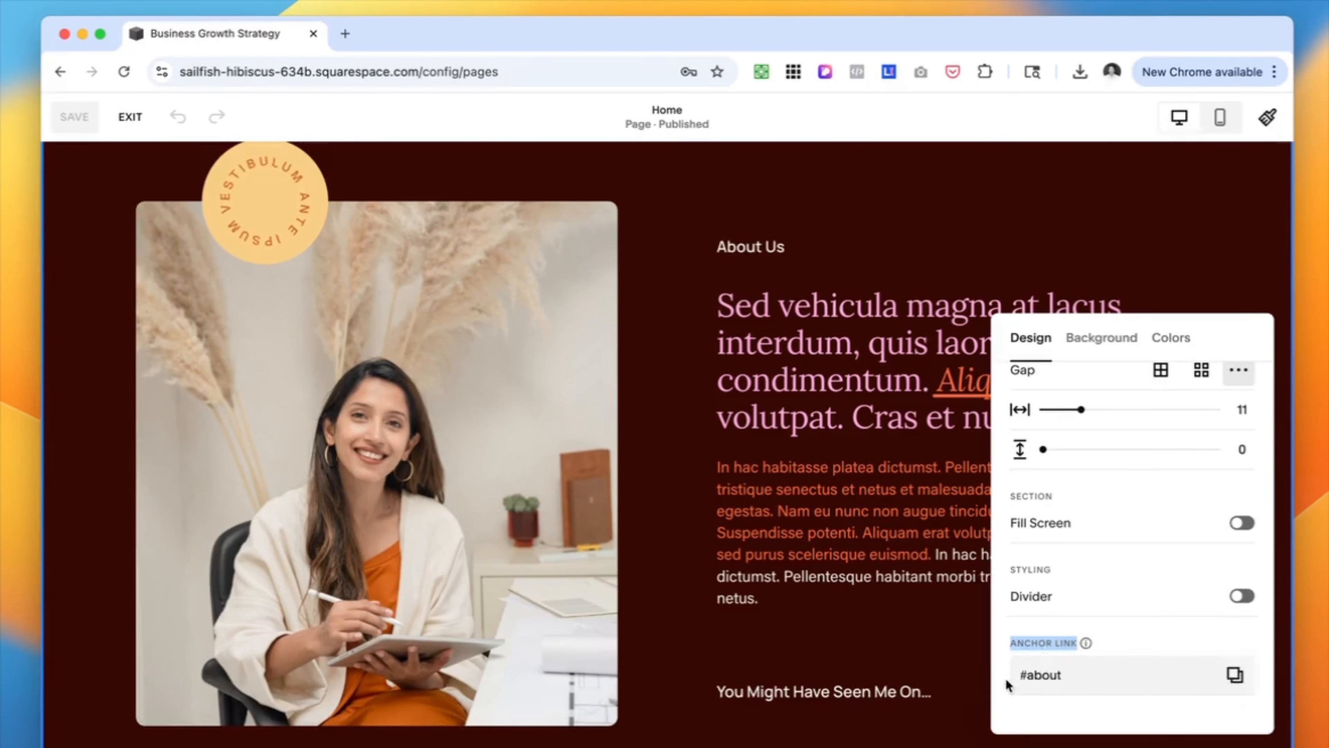
pyautogui.moveTo(1006, 681); pyautogui.dragTo(1100, 674)
pyautogui.press('BackSpace')
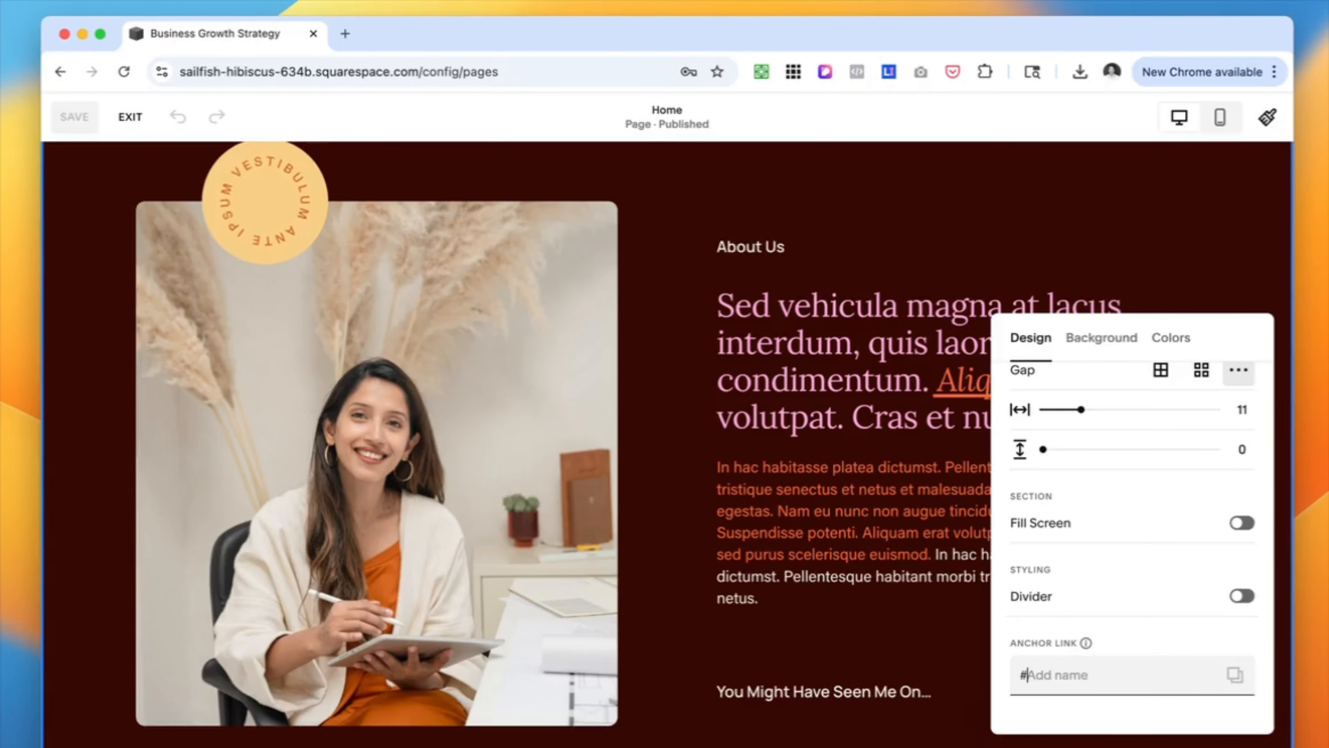
pyautogui.write('a')
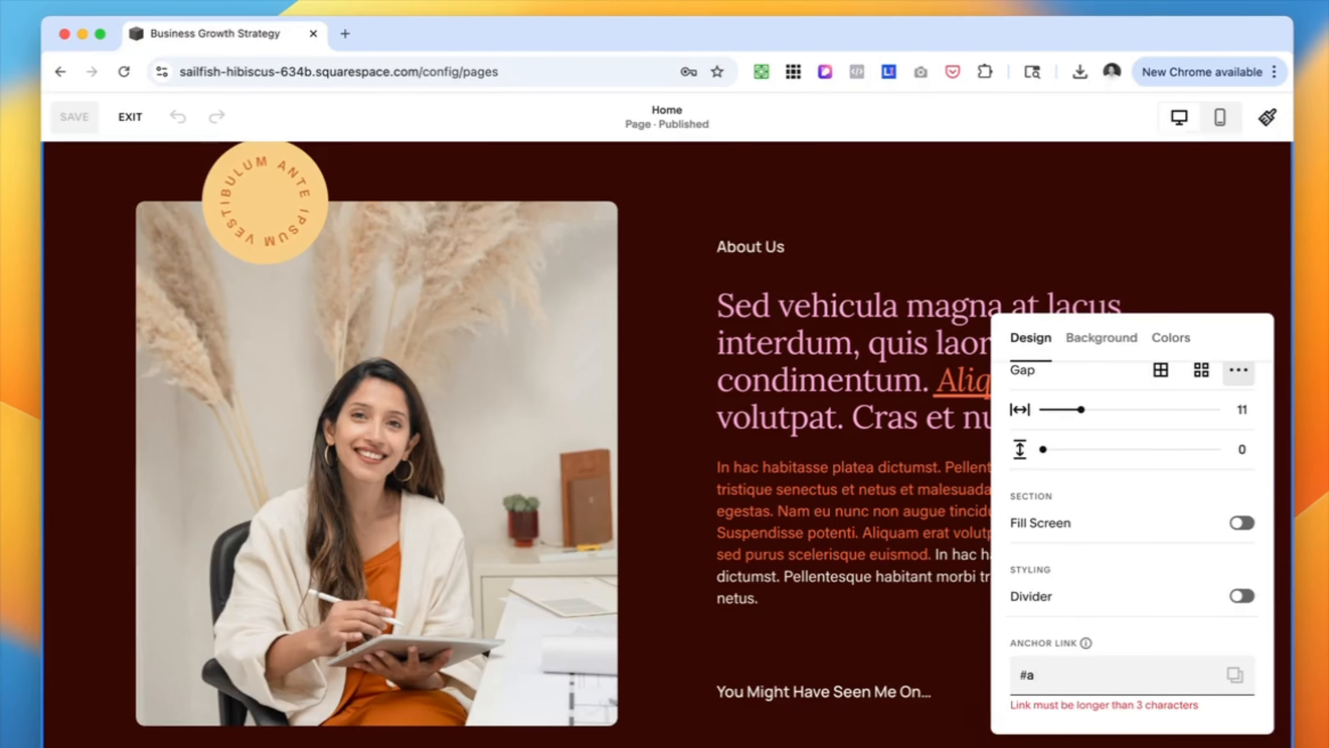
pyautogui.write('bo')
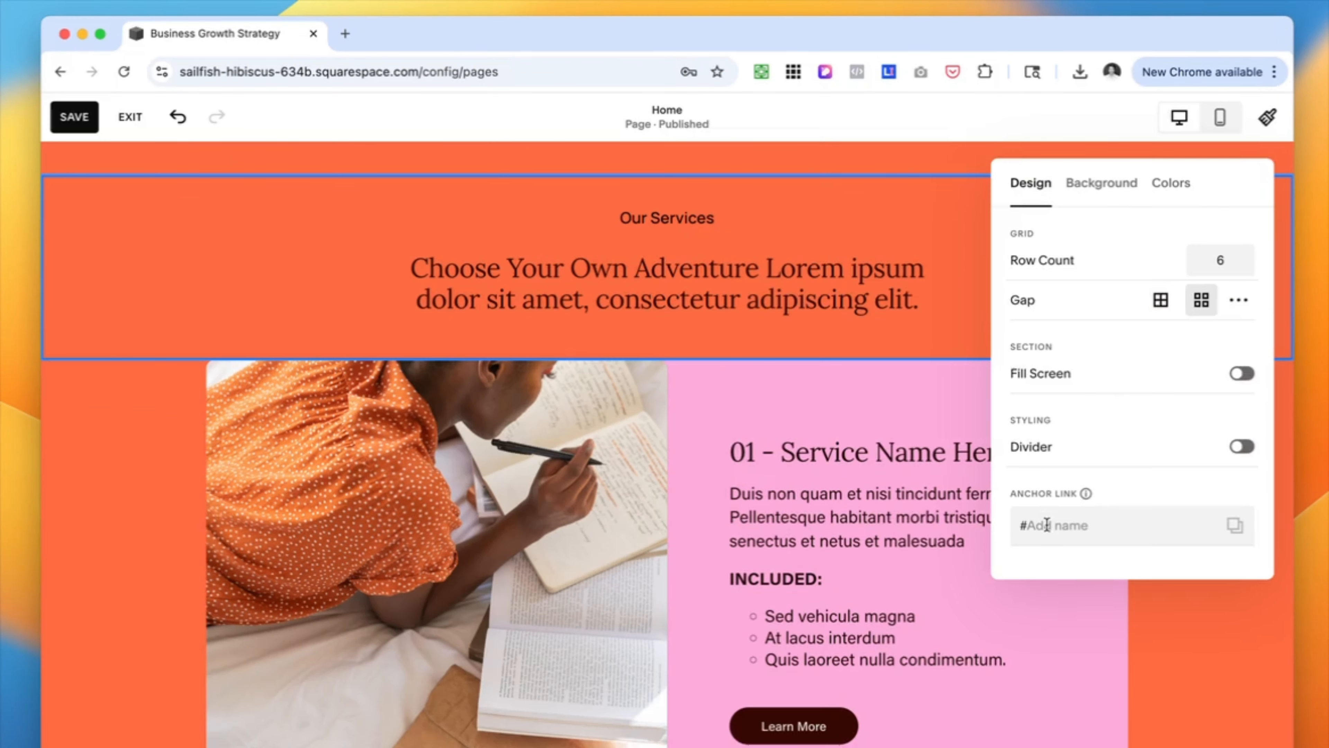
# Set the Our Services section's anchor link to #services and save the page
pyautogui.click(1049, 526)
pyautogui.write('services')
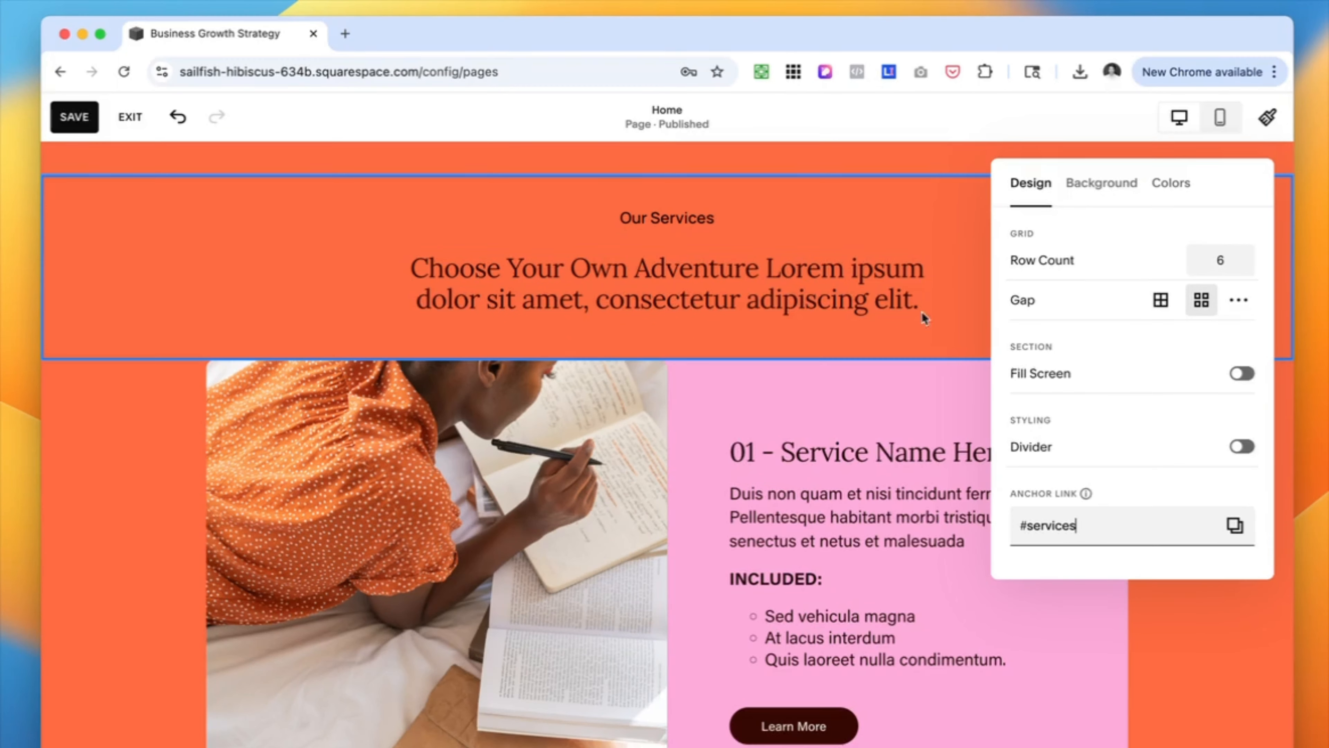
pyautogui.click(74, 116)
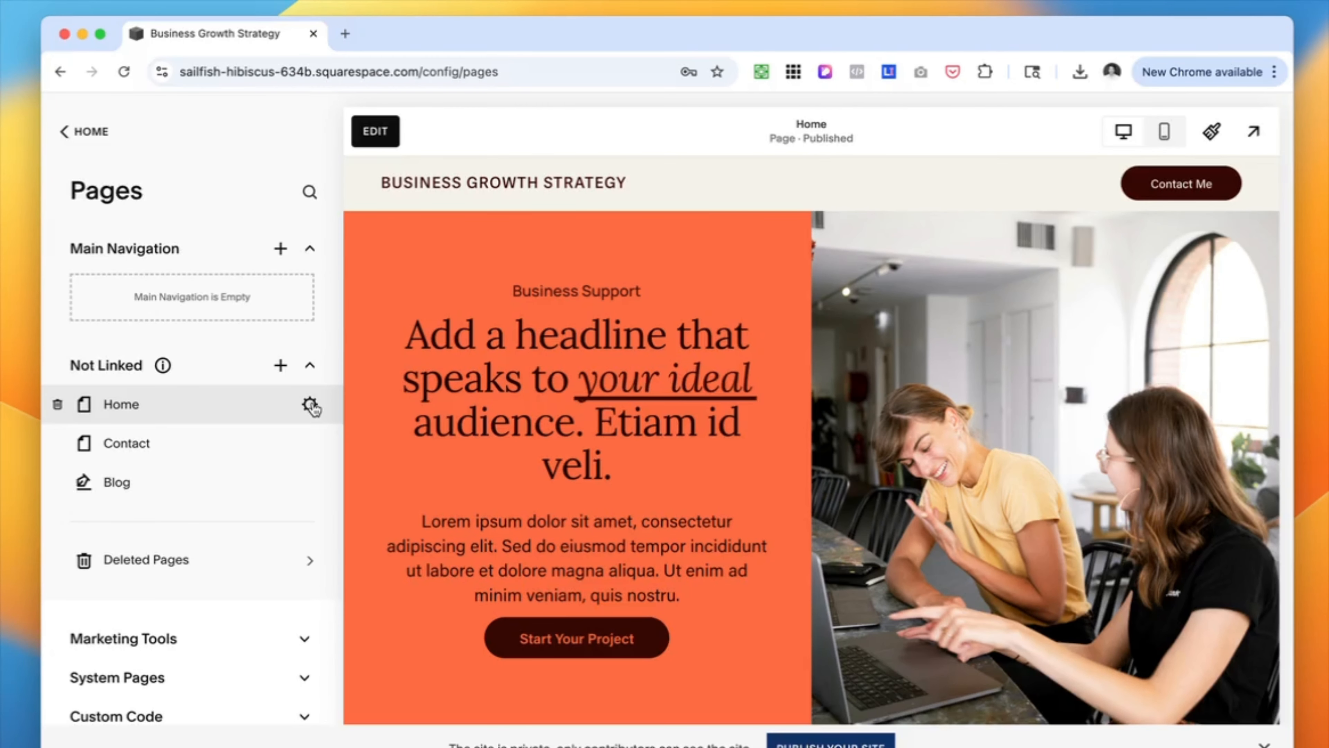
# Check the Home page's URL slug in its page settings, then close them
pyautogui.click(310, 405)
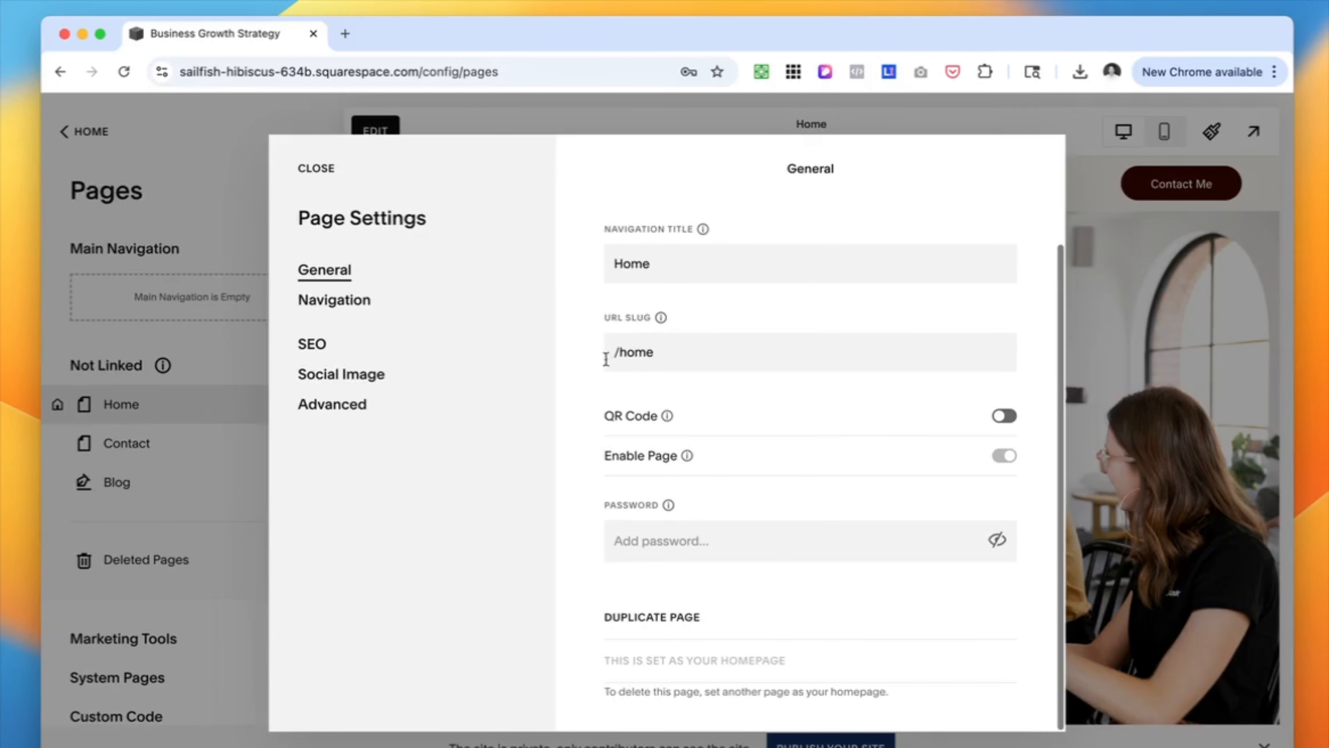
pyautogui.doubleClick(679, 350)
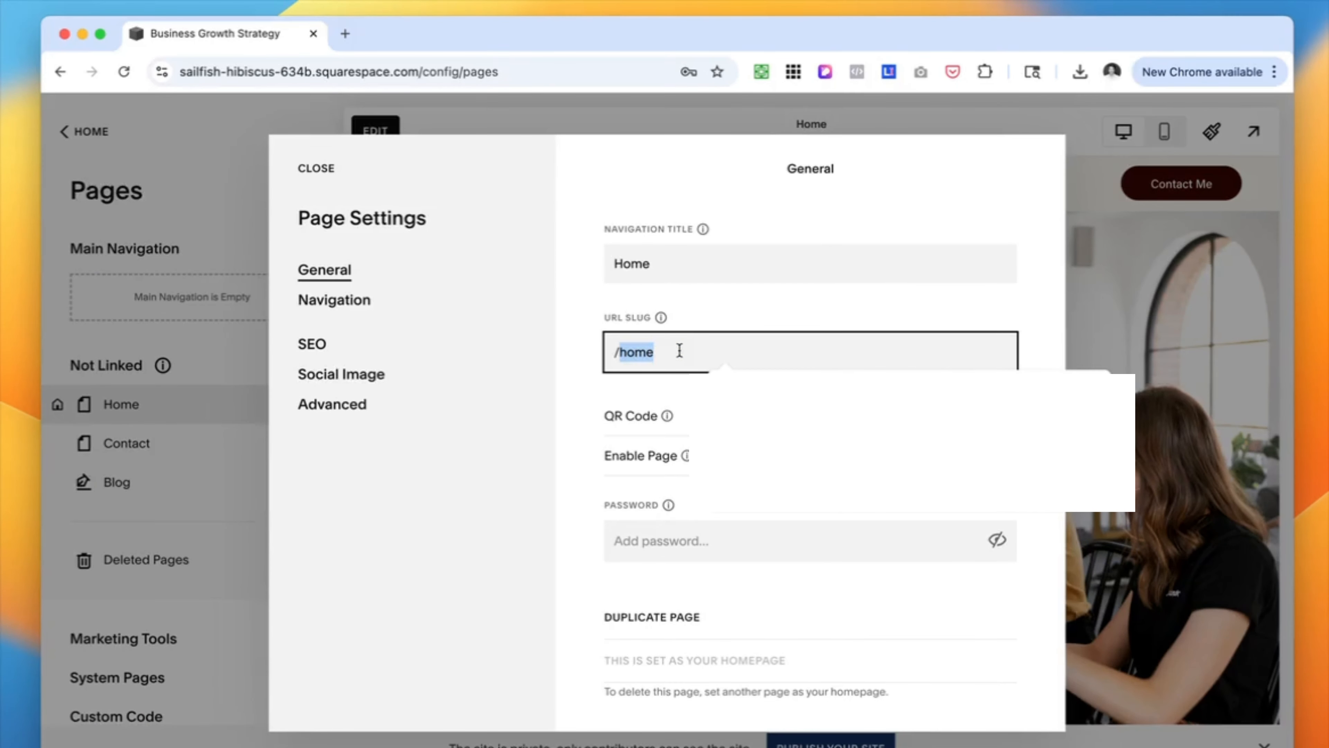
pyautogui.click(659, 354)
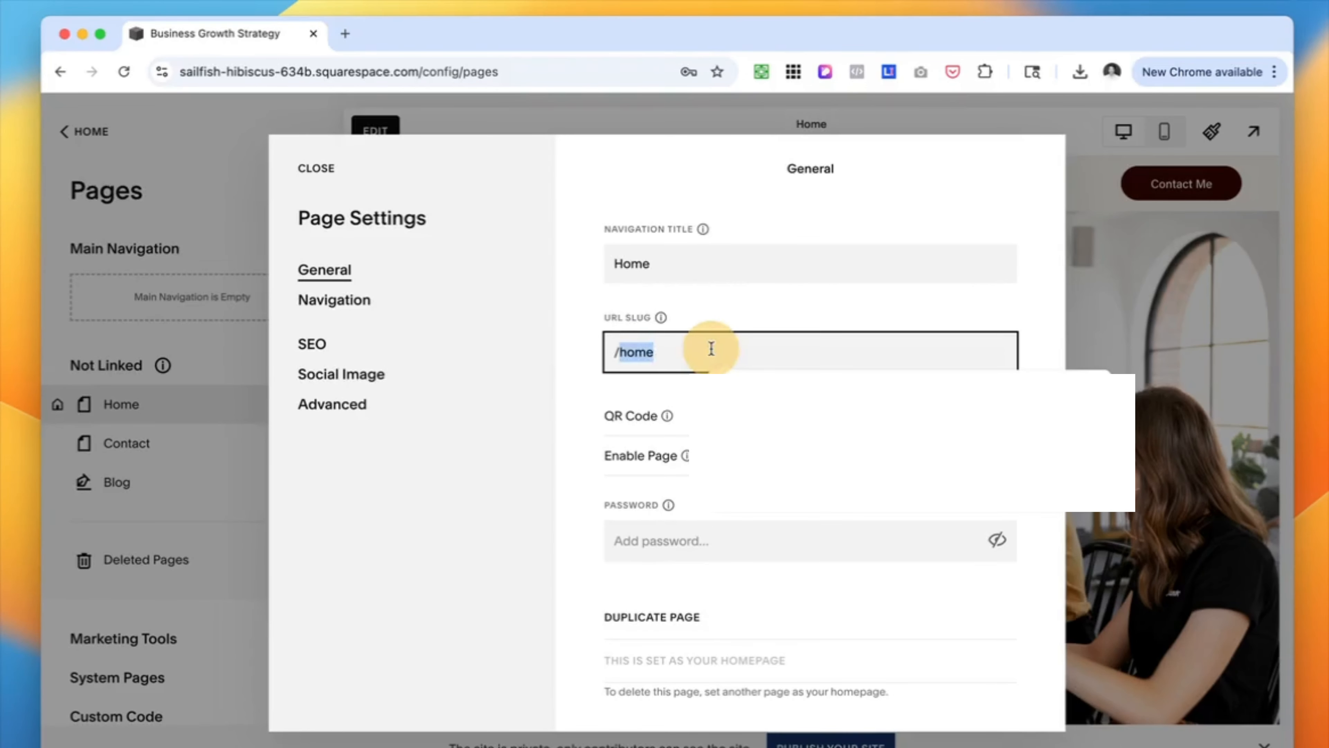
pyautogui.doubleClick(642, 349)
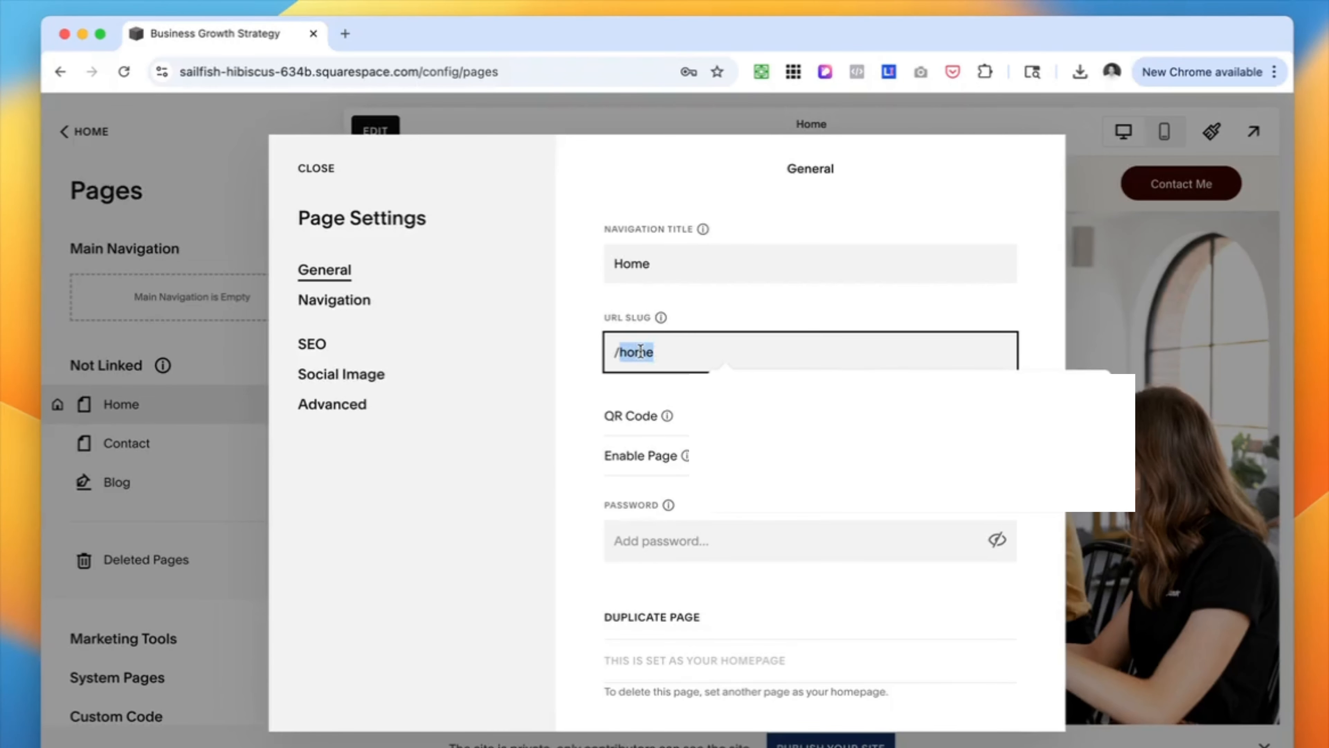
pyautogui.click(317, 169)
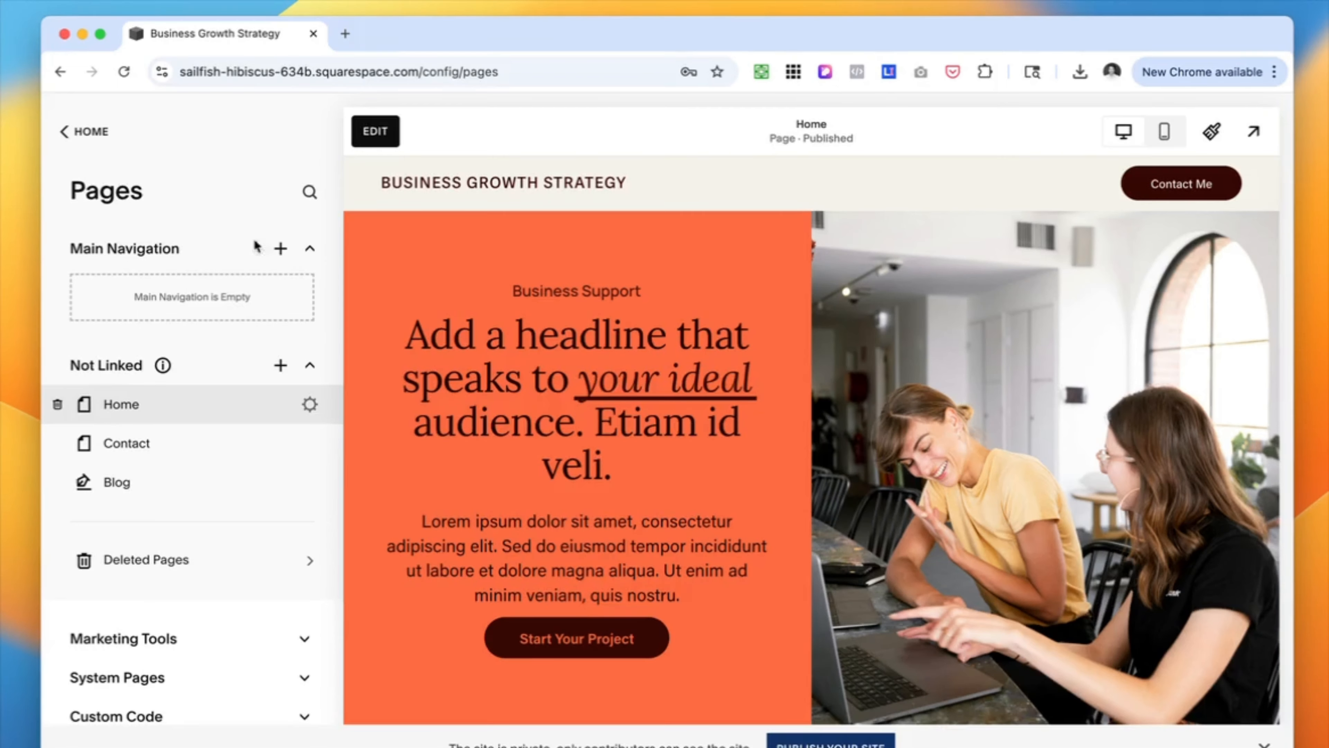
# Add a link titled About to the main navigation, pointing to /home#about, and save it
pyautogui.click(283, 250)
pyautogui.scroll(-5, 422, 643)
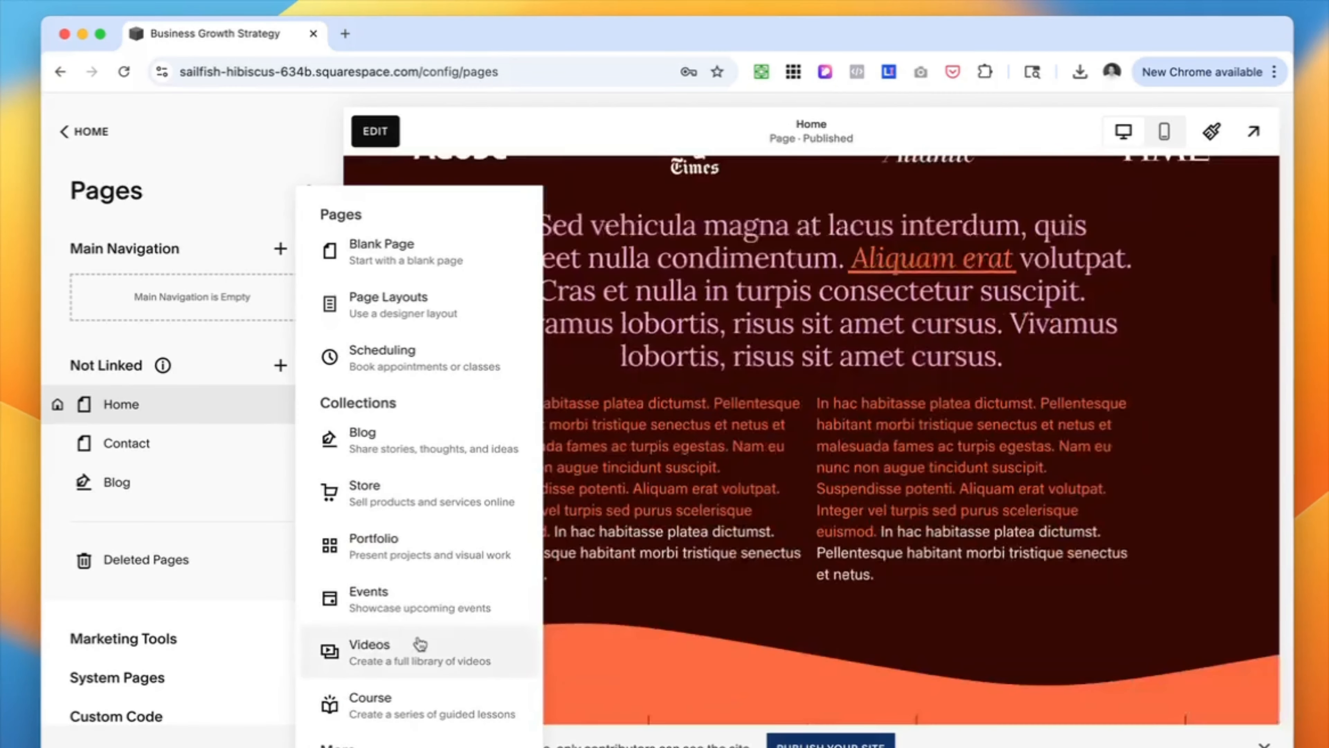
pyautogui.click(391, 712)
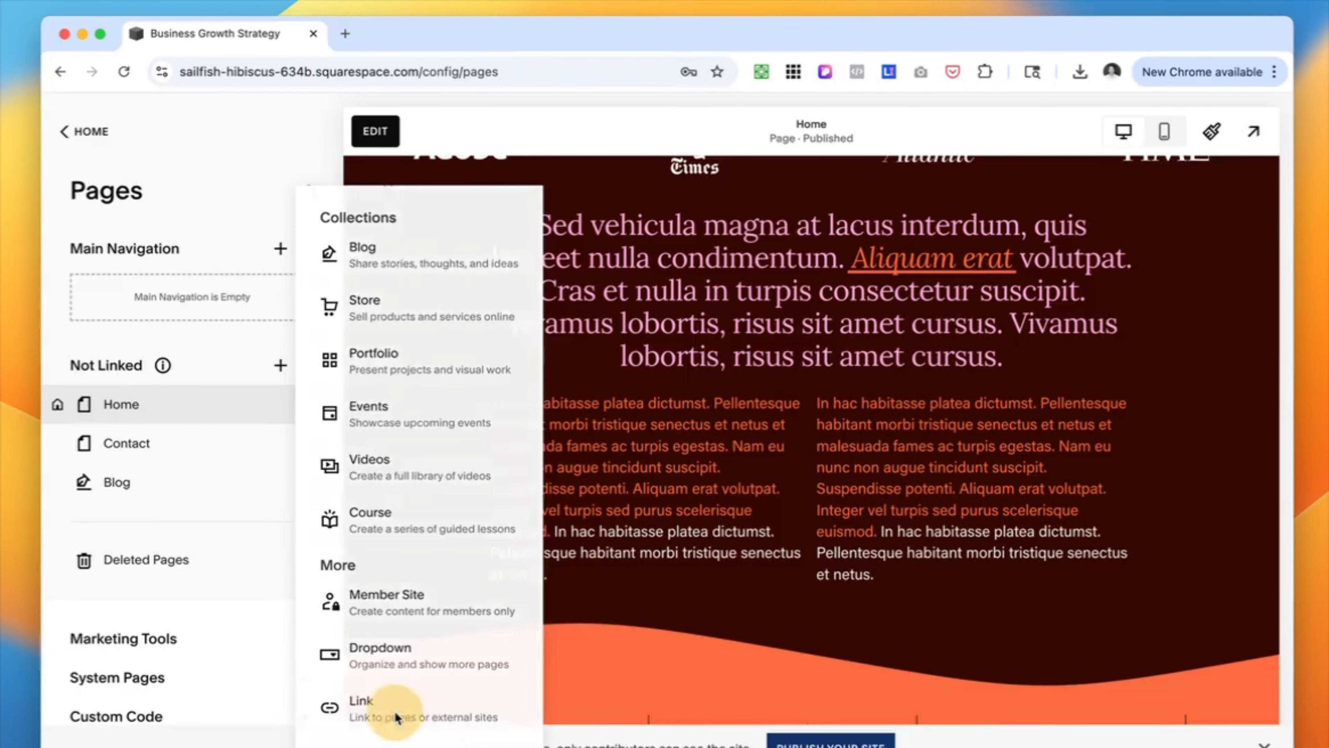
pyautogui.click(537, 395)
pyautogui.write('About')
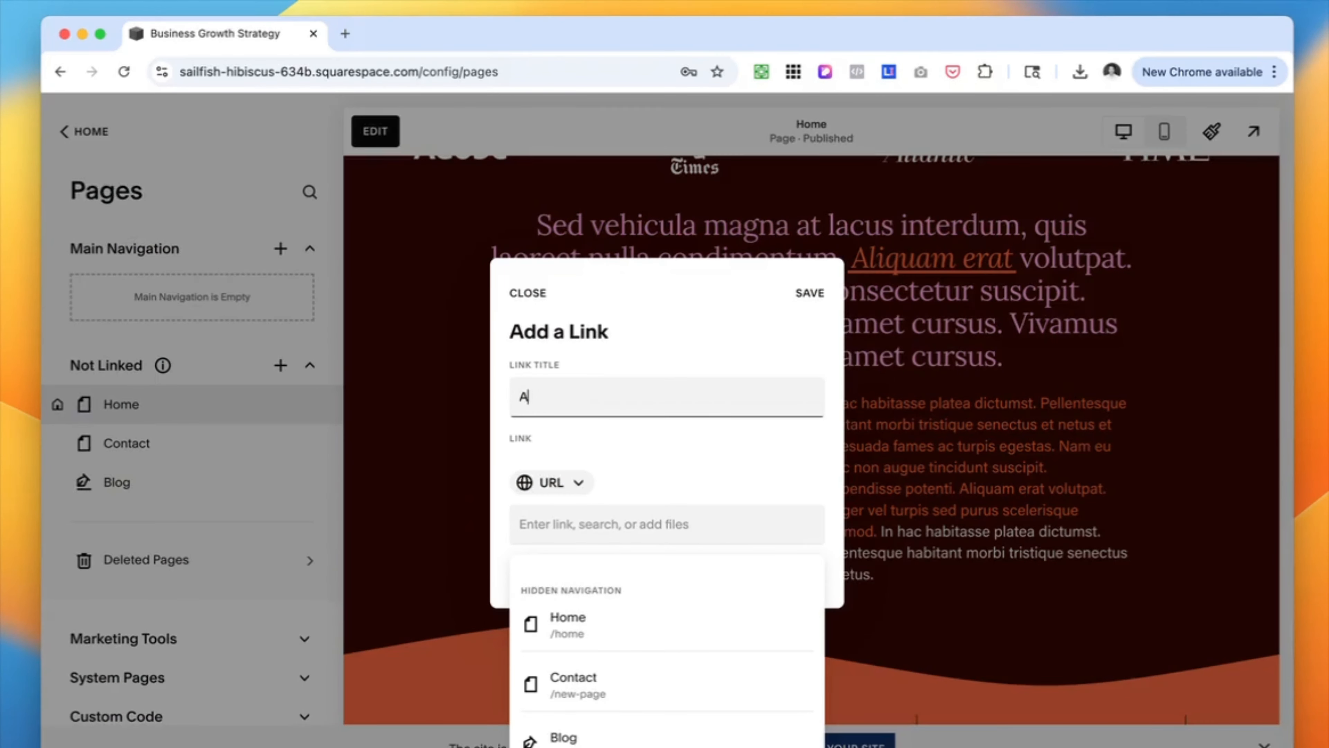
pyautogui.click(541, 533)
pyautogui.write('/')
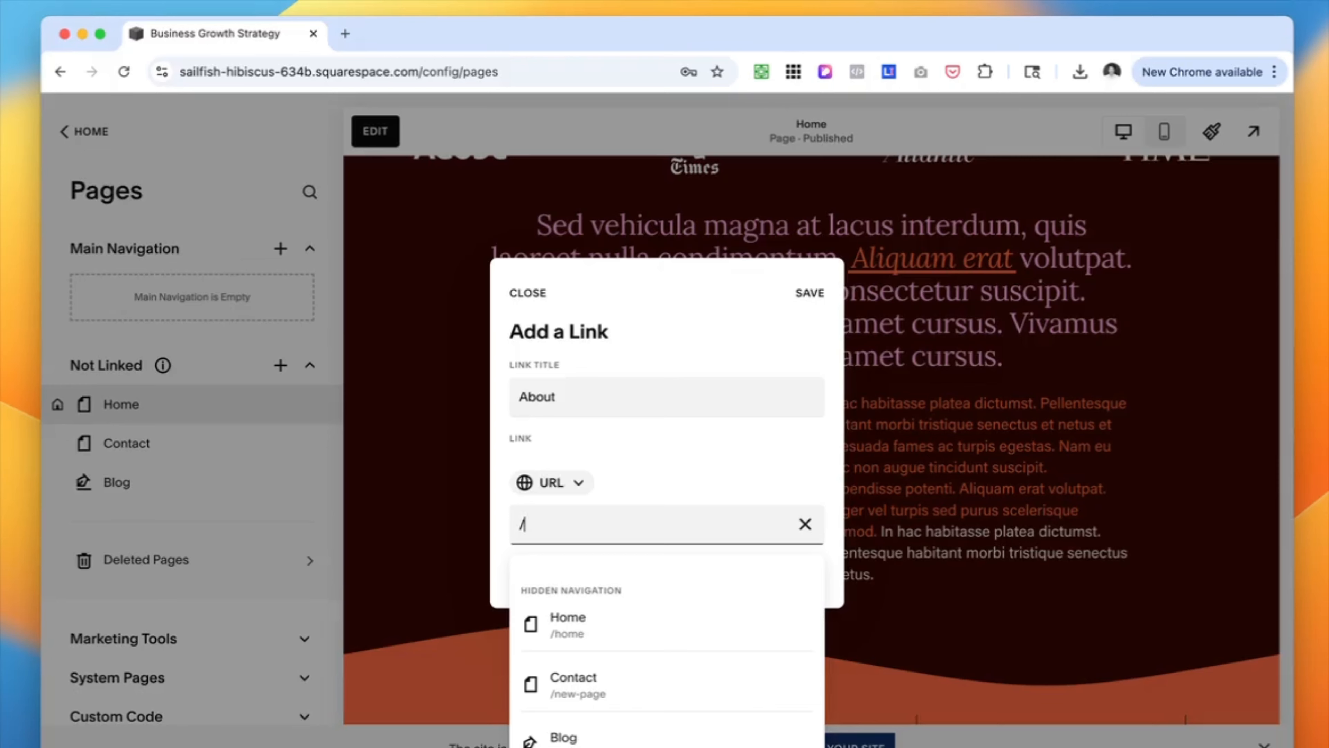
pyautogui.write('home')
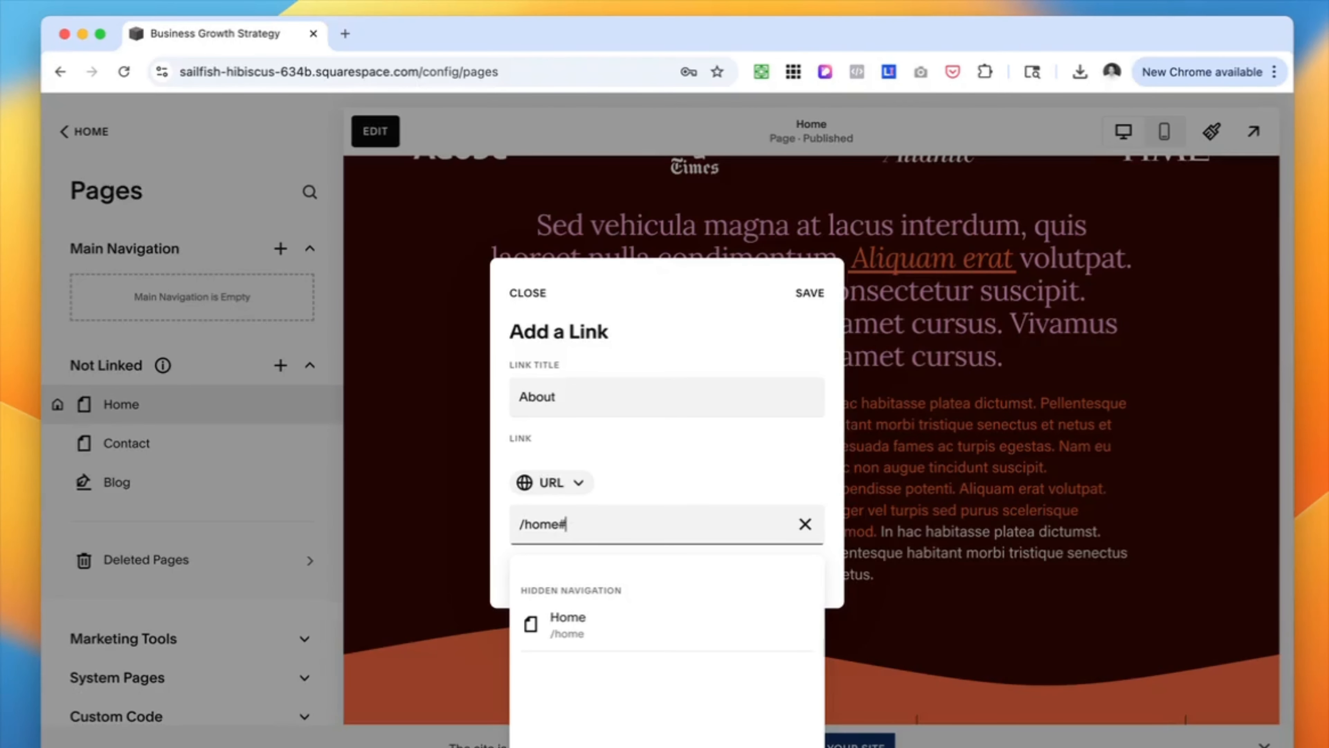
pyautogui.write('#about')
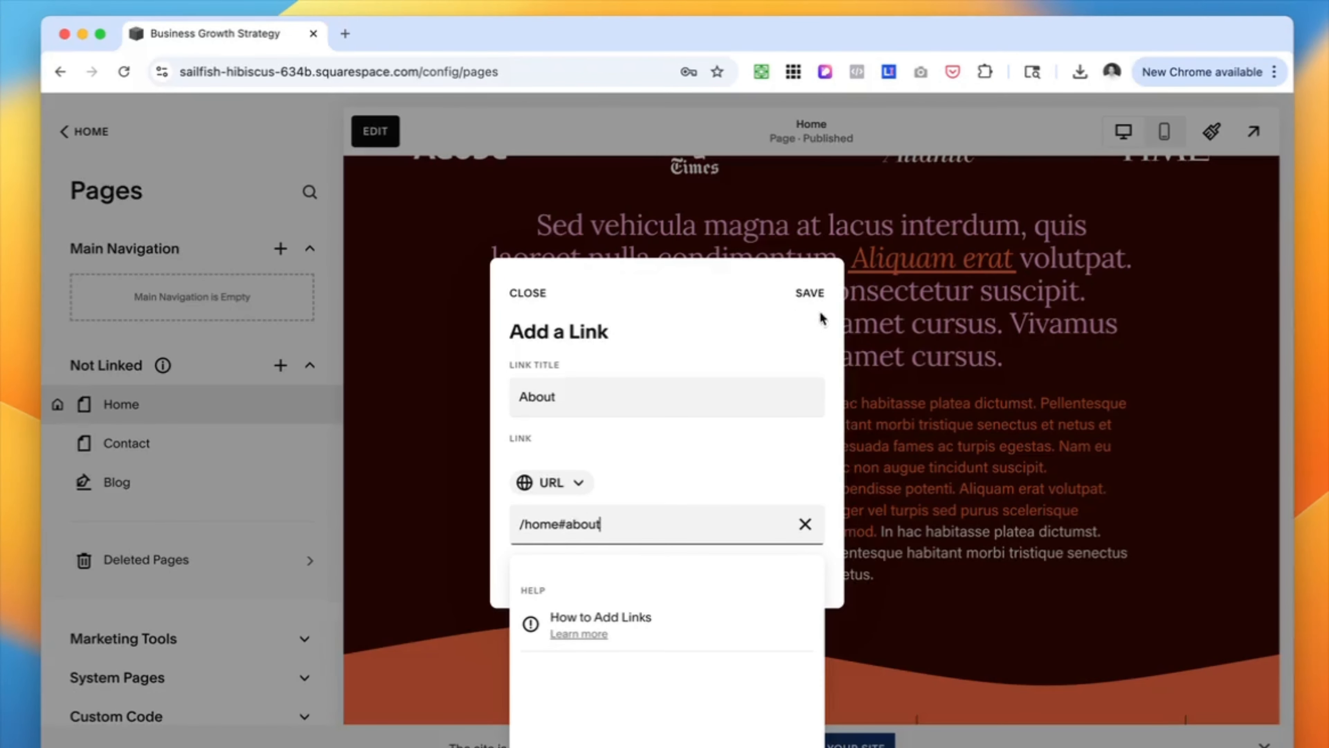
pyautogui.click(810, 295)
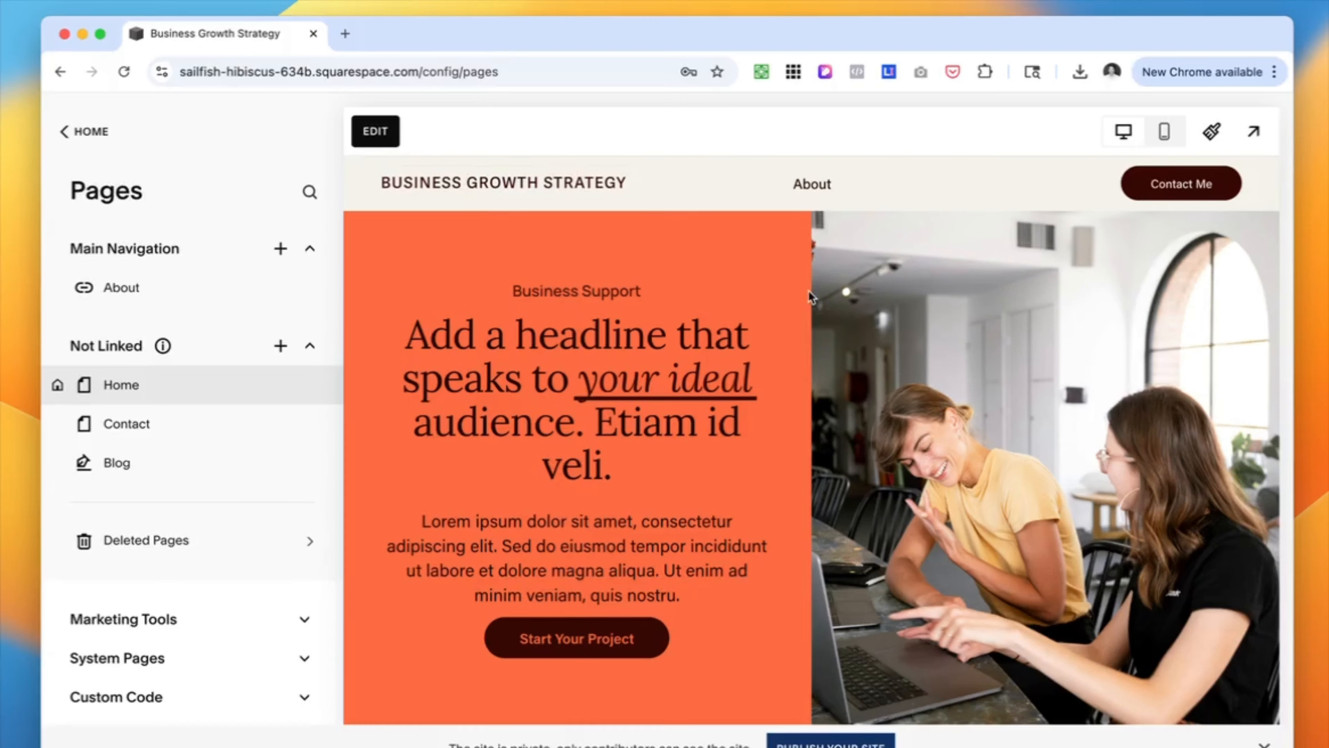
# Add a link titled Services to the main navigation, pointing to /home#services, and save it
pyautogui.click(281, 251)
pyautogui.scroll(-3, 471, 680)
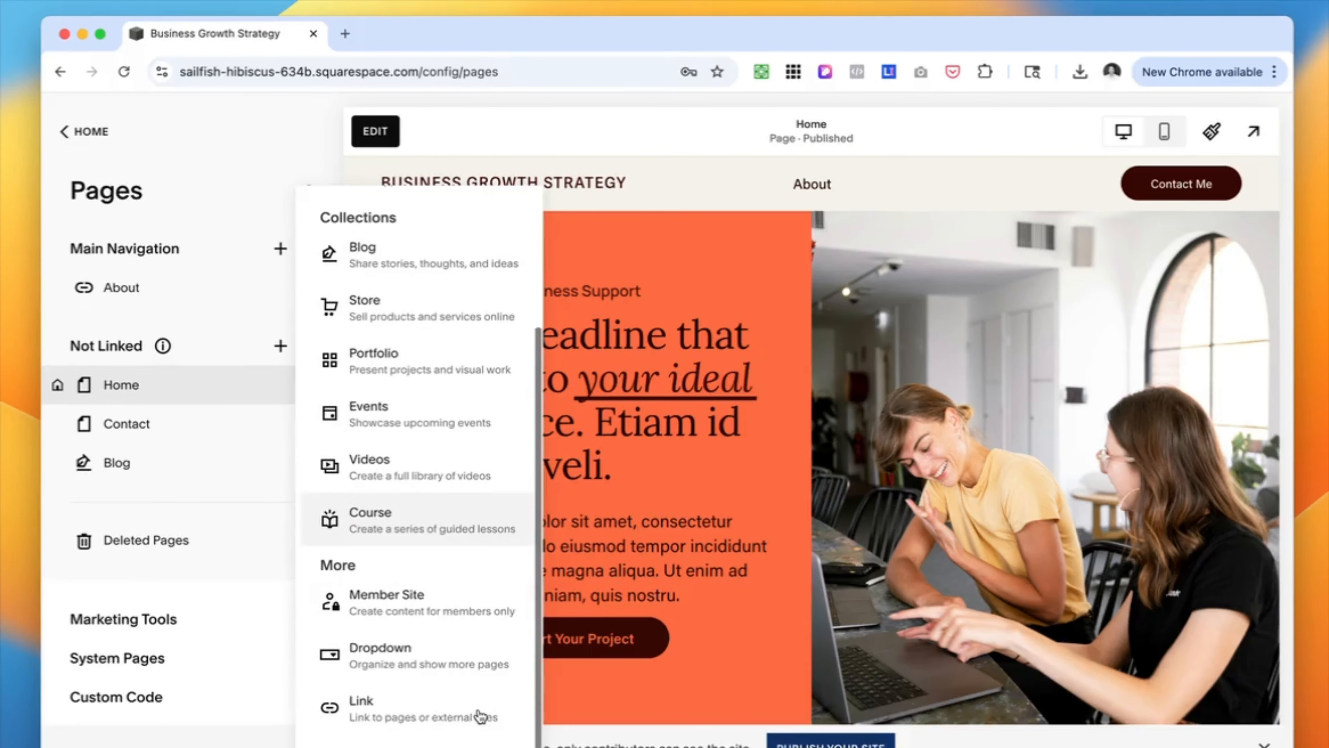
pyautogui.click(406, 715)
pyautogui.write('Servic')
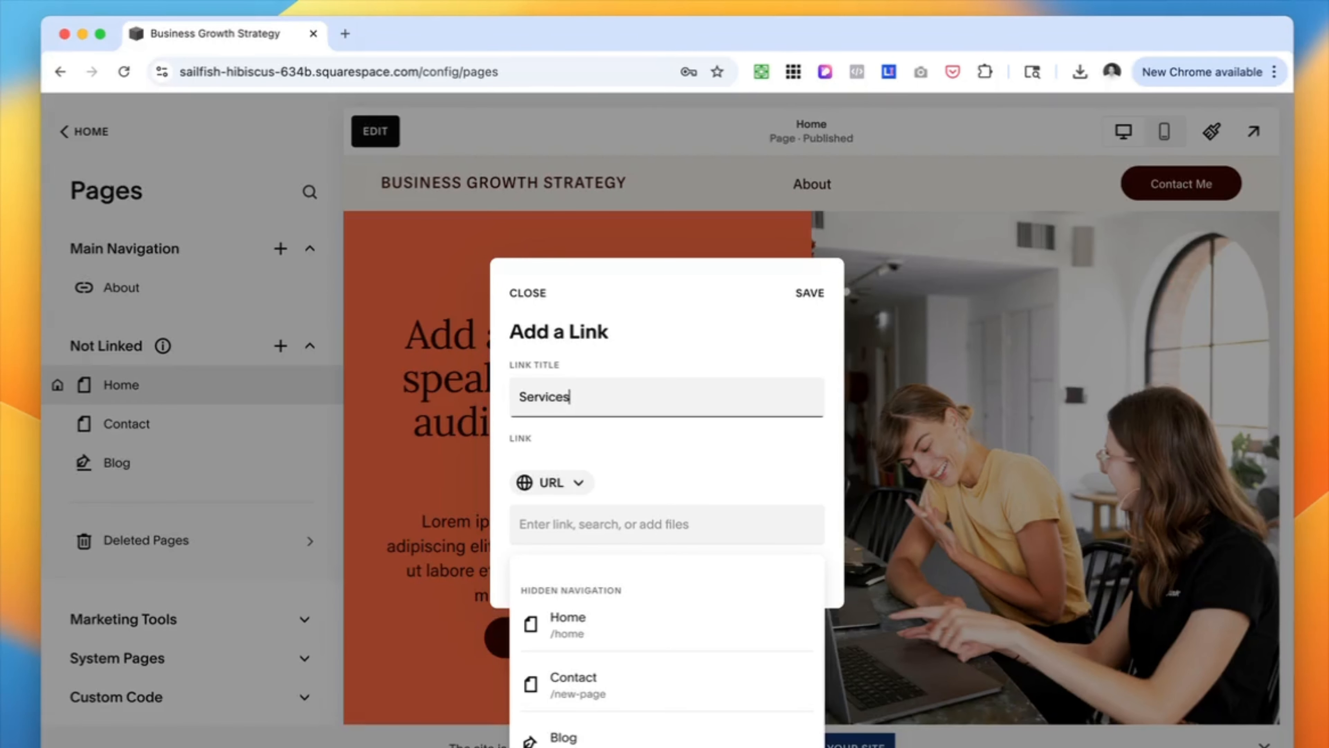
pyautogui.write('es')
pyautogui.click(534, 525)
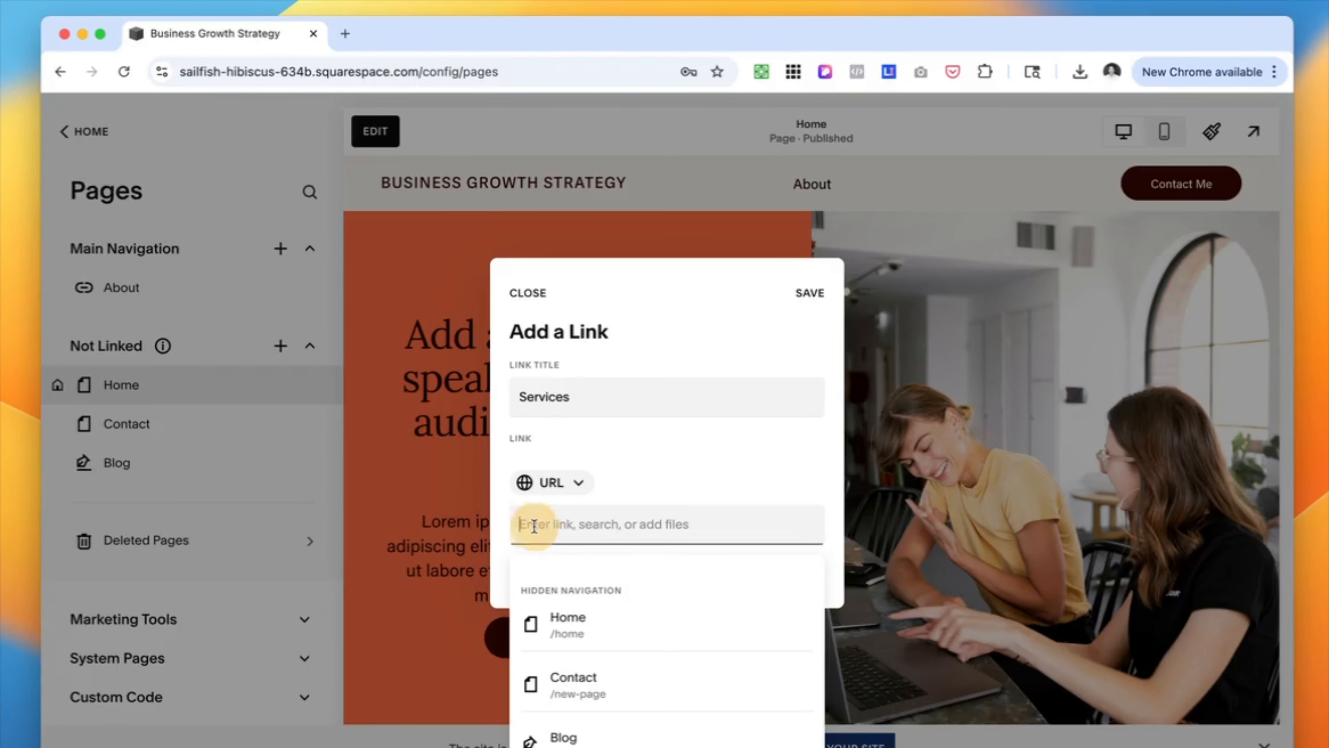
pyautogui.write('/')
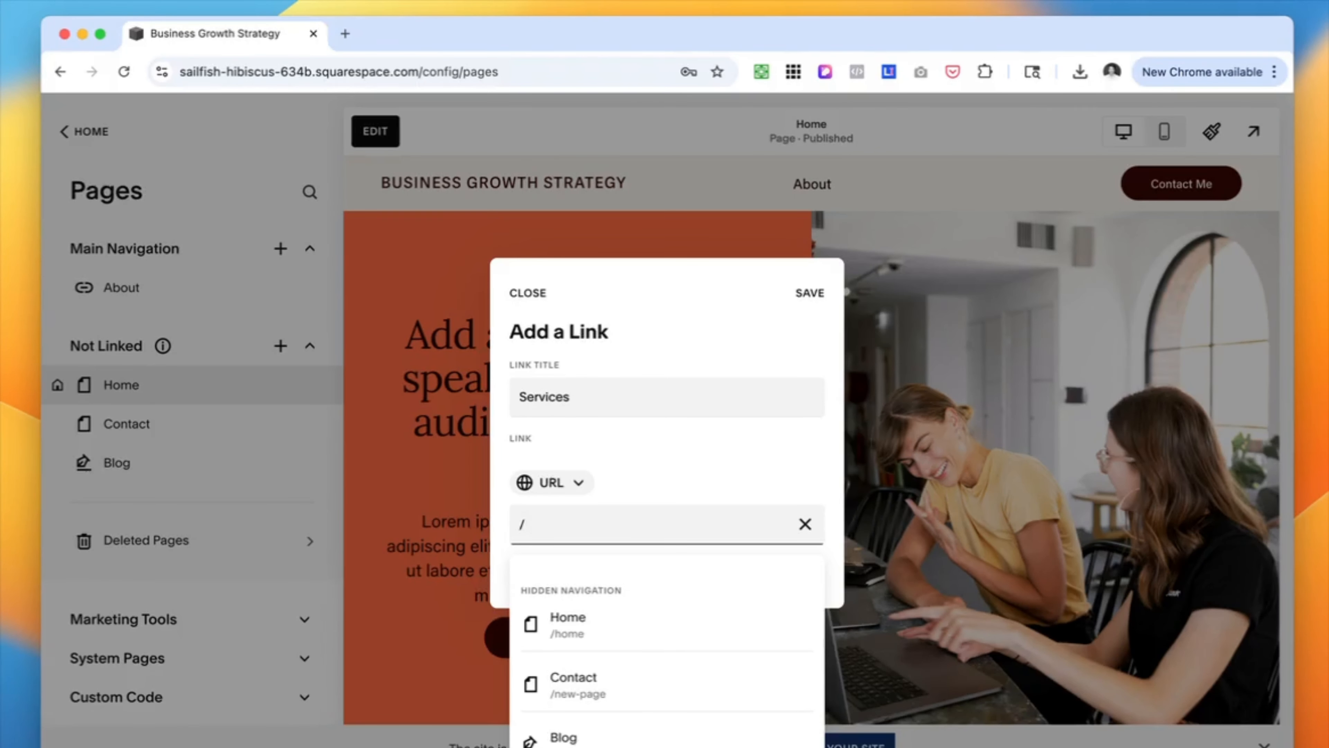
pyautogui.write('home')
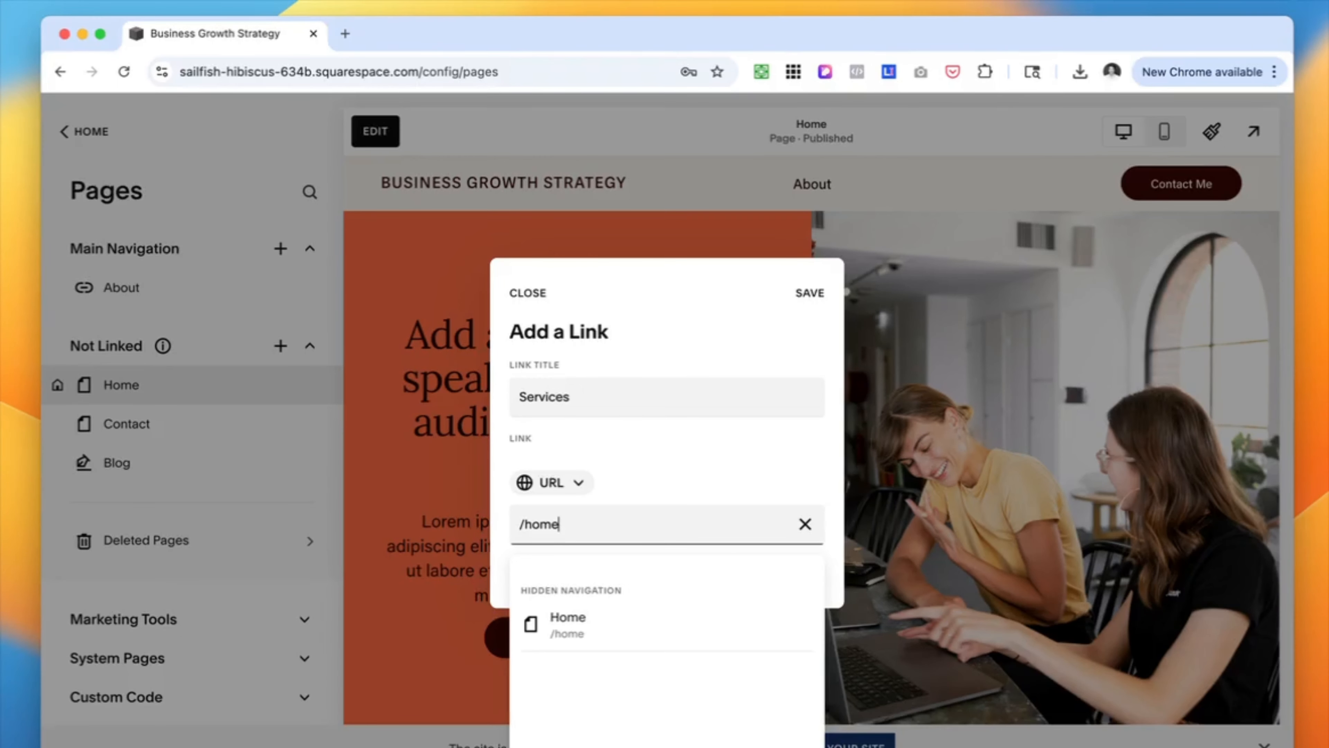
pyautogui.write('3')
pyautogui.write('#')
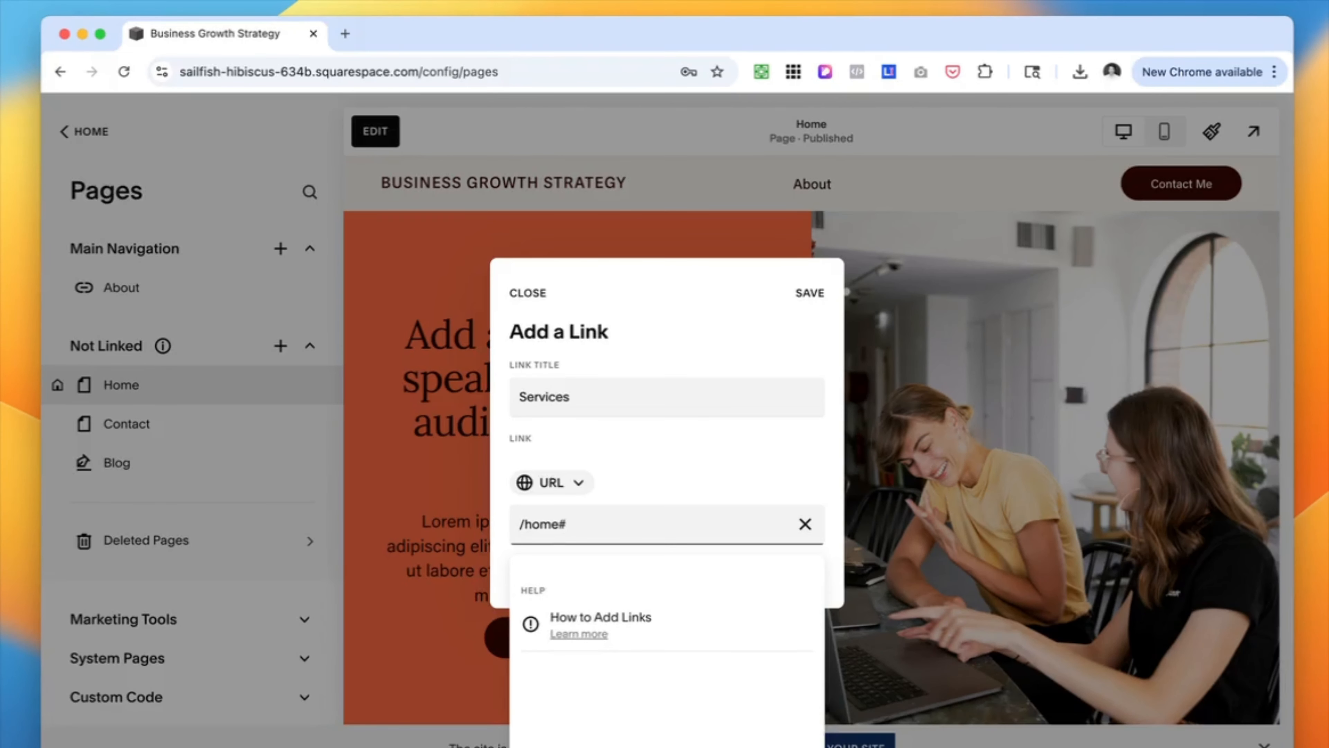
pyautogui.write('services')
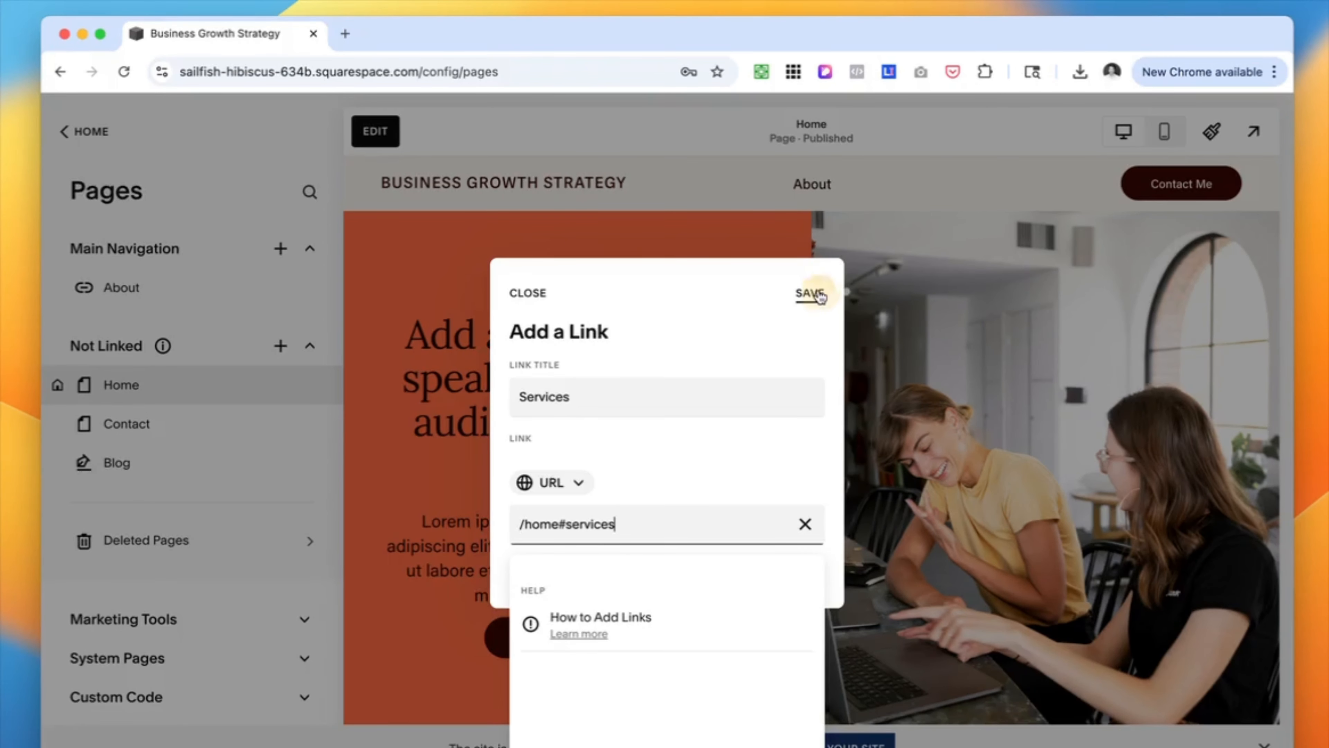
pyautogui.click(809, 293)
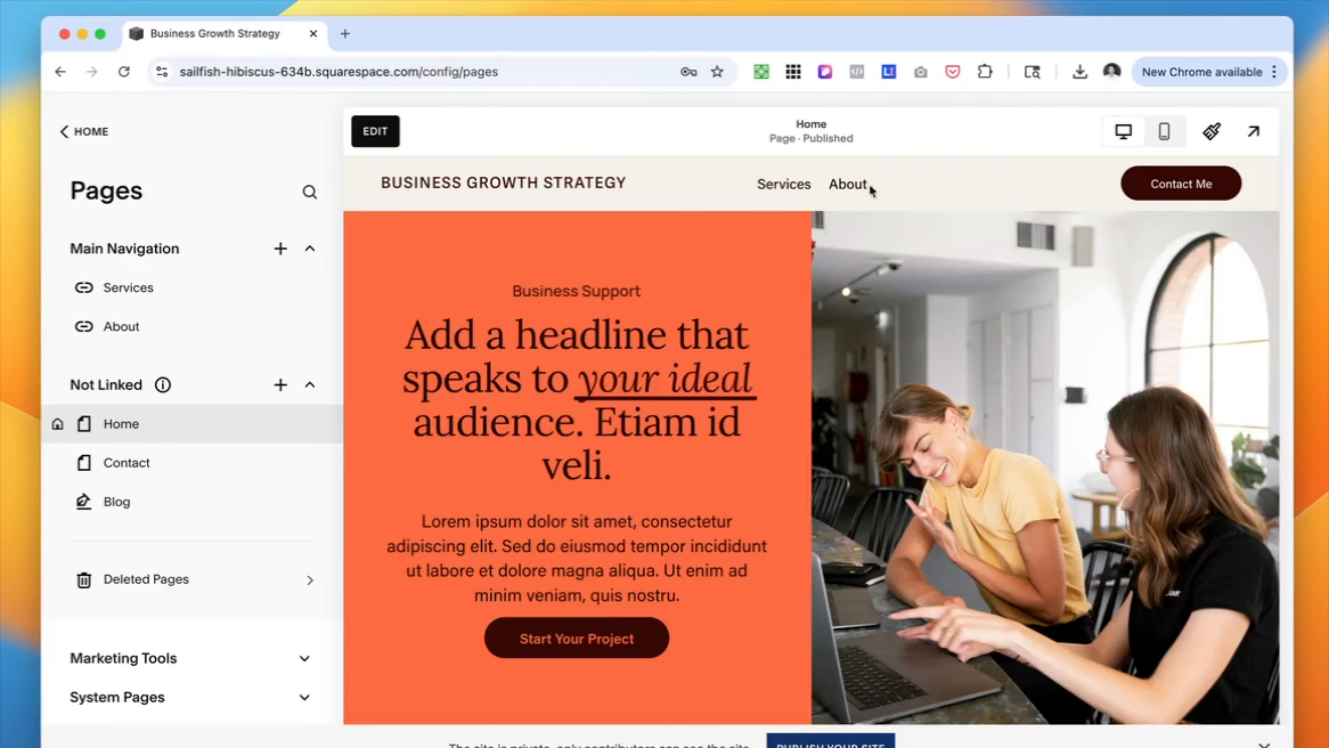
# Test the About and Services header links in the Home page preview to check where each one jumps
pyautogui.click(849, 185)
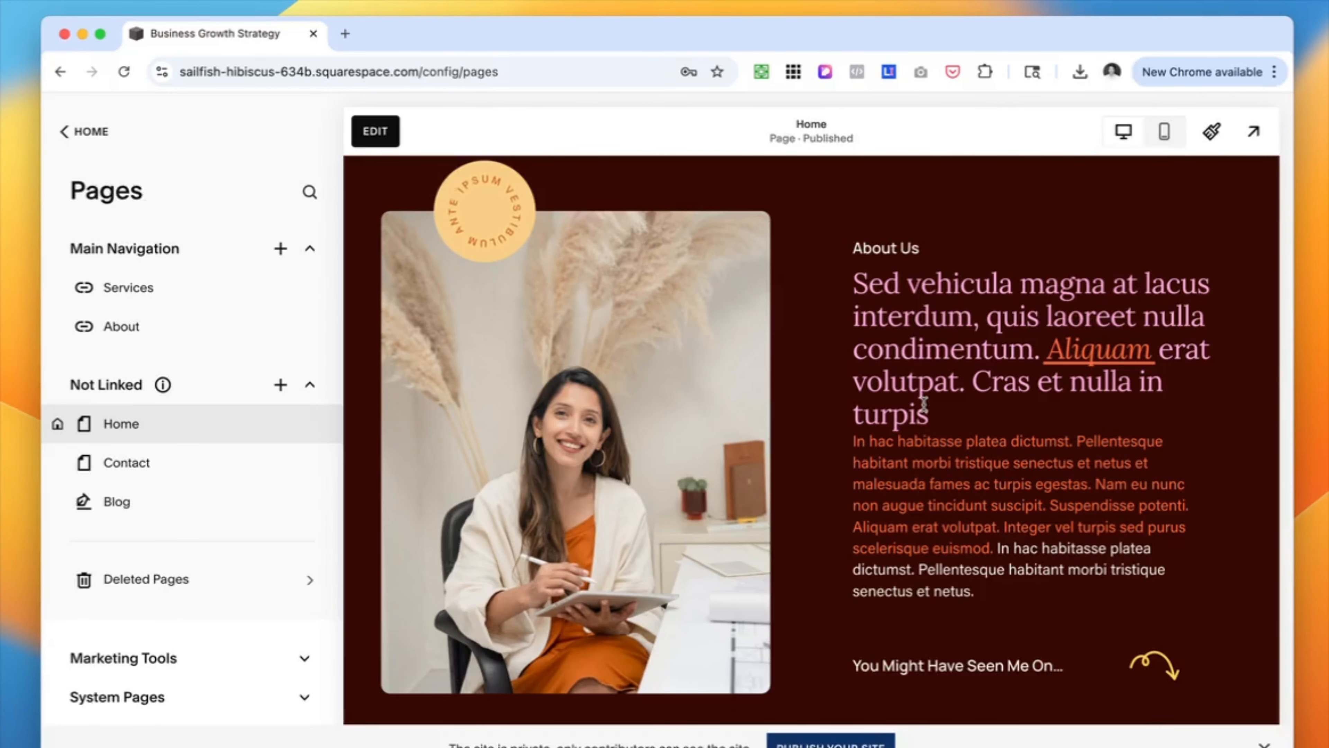
pyautogui.scroll(10, 806, 353)
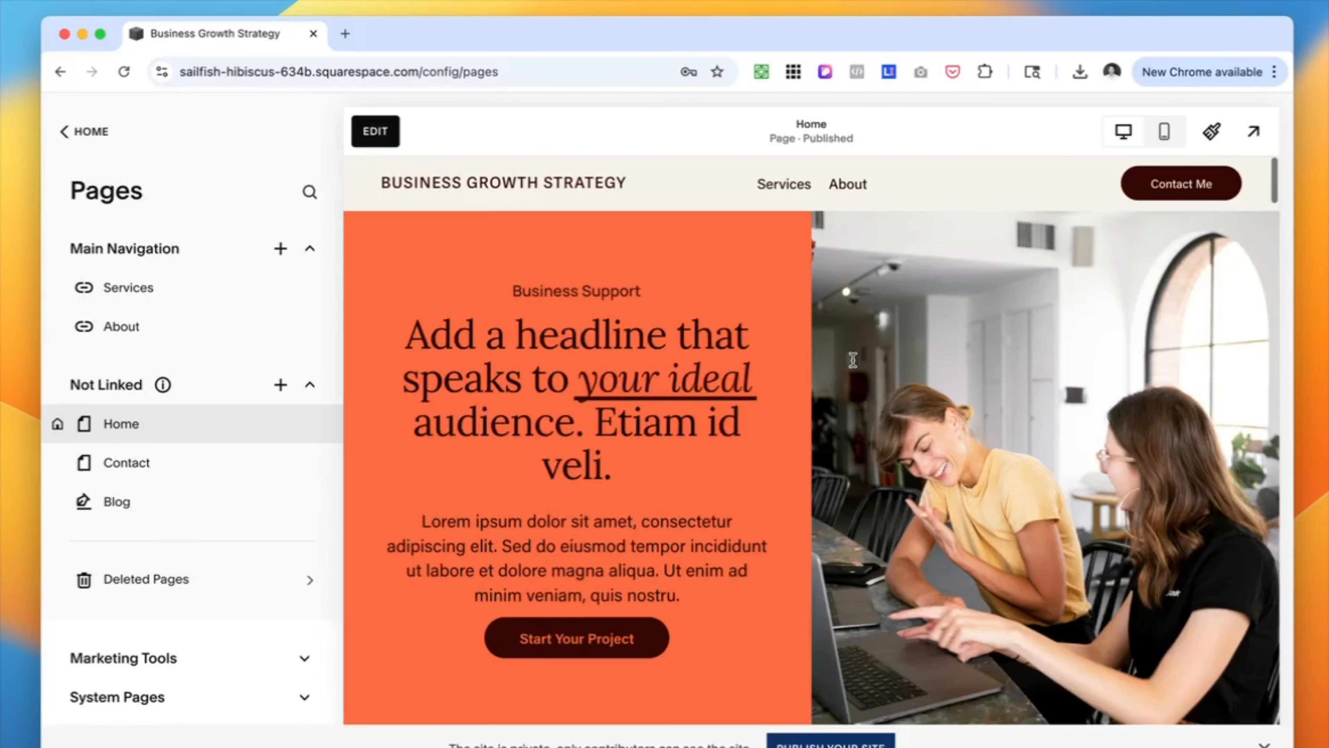
pyautogui.click(790, 189)
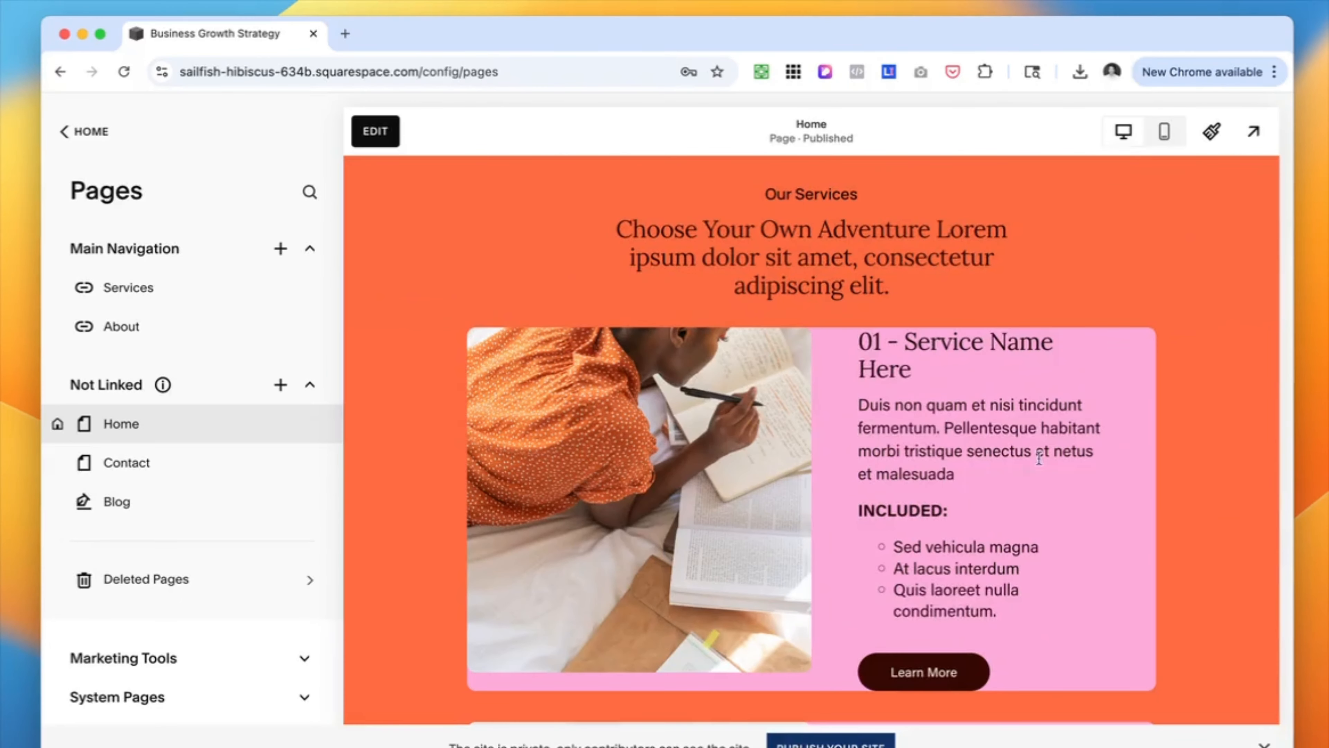
# Look through the services section in the full-screen site preview, return to the page manager and highlight the header's navigation links
pyautogui.click(1253, 131)
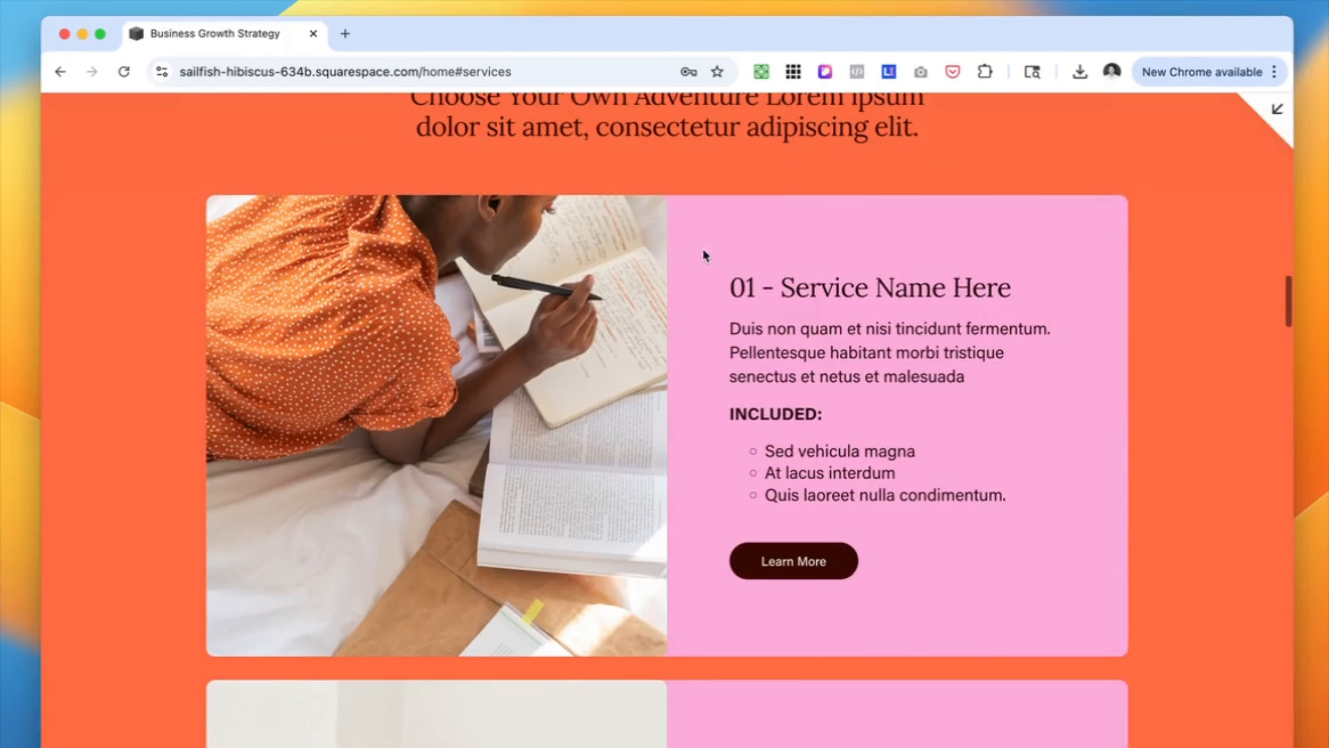
pyautogui.scroll(-5, 535, 365)
pyautogui.scroll(-3, 534, 365)
pyautogui.click(1277, 109)
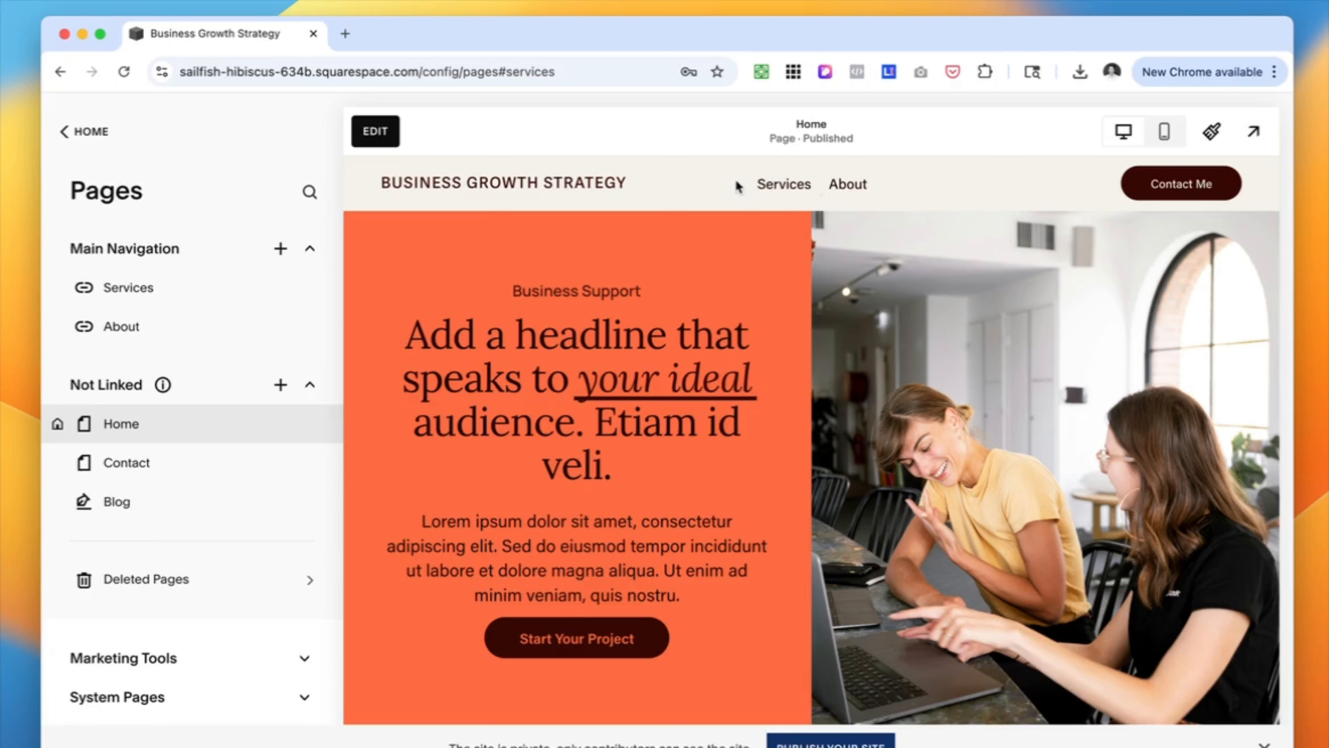
pyautogui.moveTo(717, 183); pyautogui.dragTo(957, 196)
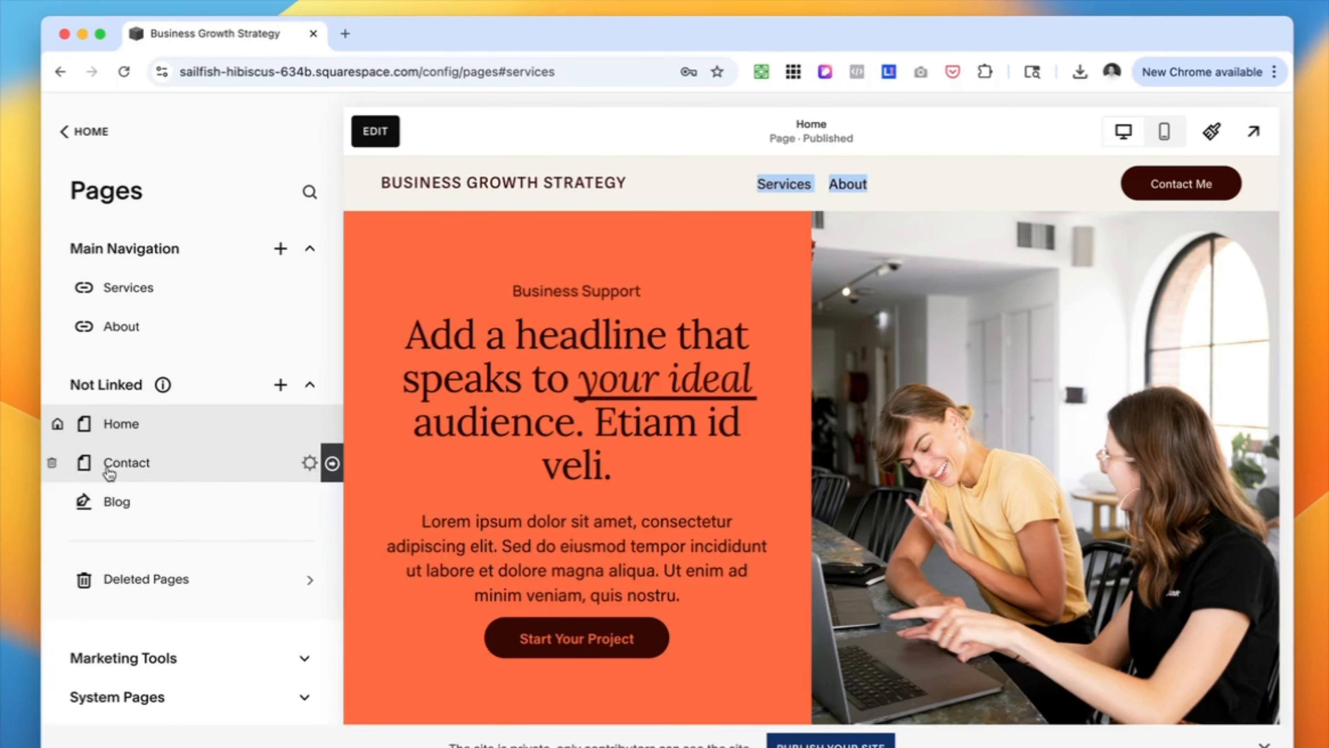
# Leave the page list and open the Favicon options in the site's Website settings
pyautogui.click(86, 131)
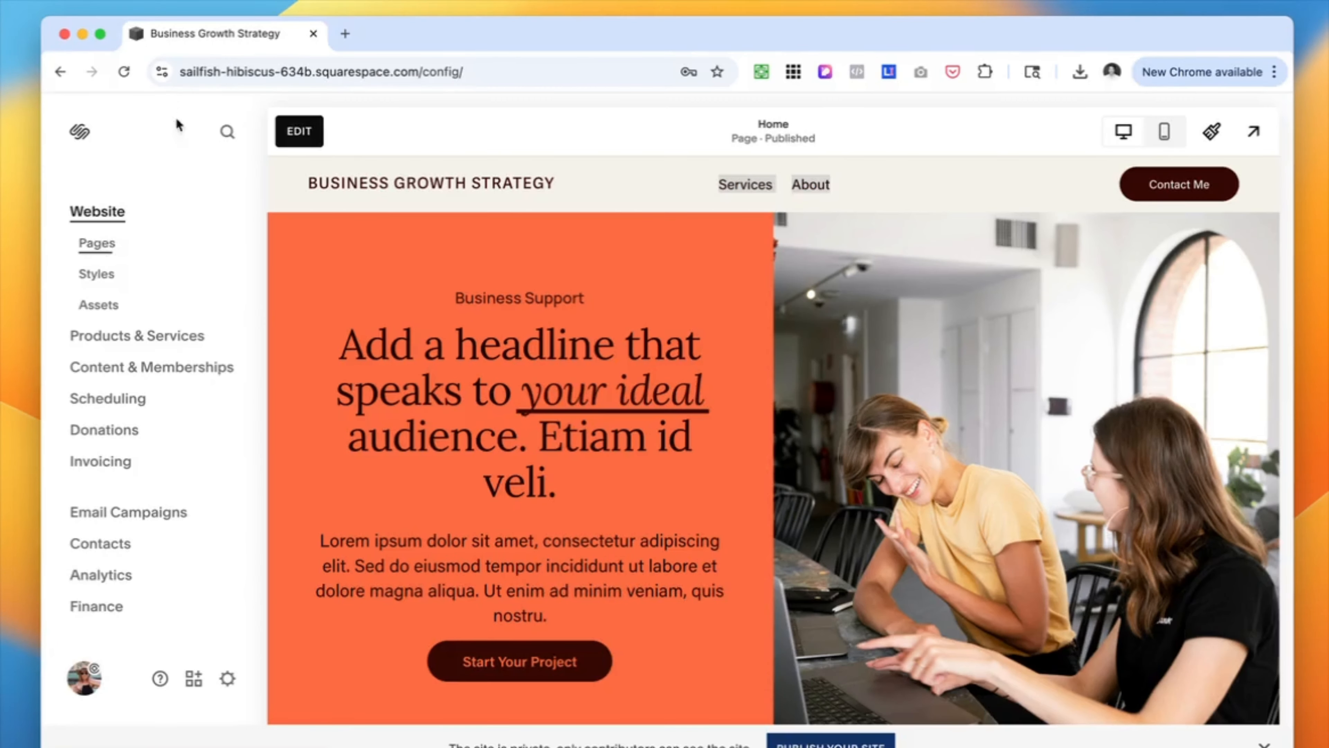
pyautogui.click(229, 679)
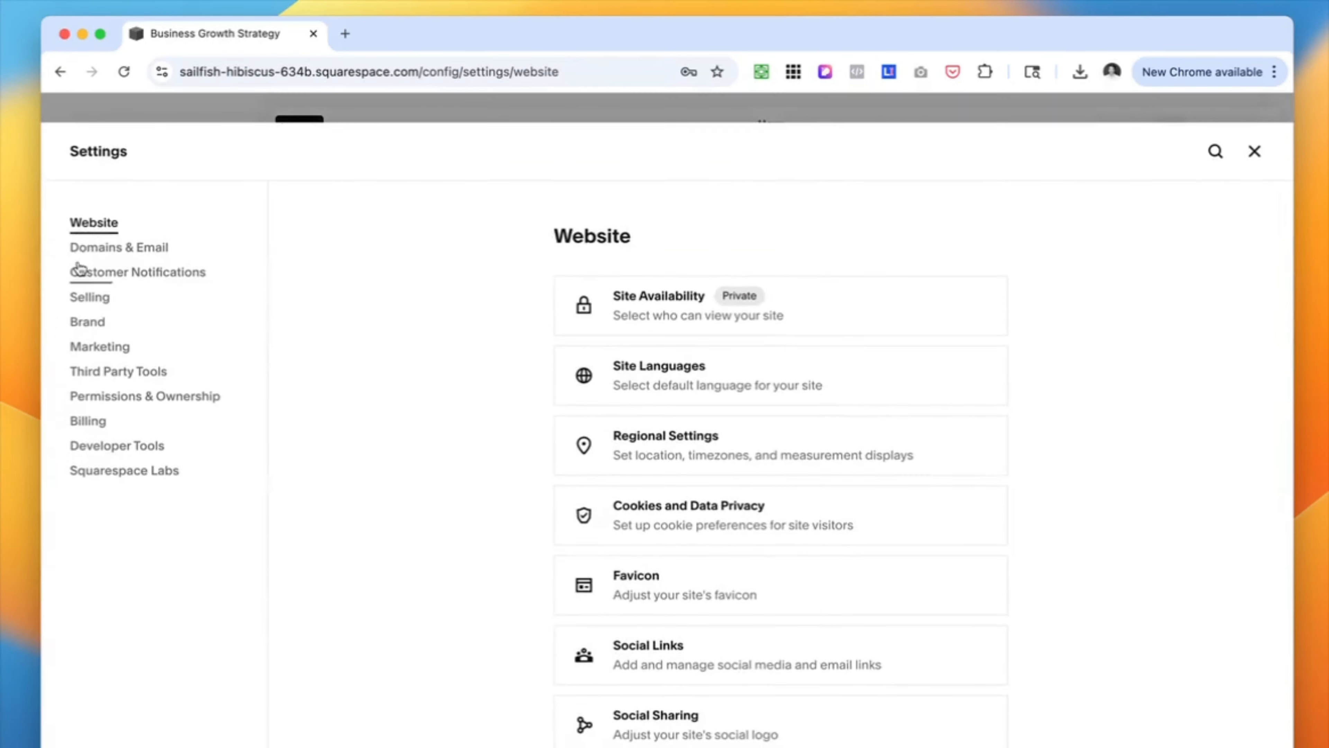
pyautogui.click(722, 459)
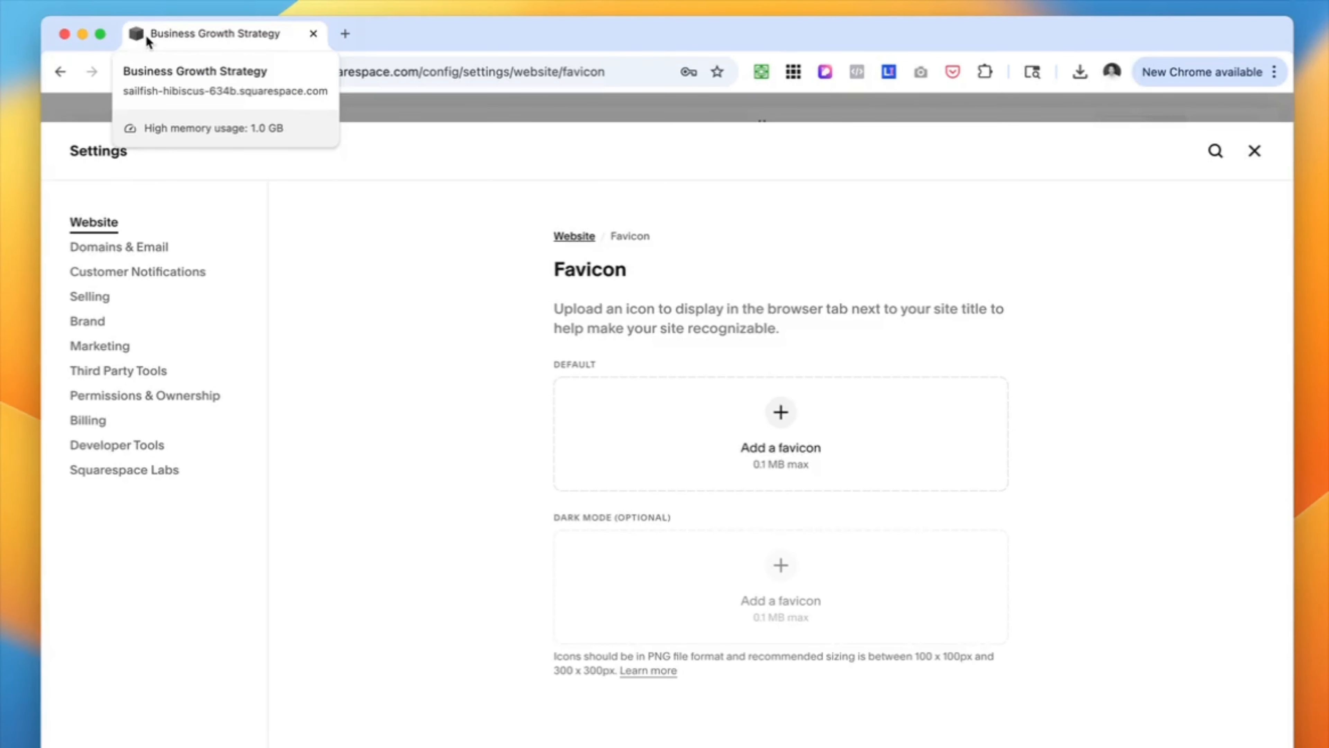
pyautogui.click(345, 34)
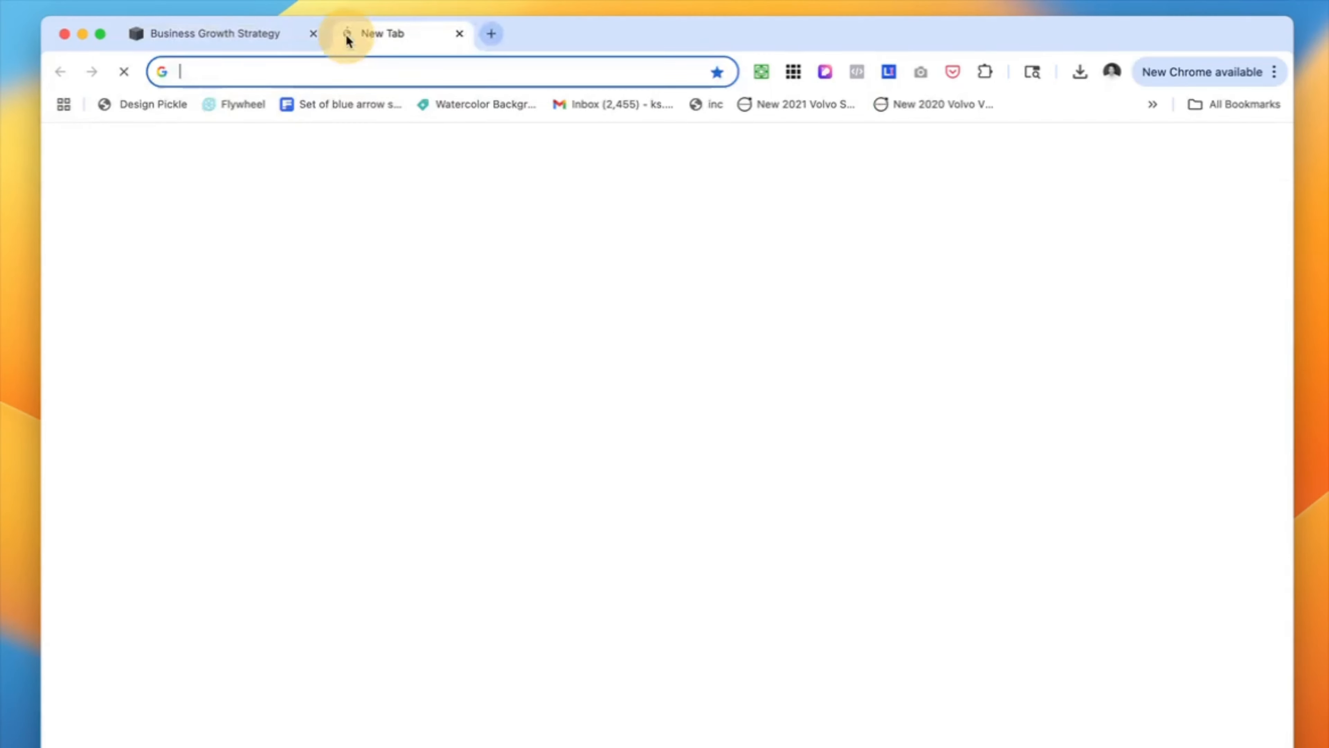
pyautogui.click(329, 79)
pyautogui.press('super+w')
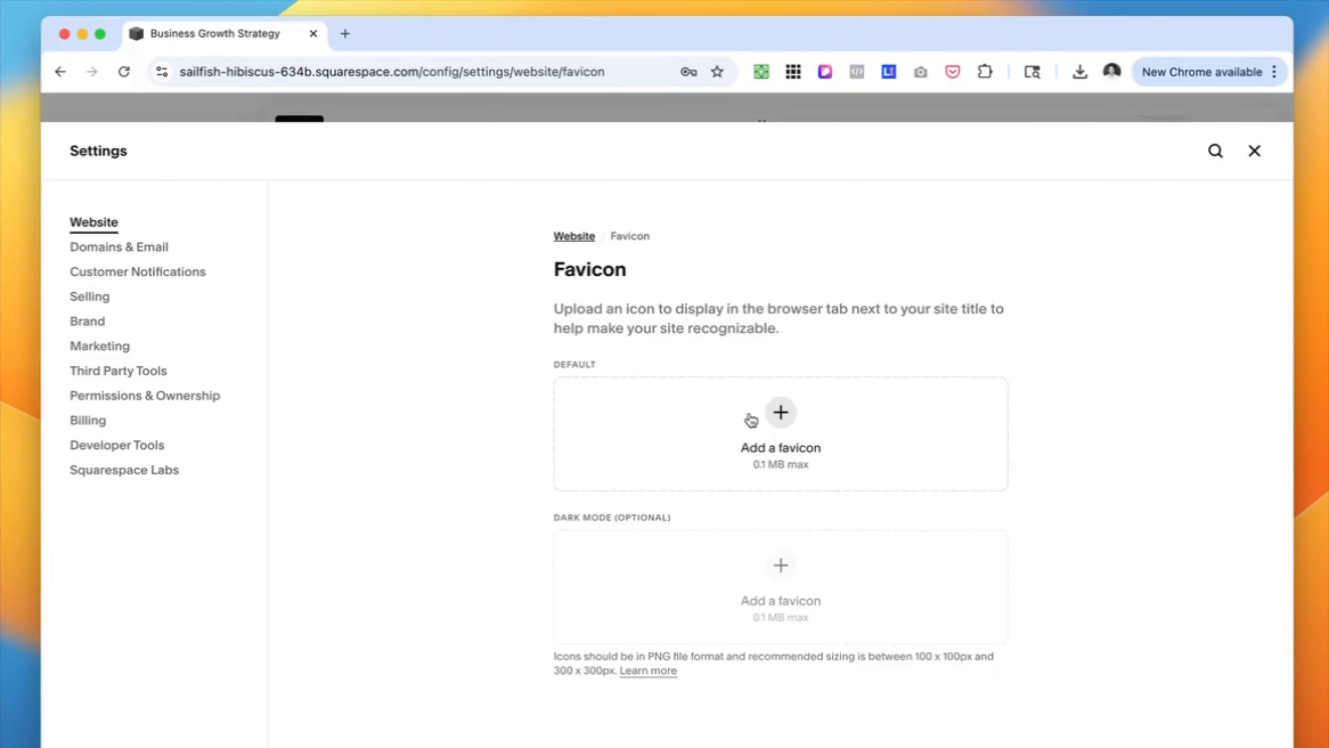
# Go back to the Website settings and open the Social Sharing image options
pyautogui.press('super+bracketleft')
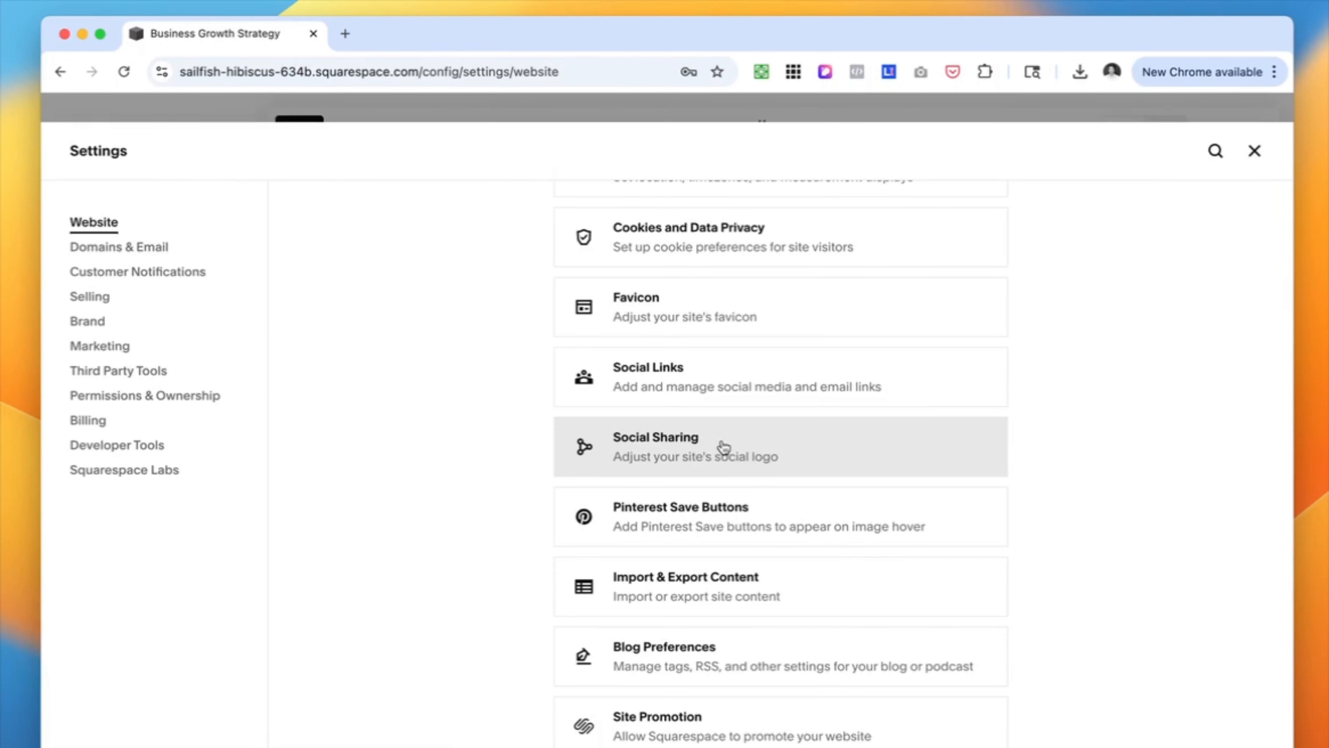
pyautogui.click(723, 446)
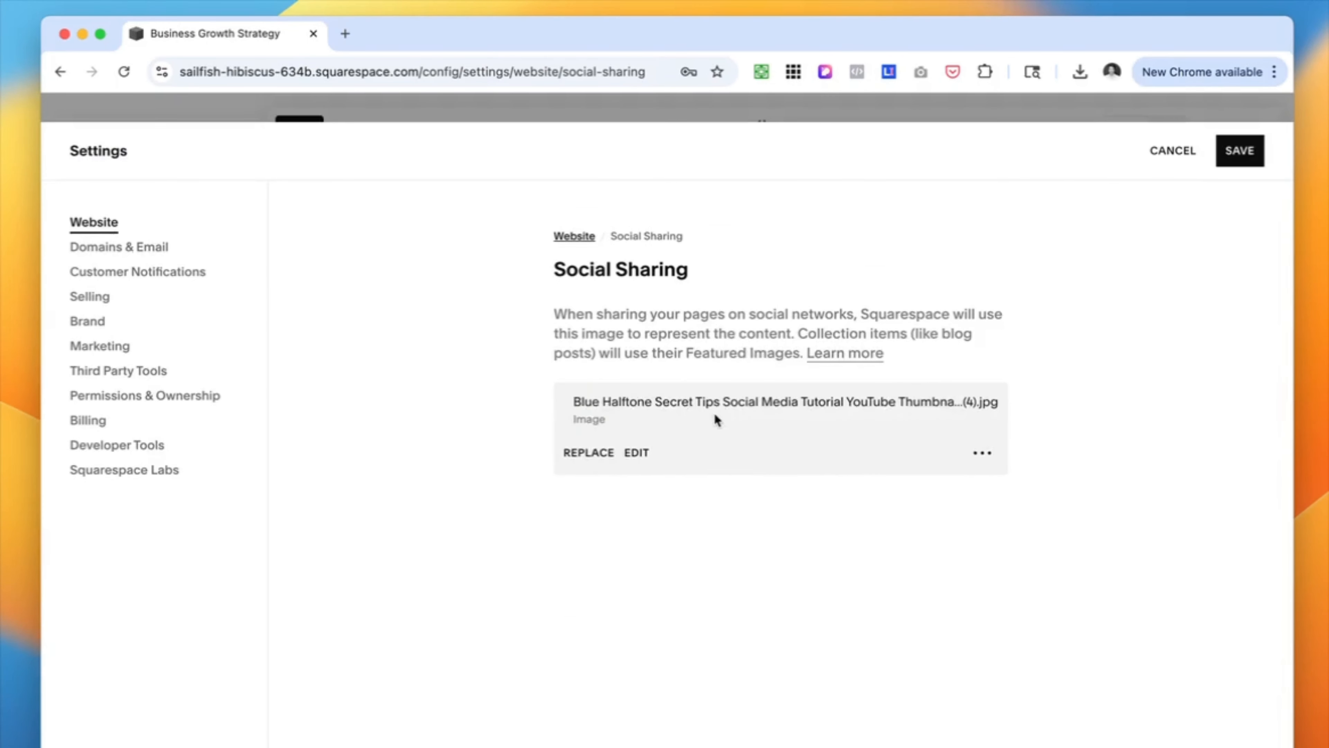